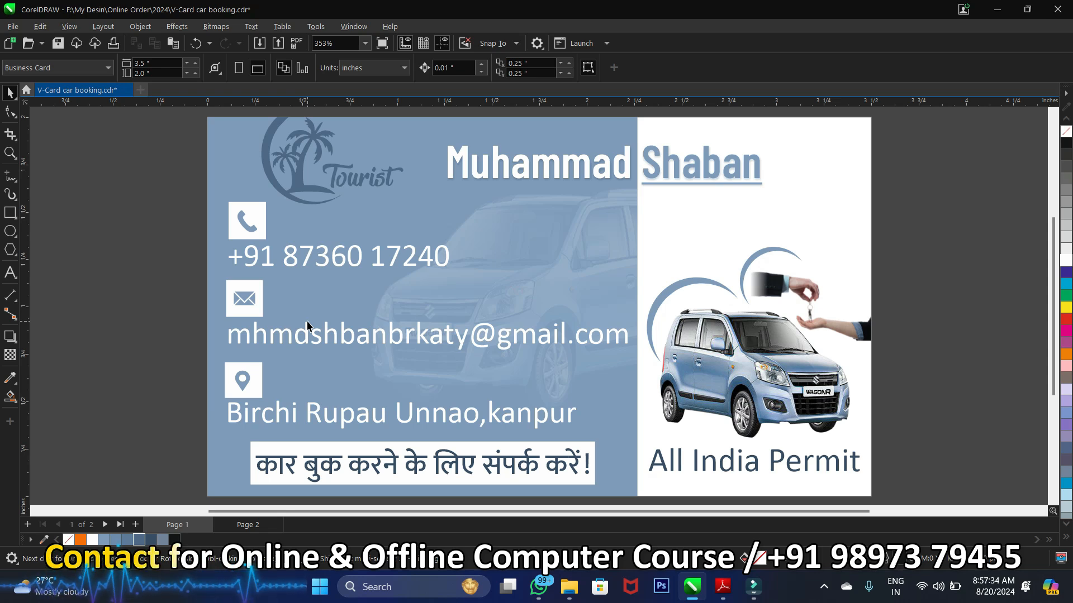
pyautogui.click(256, 301)
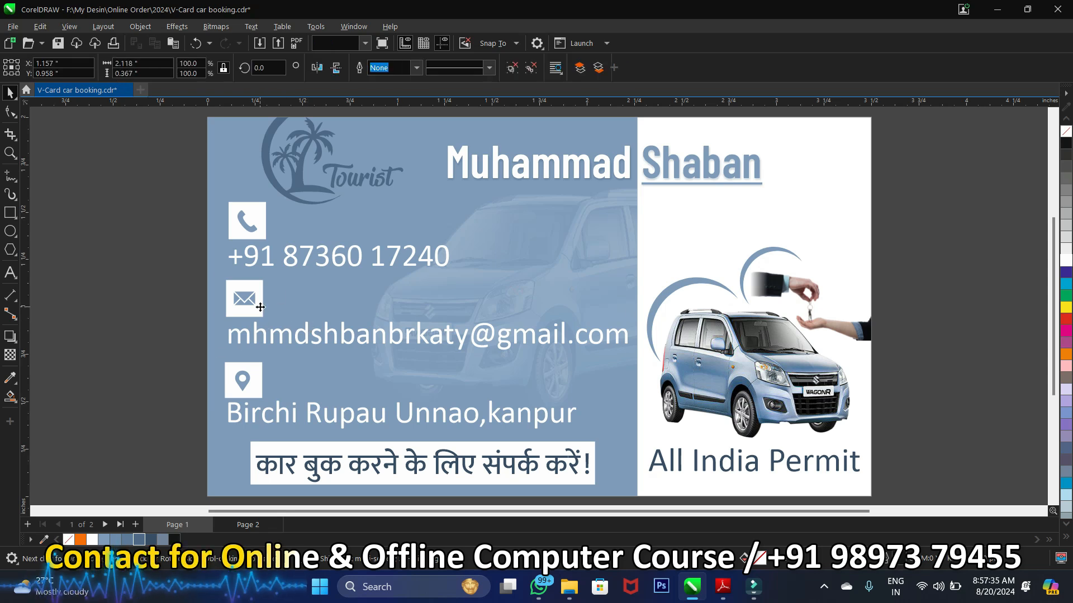
pyautogui.click(142, 303)
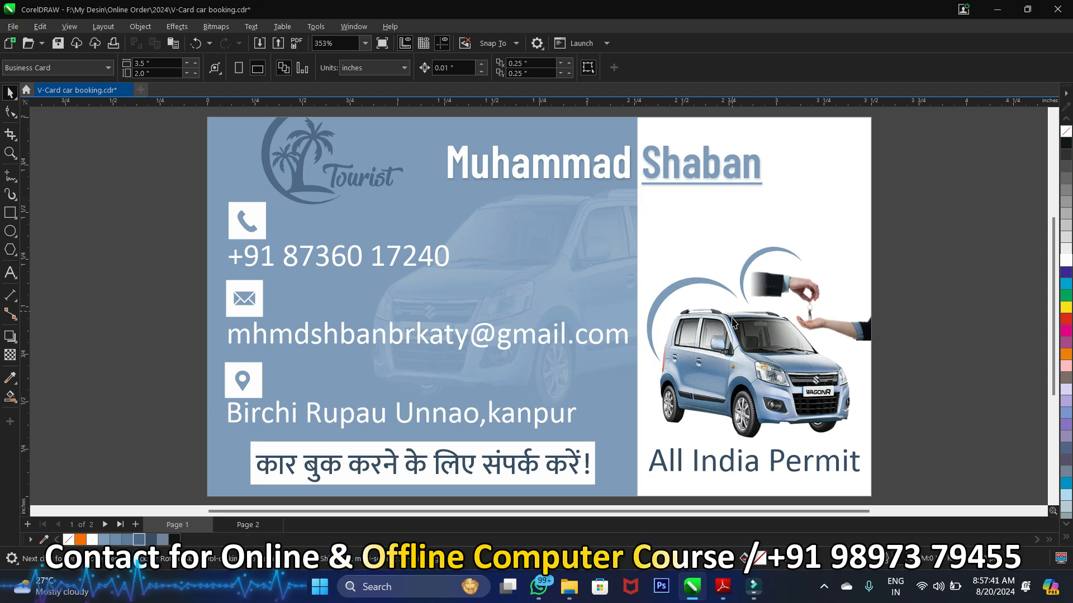
pyautogui.doubleClick(733, 348)
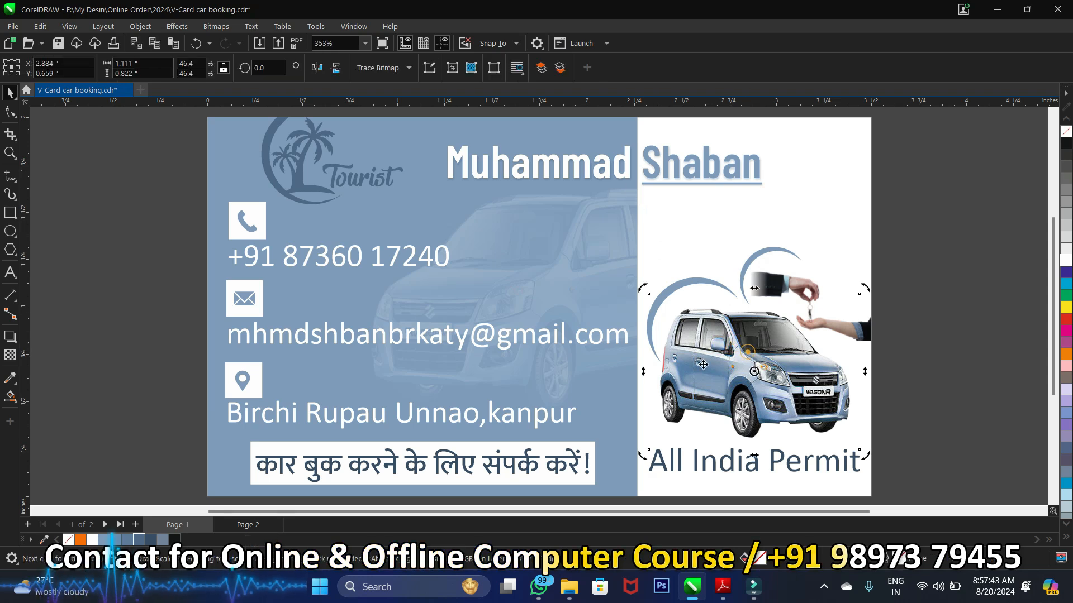
# Open page 2 and examine the Tourist logo, car and key-handover images beside the blank card
pyautogui.click(254, 527)
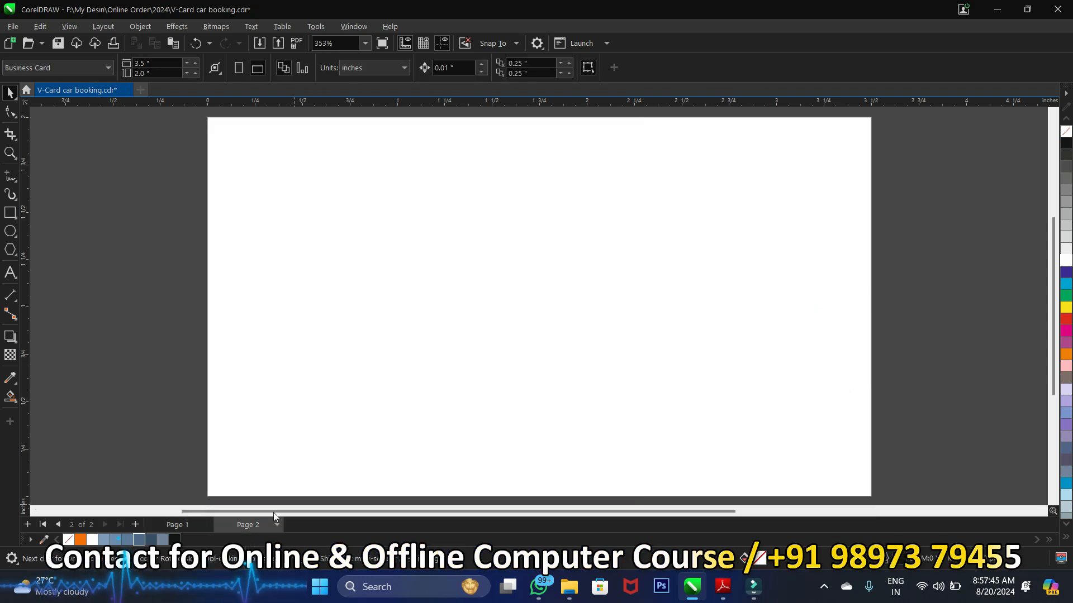
pyautogui.scroll(-4, 367, 365)
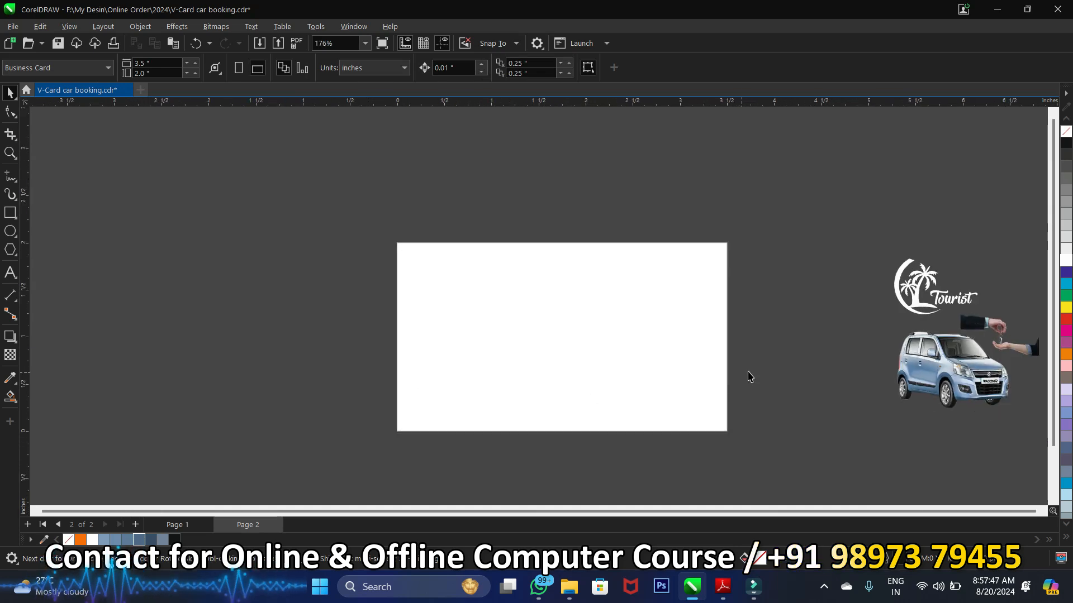
pyautogui.scroll(10, 1010, 373)
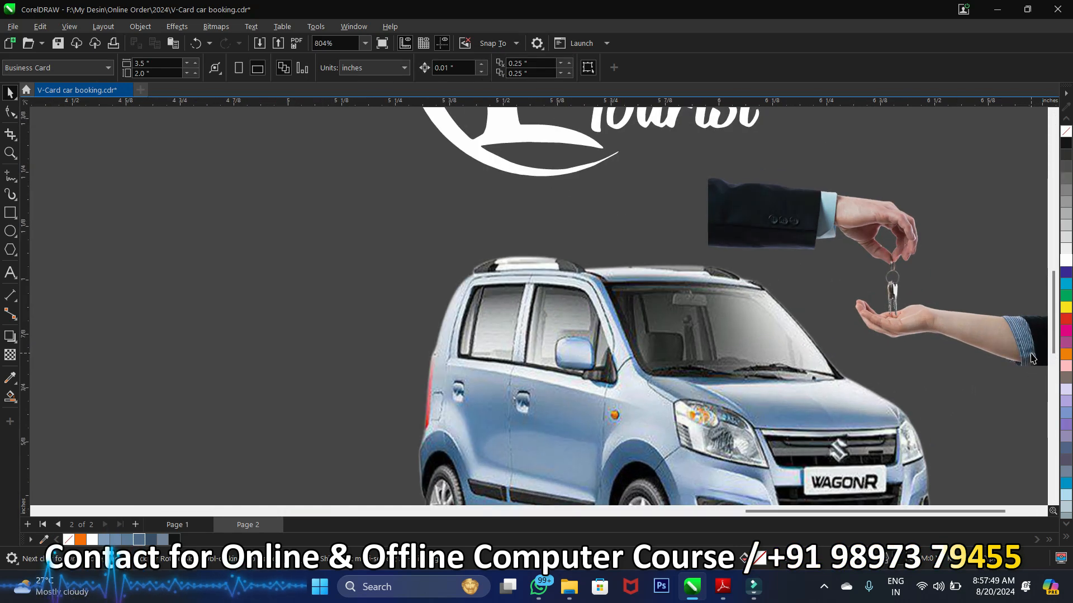
pyautogui.scroll(-9, 808, 342)
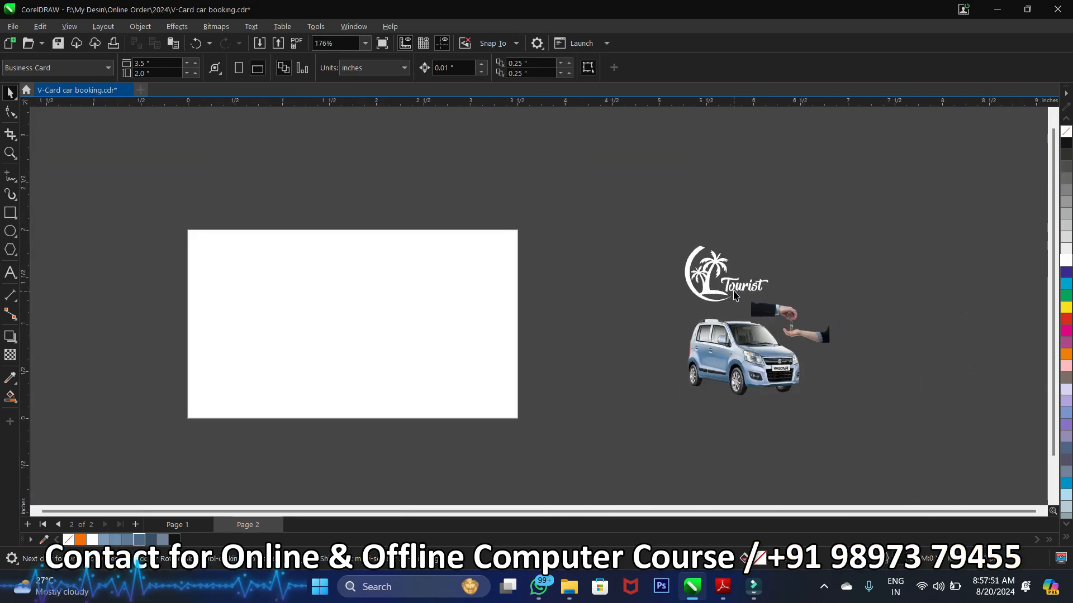
pyautogui.click(733, 291)
pyautogui.scroll(-1, 768, 355)
pyautogui.scroll(2, 767, 341)
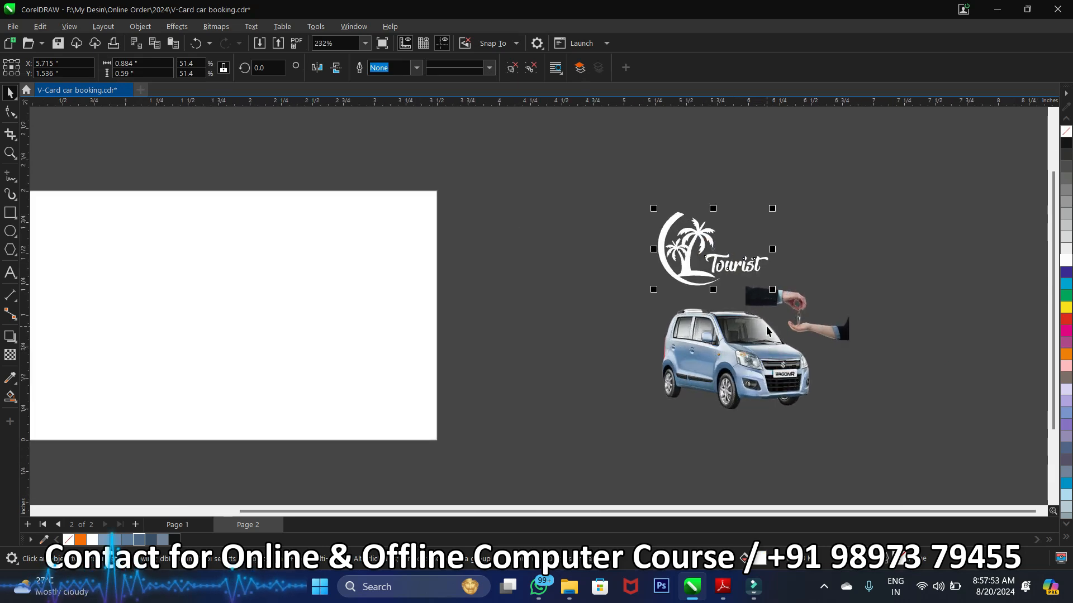
pyautogui.scroll(1, 766, 330)
pyautogui.scroll(2, 767, 330)
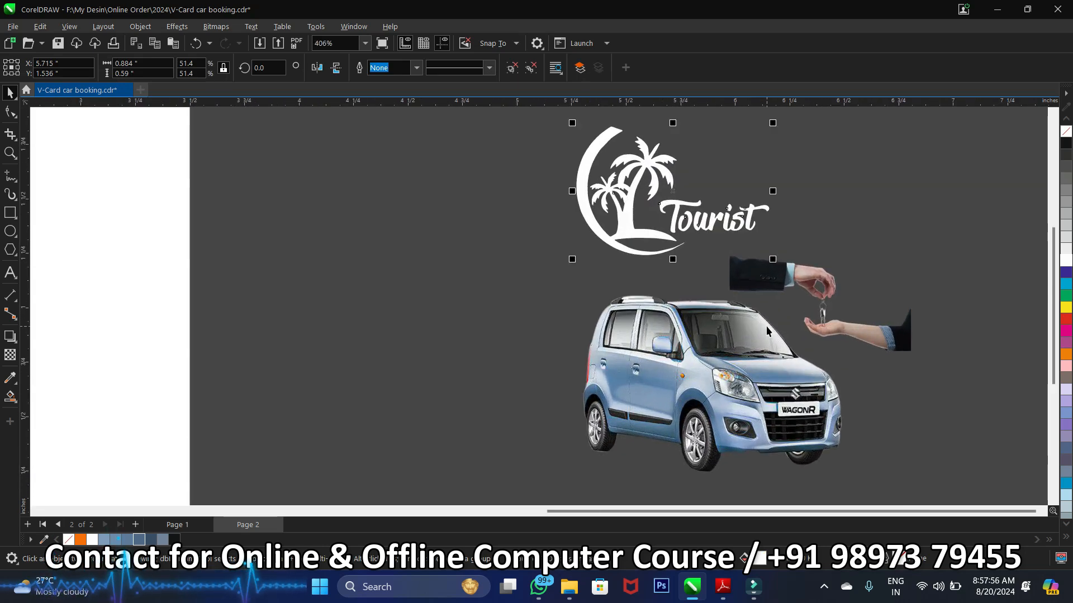
# Move the car image away from the other artwork and enlarge the key-handover image to about 1.39 x 0.73 in
pyautogui.moveTo(764, 359); pyautogui.dragTo(366, 294)
pyautogui.scroll(-2, 694, 370)
pyautogui.moveTo(705, 355); pyautogui.dragTo(765, 355)
pyautogui.moveTo(453, 331); pyautogui.dragTo(536, 340)
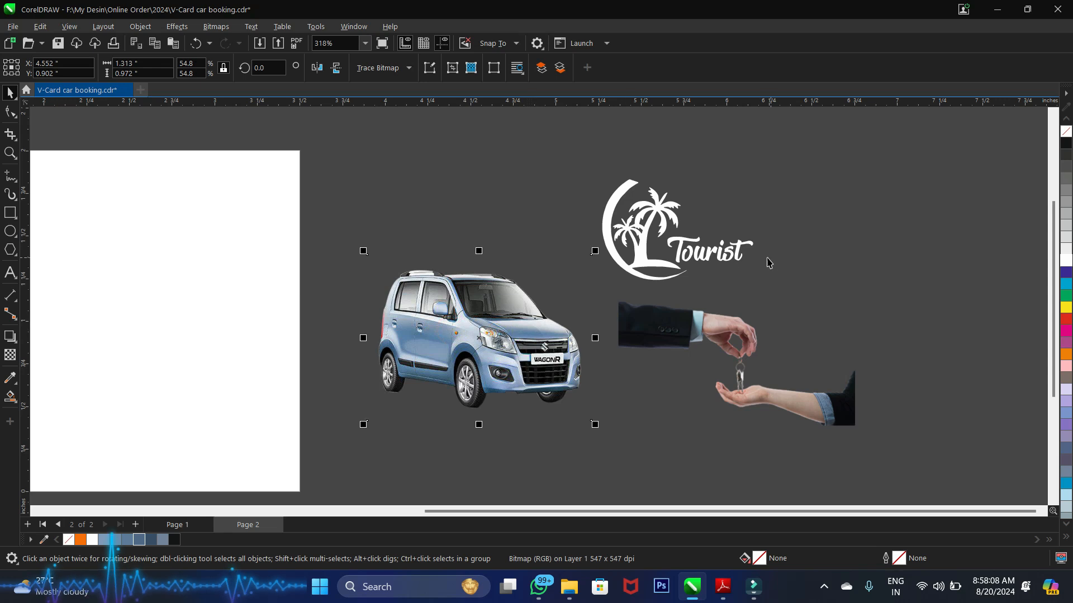
# Scale the Tourist logo down proportionally to about 0.84 x 0.56 in
pyautogui.click(647, 265)
pyautogui.moveTo(760, 286); pyautogui.dragTo(746, 279)
pyautogui.moveTo(847, 179); pyautogui.dragTo(514, 289)
pyautogui.moveTo(539, 147); pyautogui.dragTo(735, 367)
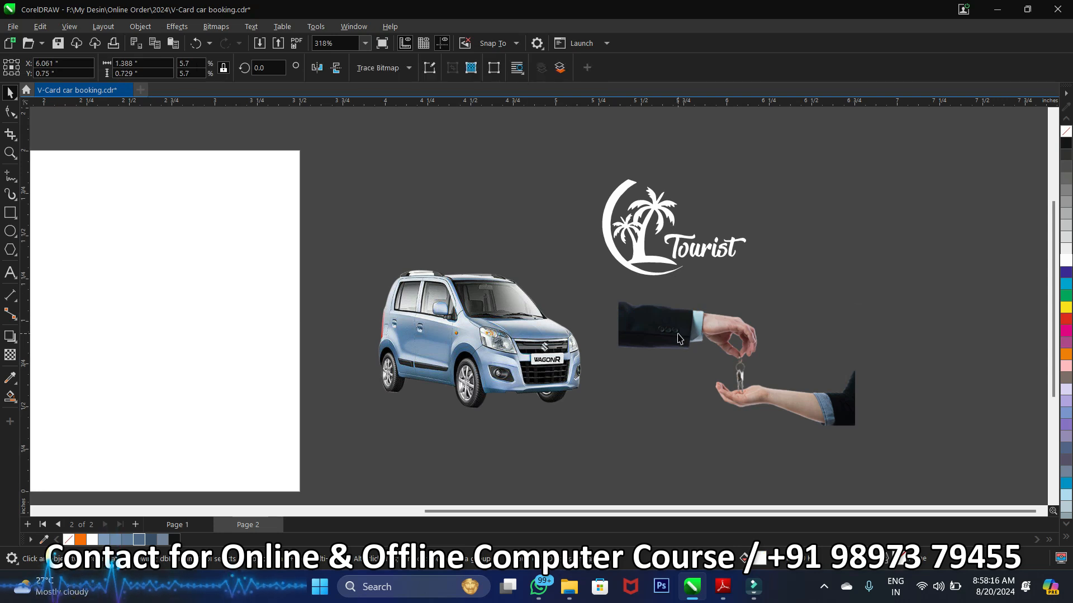
# Move the car image slightly lower beside the card and nudge the key-handover image a little to the right
pyautogui.moveTo(537, 342); pyautogui.dragTo(544, 360)
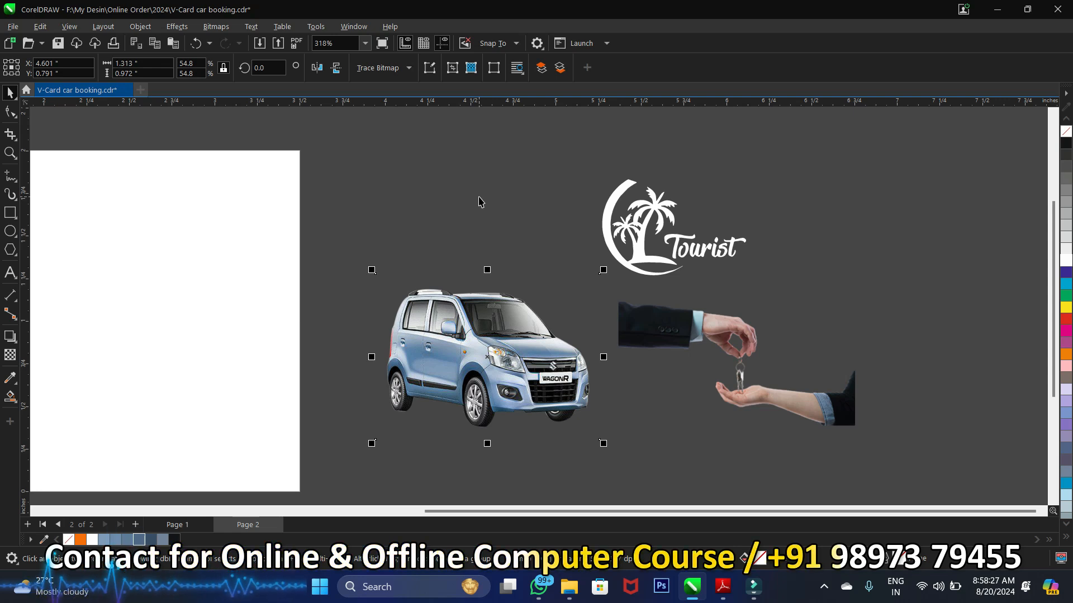
pyautogui.click(715, 333)
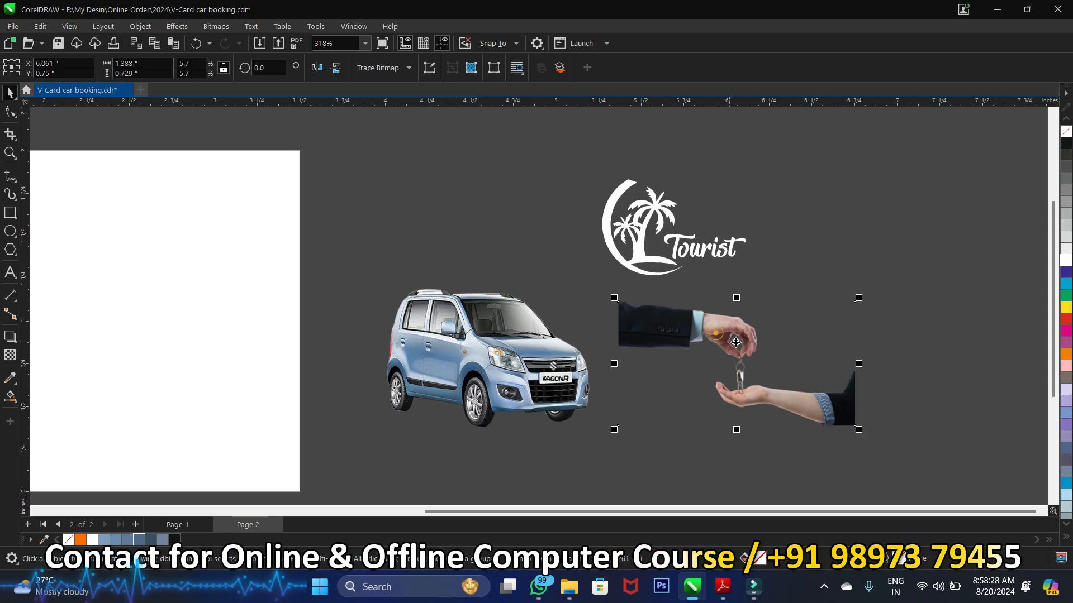
pyautogui.moveTo(730, 342)
pyautogui.mouseDown()
pyautogui.moveTo(763, 343)
pyautogui.moveTo(730, 343)
pyautogui.mouseUp()
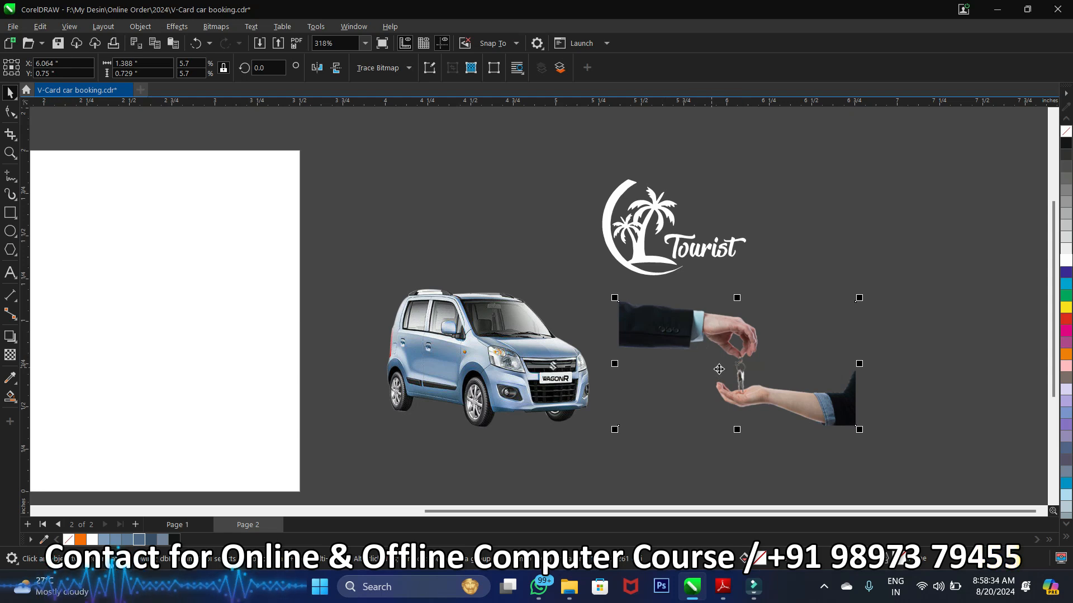
pyautogui.scroll(3, 719, 369)
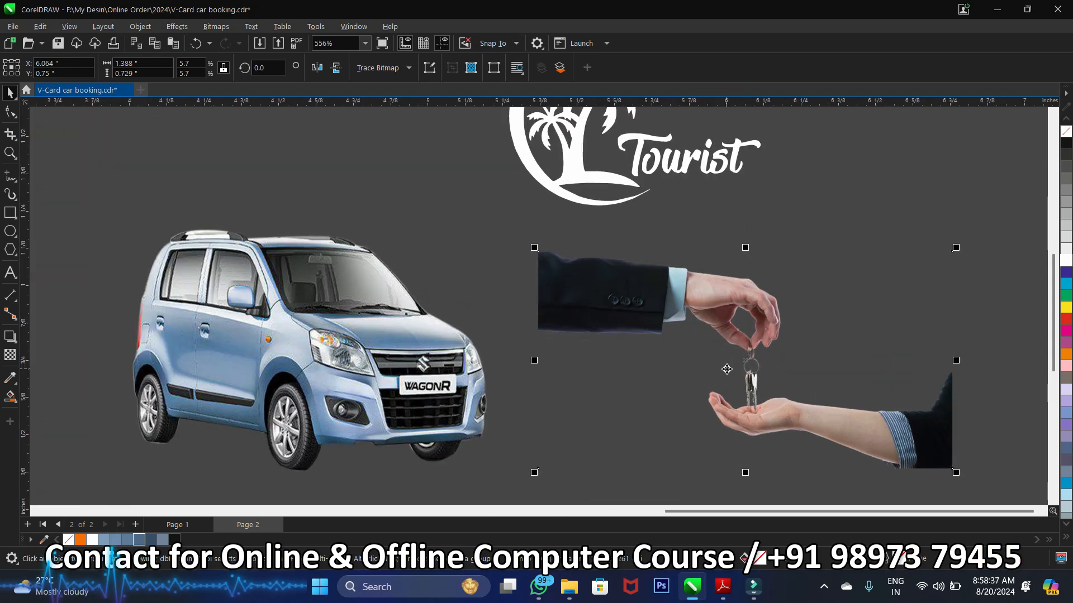
pyautogui.scroll(-3, 727, 369)
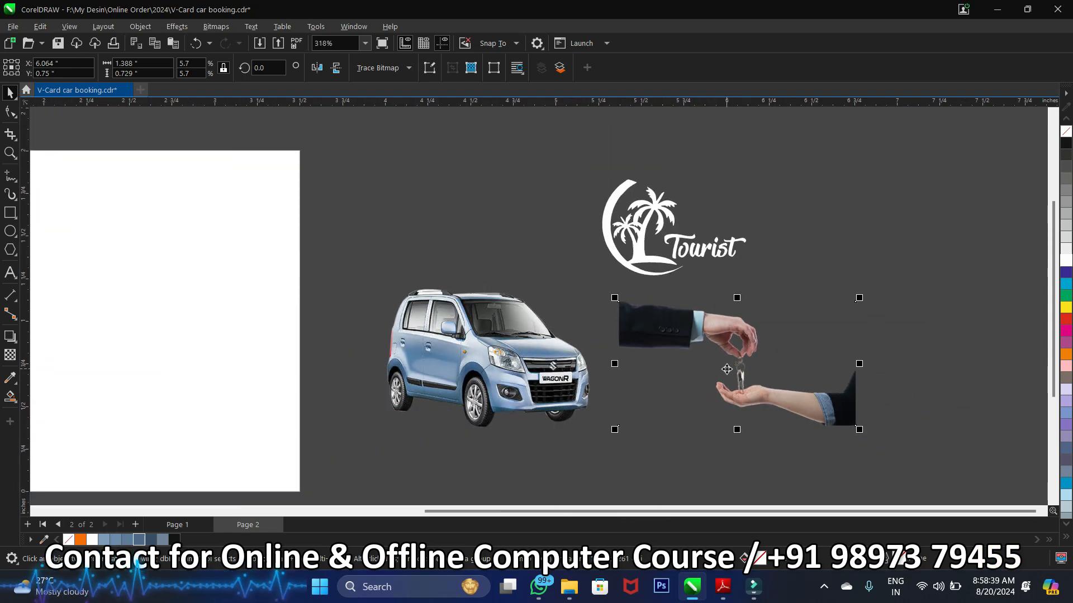
# Reposition the Tourist logo above the key-handover image, centred at about X 5.64 in, Y 1.60 in
pyautogui.click(692, 251)
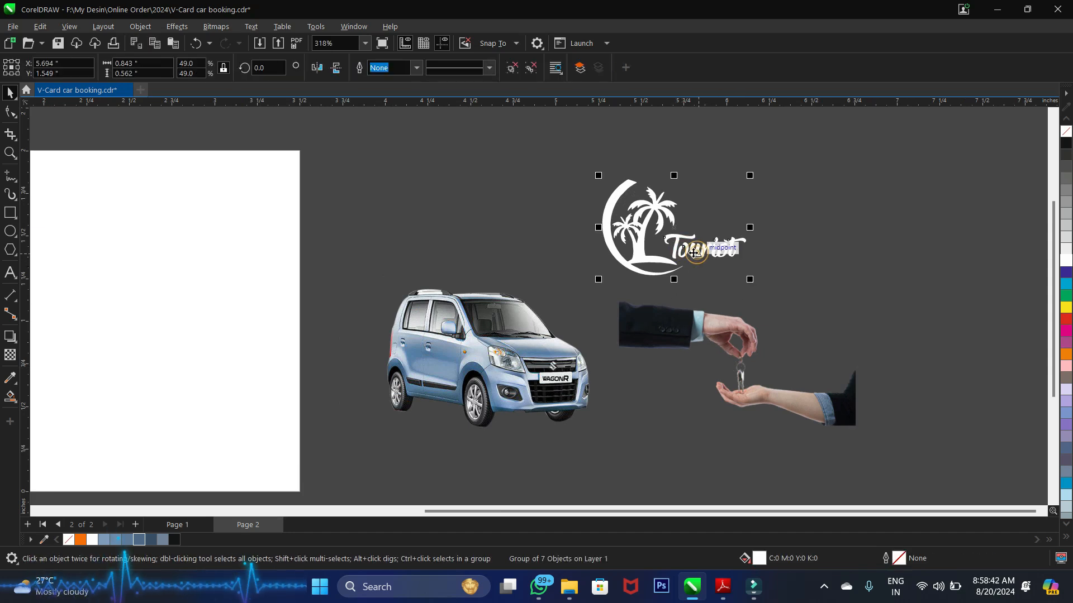
pyautogui.click(480, 209)
pyautogui.moveTo(397, 158); pyautogui.dragTo(566, 191)
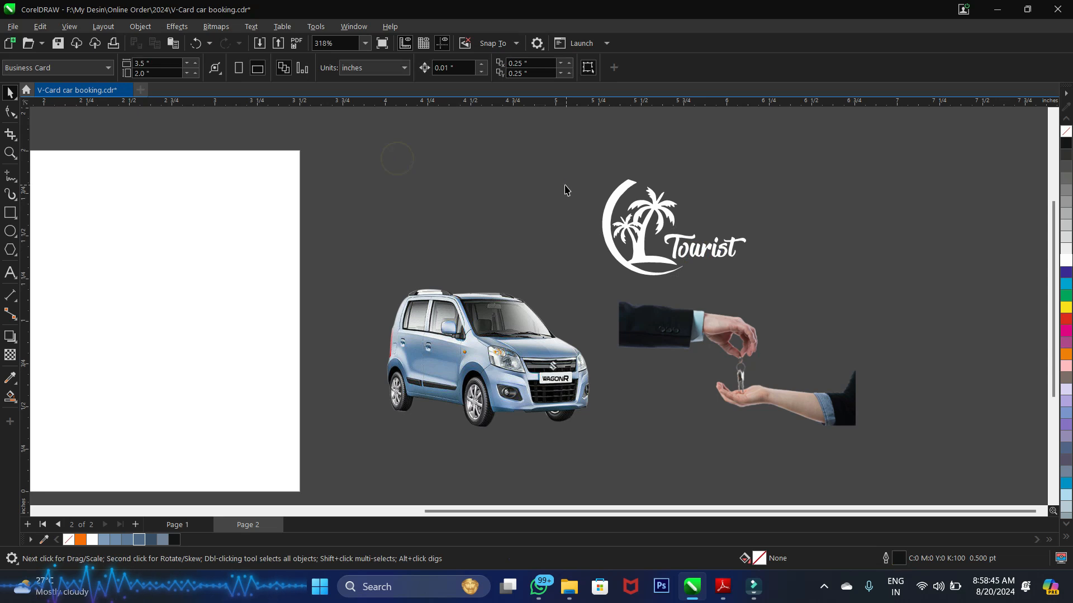
pyautogui.click(637, 262)
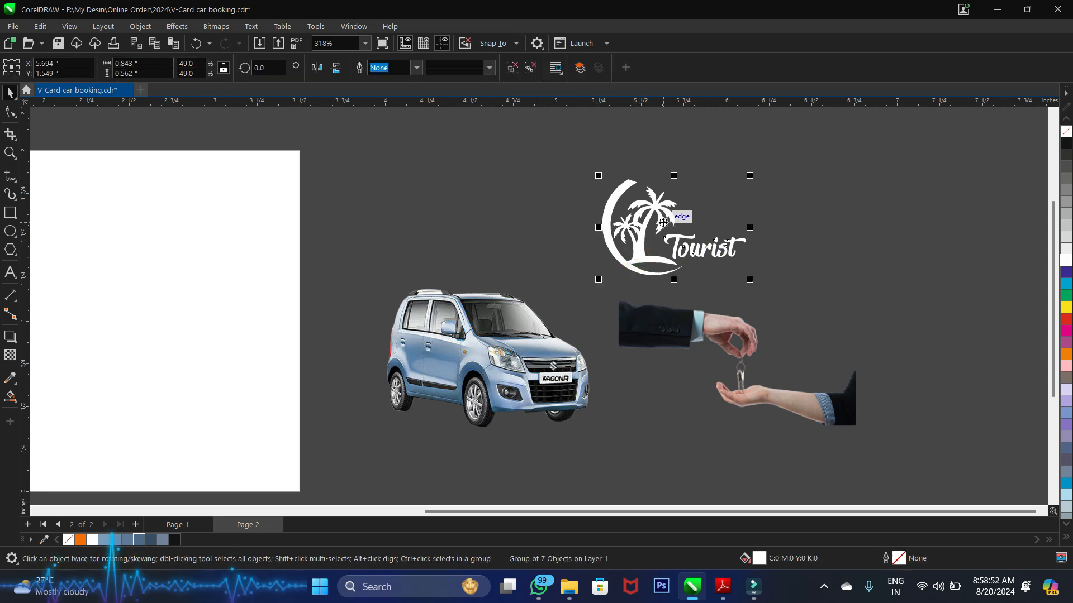
pyautogui.click(474, 252)
pyautogui.moveTo(562, 146); pyautogui.dragTo(796, 293)
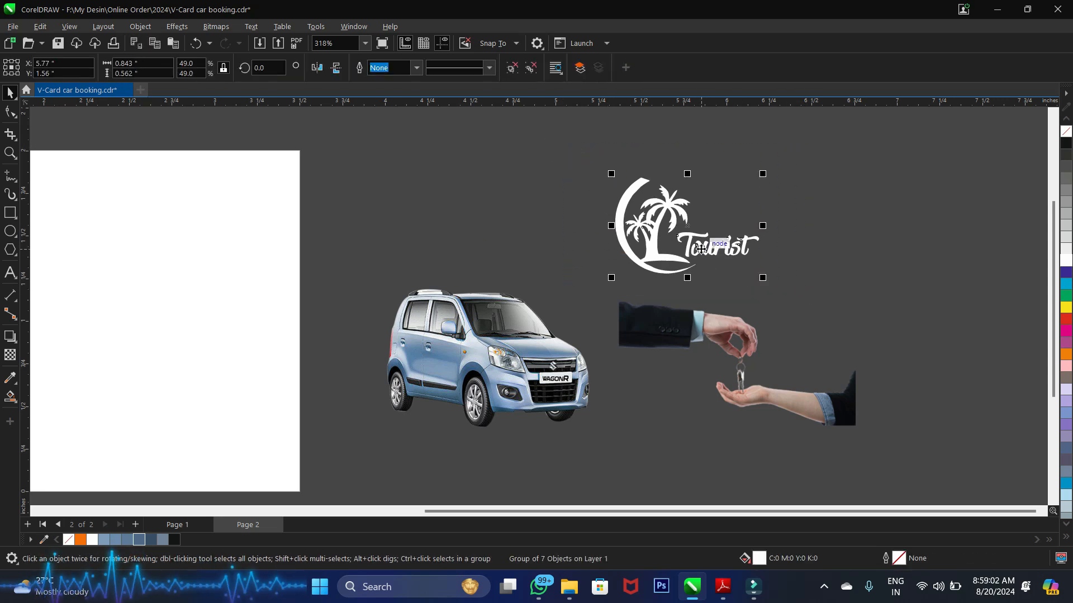
pyautogui.moveTo(700, 249); pyautogui.dragTo(674, 246)
pyautogui.moveTo(555, 144); pyautogui.dragTo(782, 293)
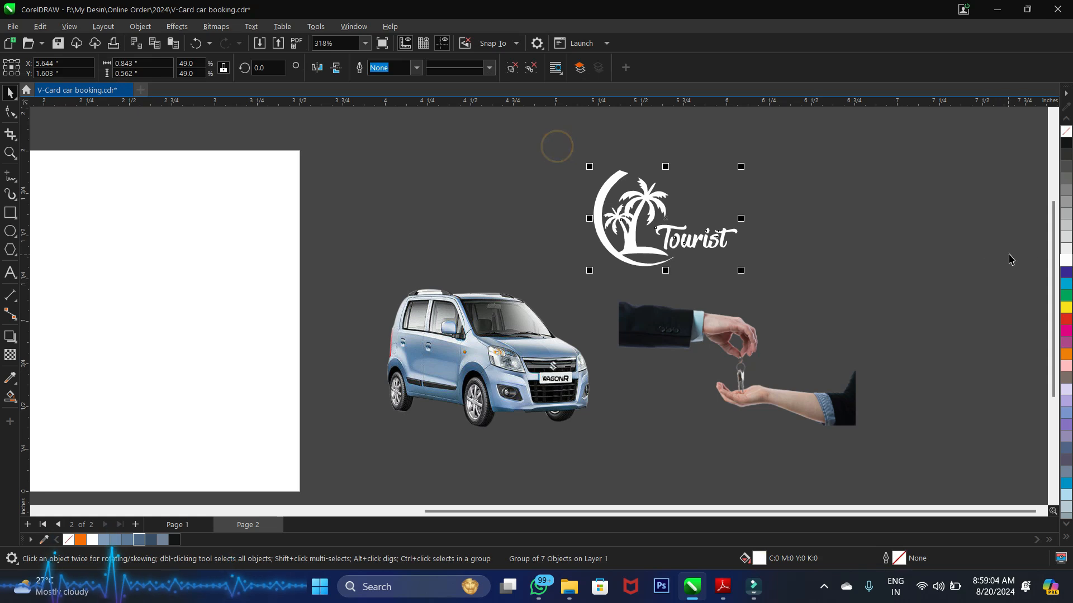
# Try black and grey fills on the Tourist logo, then fill it with white again and deselect it
pyautogui.click(1066, 146)
pyautogui.click(1065, 167)
pyautogui.click(1066, 201)
pyautogui.click(1065, 261)
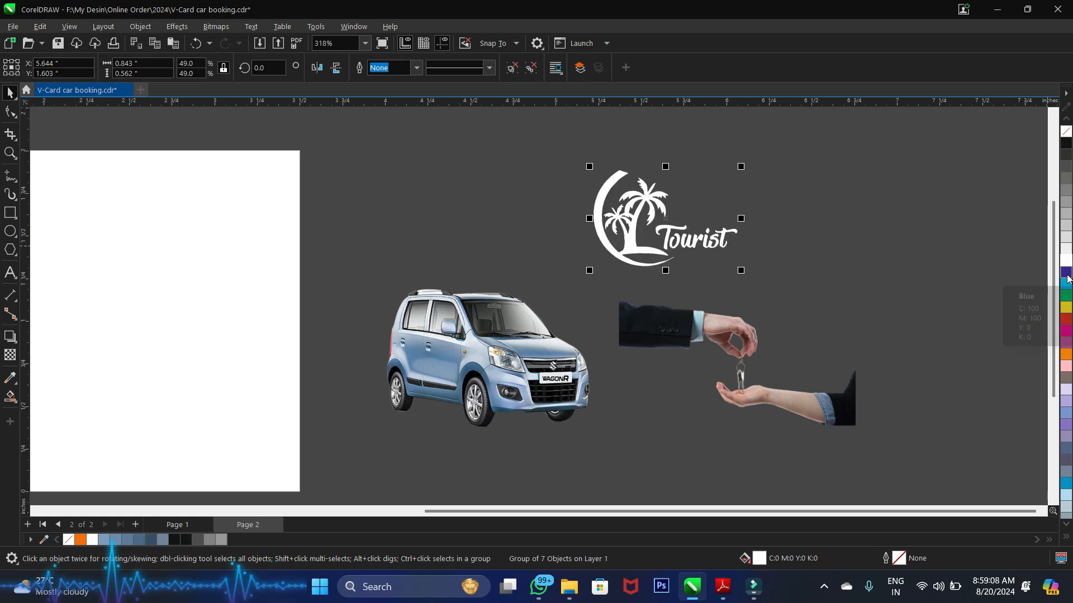
pyautogui.click(843, 230)
# Check the width and height set for the business card page
pyautogui.scroll(-2, 745, 342)
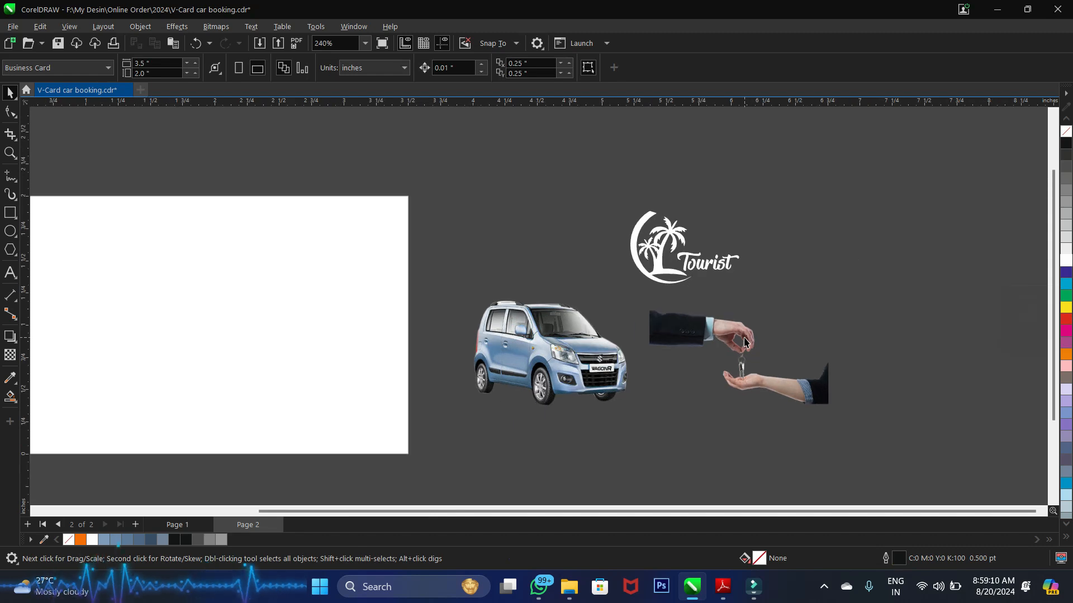
pyautogui.scroll(-3, 457, 413)
pyautogui.scroll(3, 219, 420)
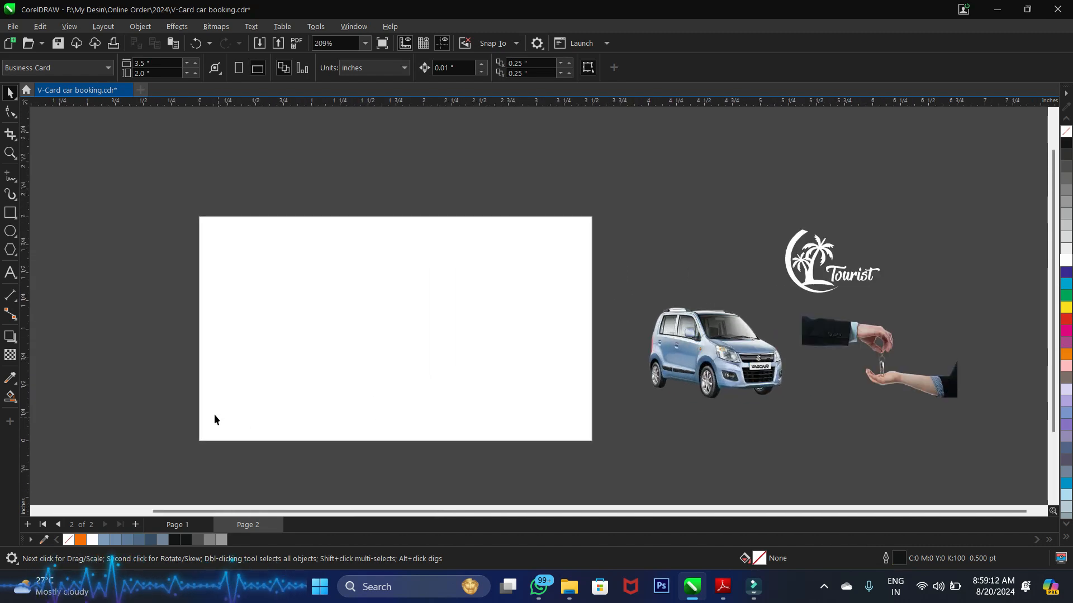
pyautogui.moveTo(162, 151); pyautogui.dragTo(699, 460)
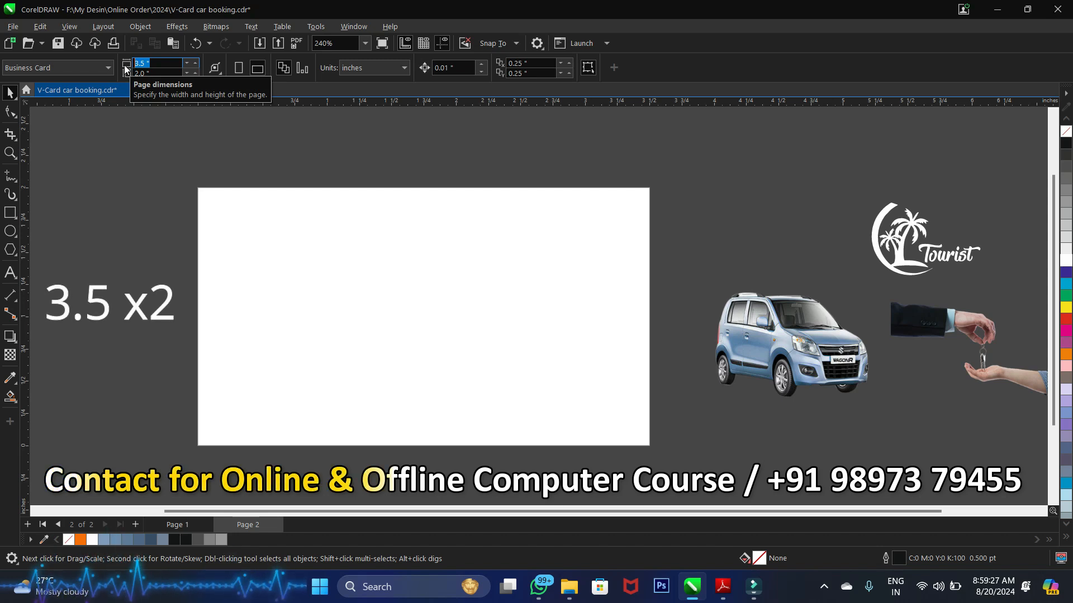
pyautogui.click(150, 73)
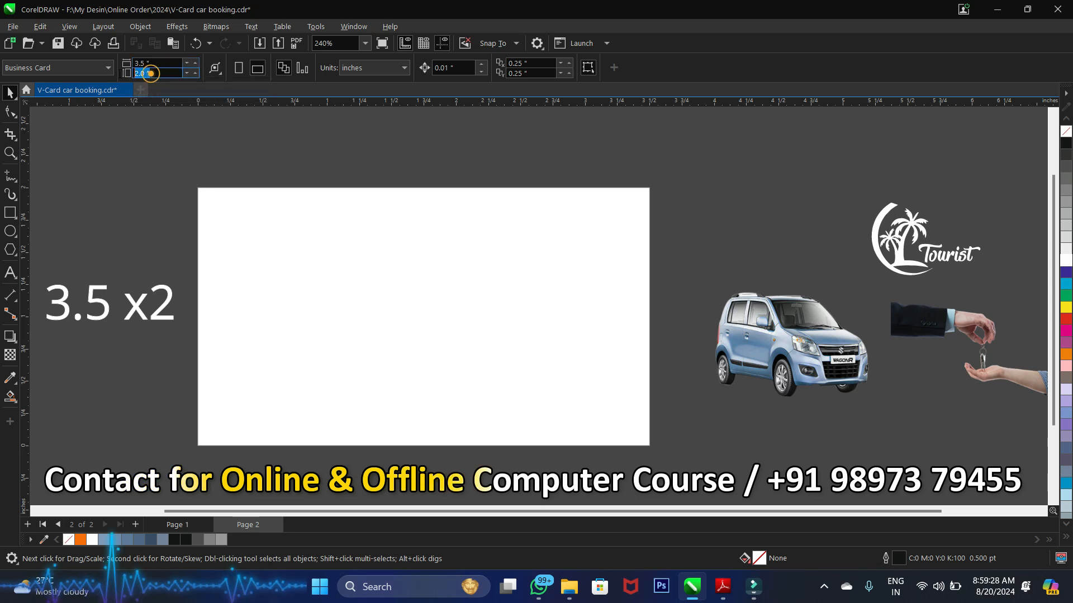
pyautogui.click(138, 142)
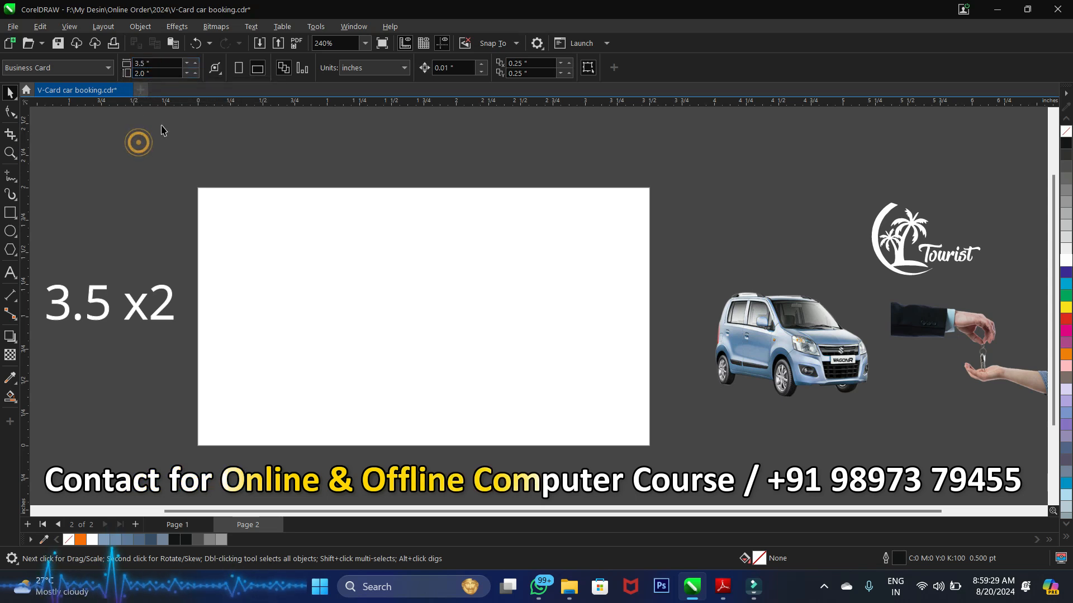
# Add a 3.5 x 2 in rectangle that frames the whole page
pyautogui.doubleClick(11, 213)
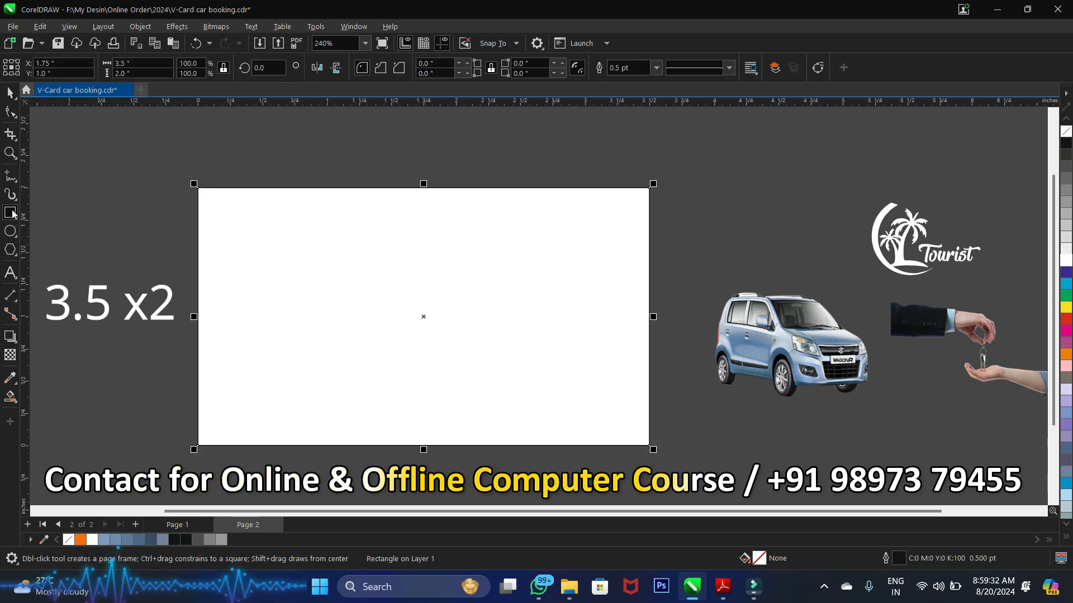
pyautogui.click(10, 92)
pyautogui.click(77, 144)
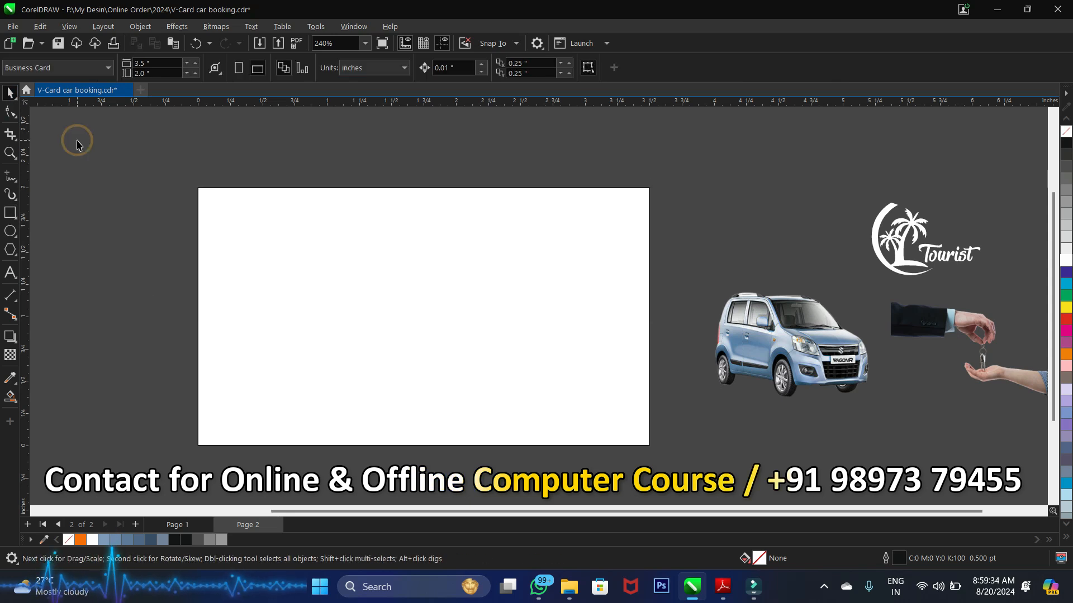
# Duplicate the page frame as a full-height rectangle about 2.23 in wide on the card's left side, comparing it with page 1
pyautogui.press('F4')
pyautogui.click(191, 228)
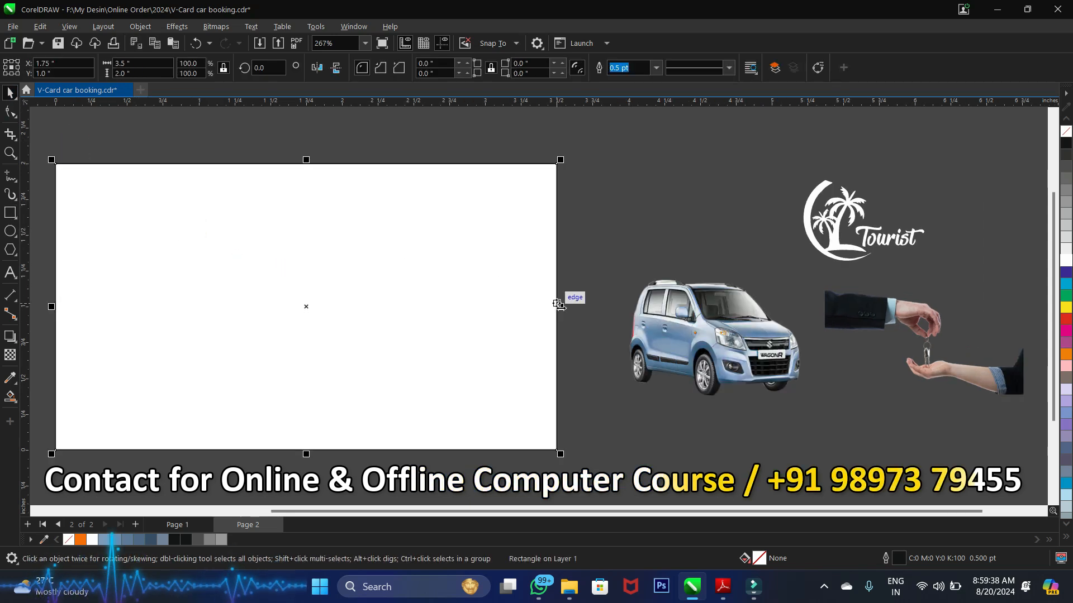
pyautogui.moveTo(559, 306); pyautogui.dragTo(379, 310)
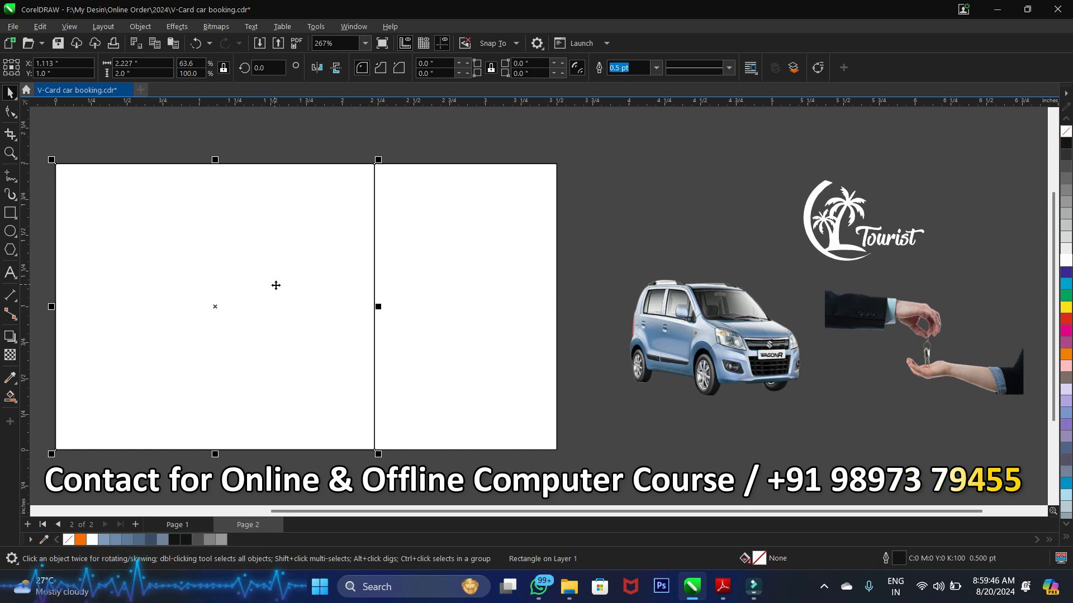
pyautogui.click(175, 525)
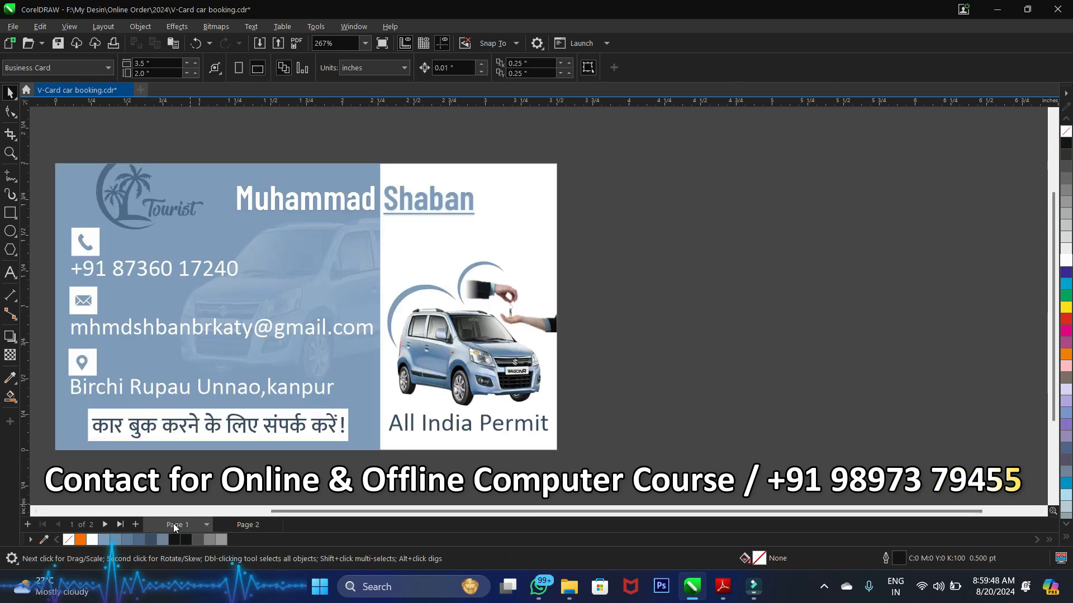
pyautogui.click(244, 525)
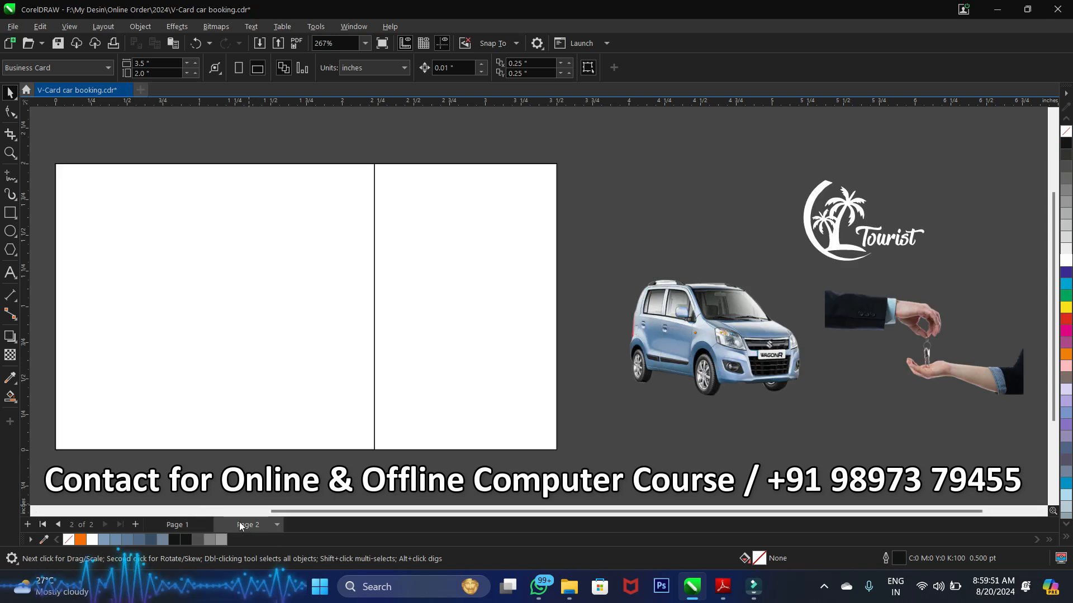
# Move the car image closer to the card and fill the card's left rectangle with the blue sampled from the car's body
pyautogui.click(667, 331)
pyautogui.moveTo(666, 332); pyautogui.dragTo(648, 305)
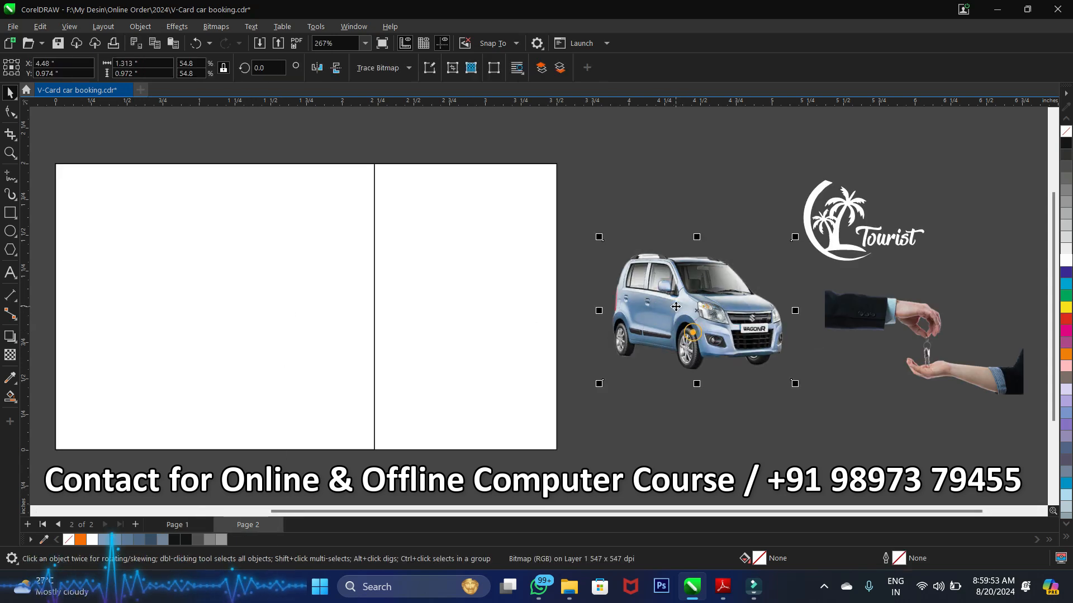
pyautogui.click(11, 378)
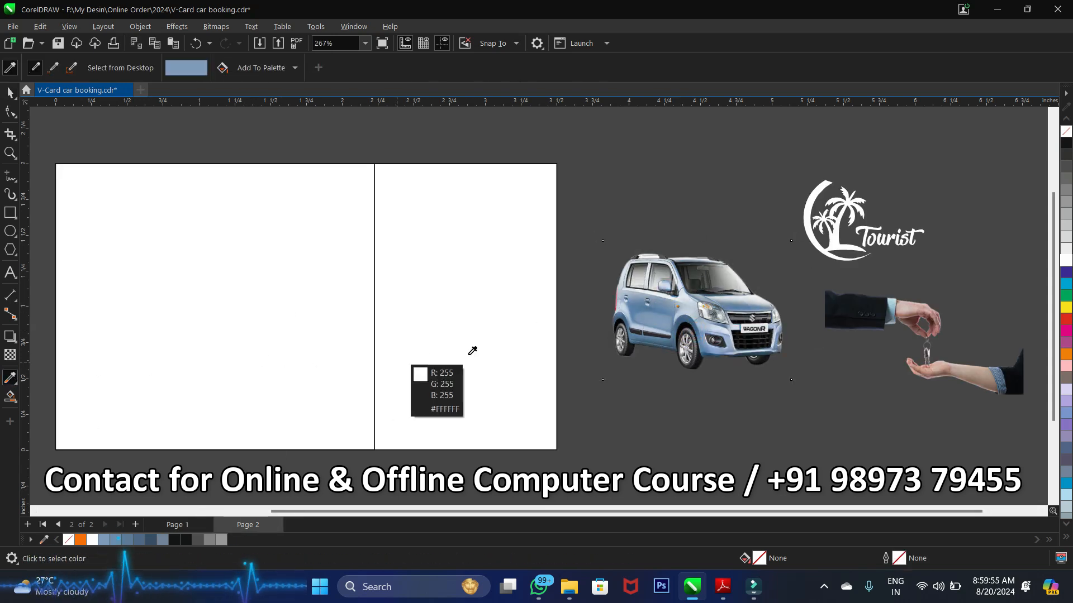
pyautogui.click(660, 309)
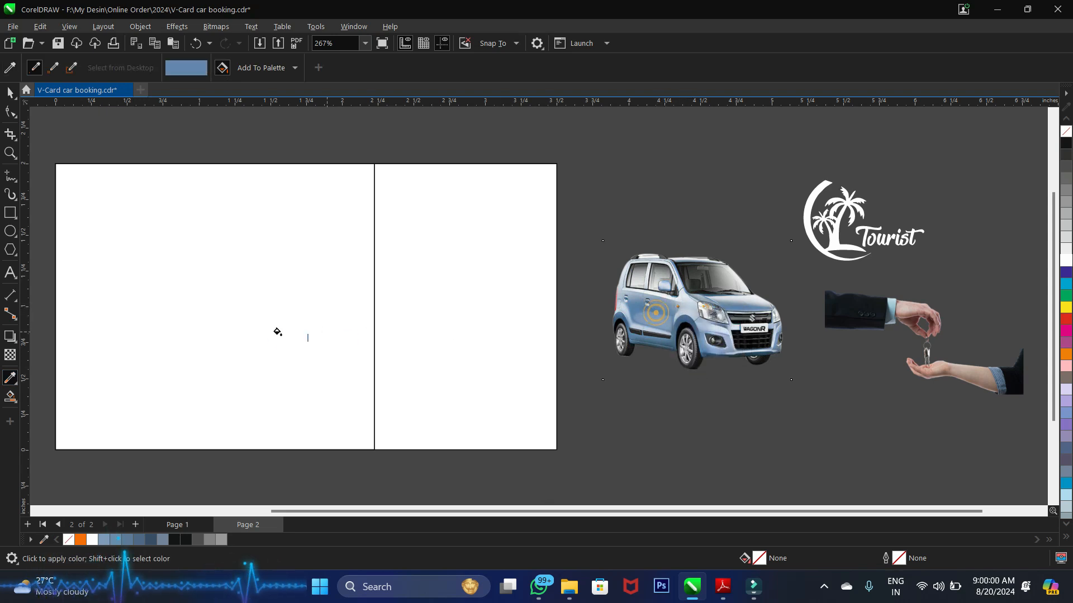
pyautogui.click(244, 305)
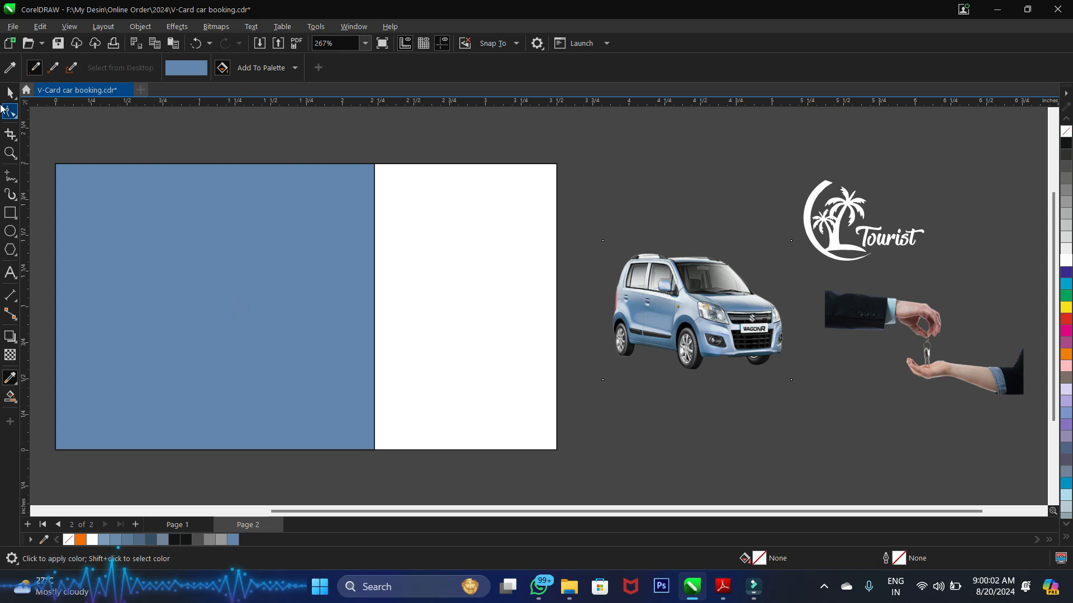
# Remove the outline from the blue left rectangle and deselect it
pyautogui.click(9, 93)
pyautogui.click(296, 284)
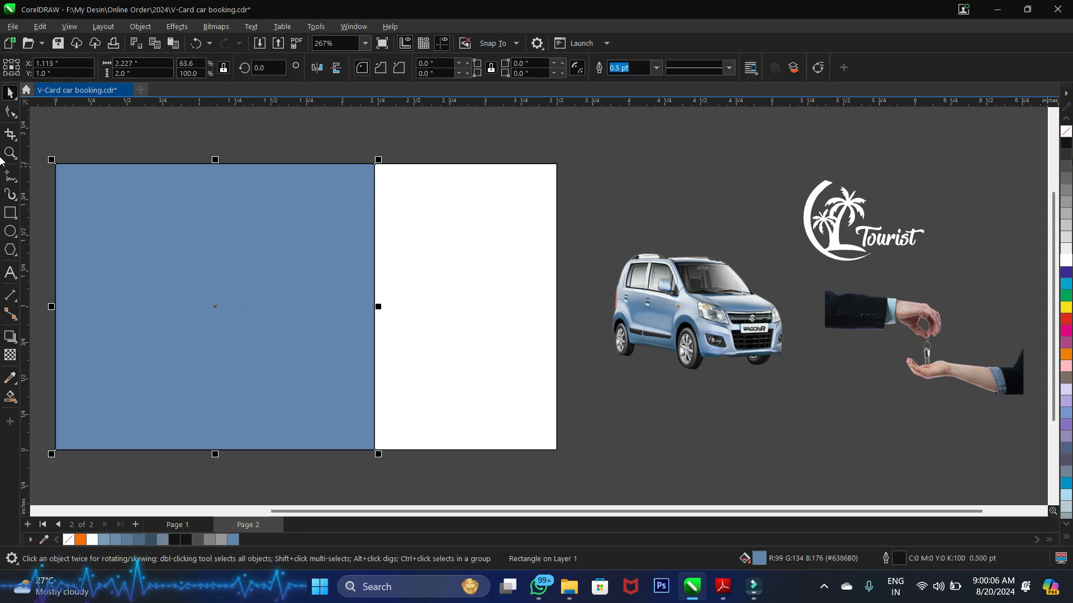
pyautogui.rightClick(1066, 133)
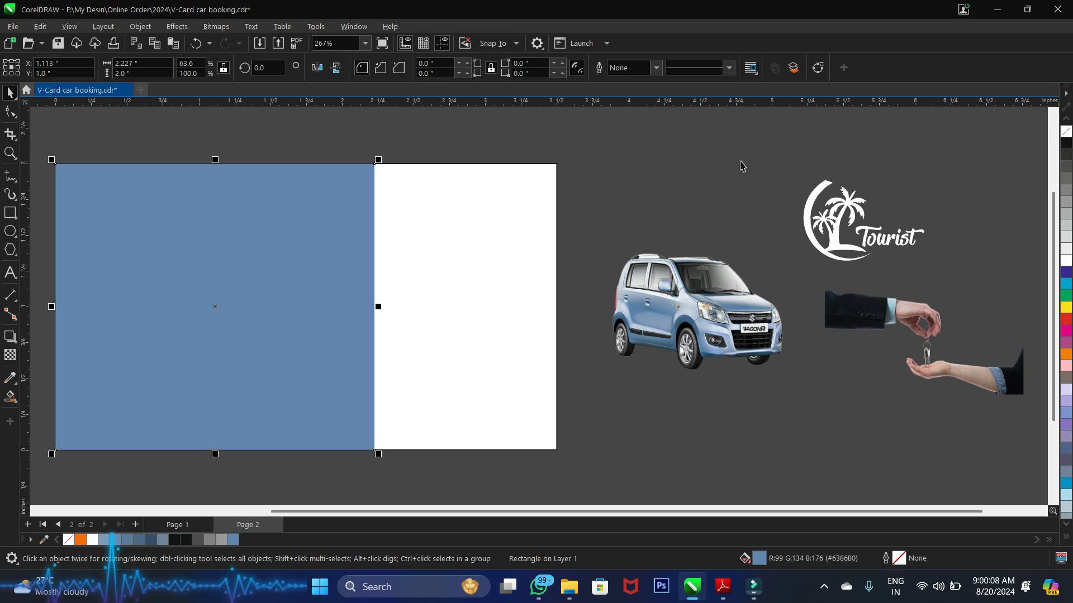
pyautogui.click(724, 148)
# Place the car image in the lower part of the card's white area and shrink it slightly to fit inside
pyautogui.moveTo(676, 292); pyautogui.dragTo(475, 350)
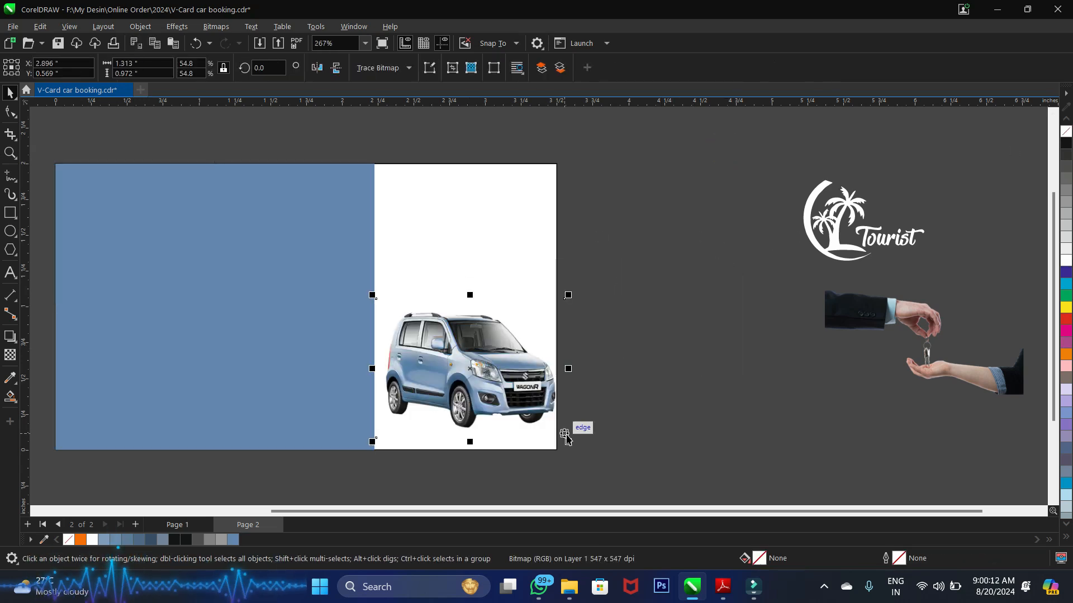
pyautogui.moveTo(567, 440); pyautogui.dragTo(552, 432)
pyautogui.click(617, 405)
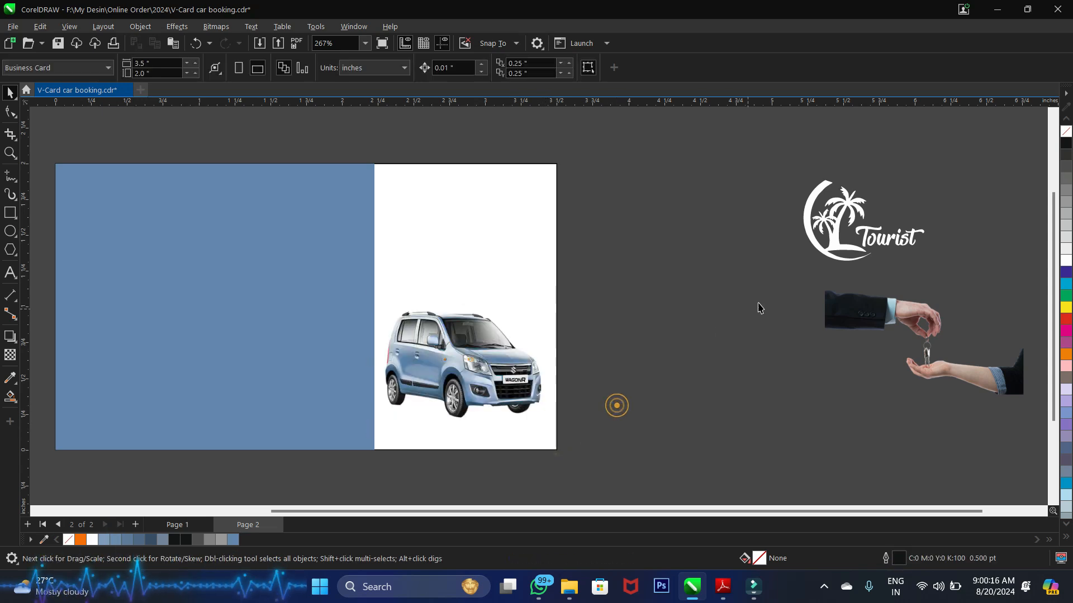
# Place the key-handover image just above the car and scale it to about 0.95 x 0.5 in
pyautogui.click(864, 312)
pyautogui.moveTo(864, 312); pyautogui.dragTo(459, 260)
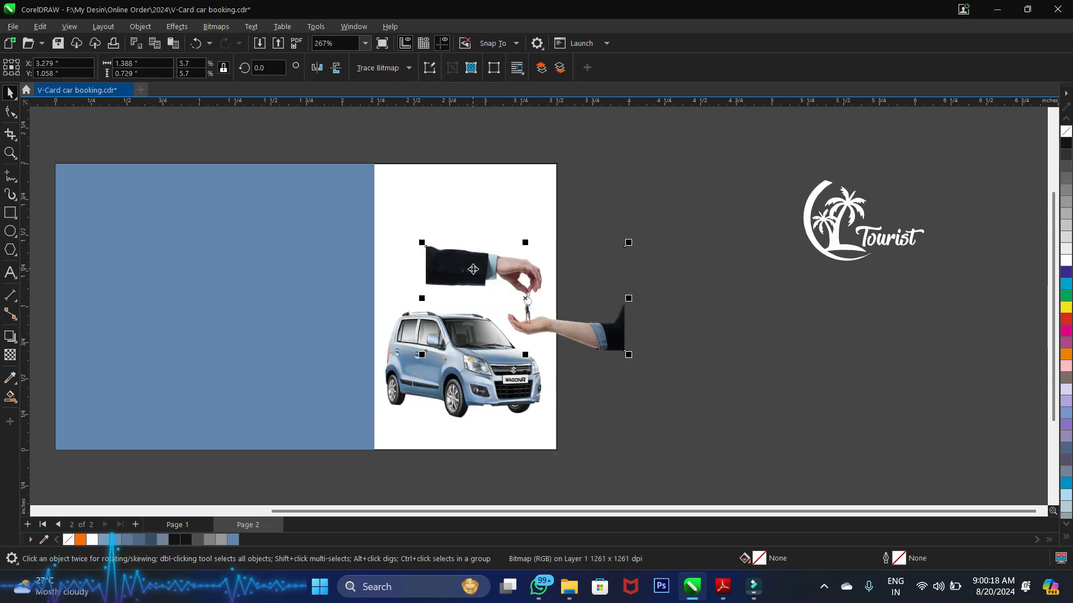
pyautogui.scroll(1, 401, 291)
pyautogui.moveTo(658, 360); pyautogui.dragTo(591, 345)
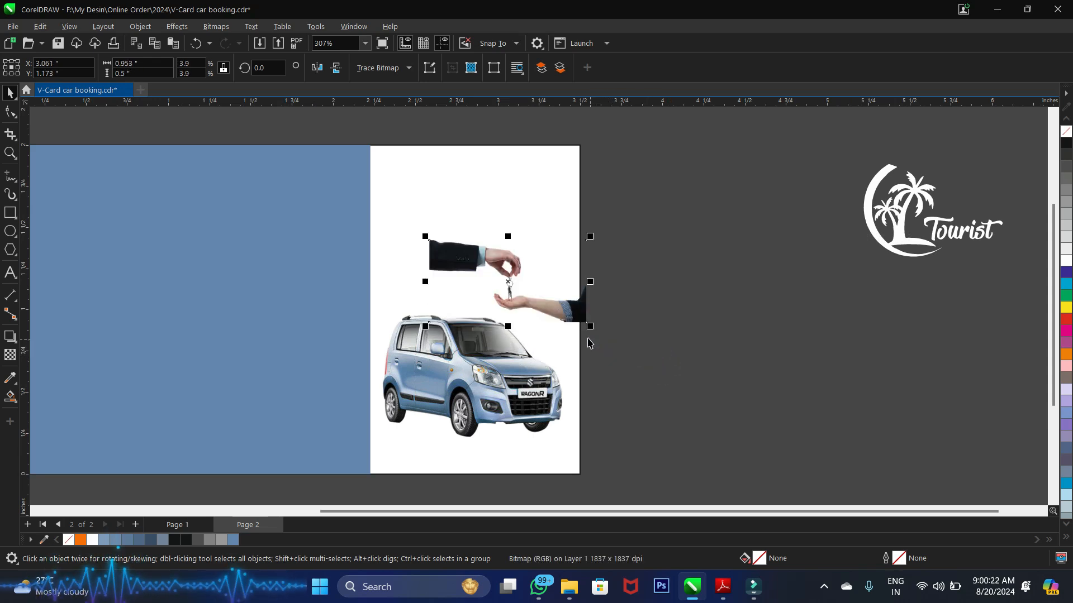
pyautogui.moveTo(550, 309); pyautogui.dragTo(543, 357)
# Shrink the car to about 1.07 x 0.79 in and shift it and the key-handover image so the hands sit above the bonnet
pyautogui.click(494, 392)
pyautogui.moveTo(494, 392); pyautogui.dragTo(524, 424)
pyautogui.moveTo(576, 469); pyautogui.dragTo(553, 452)
pyautogui.moveTo(495, 407); pyautogui.dragTo(495, 389)
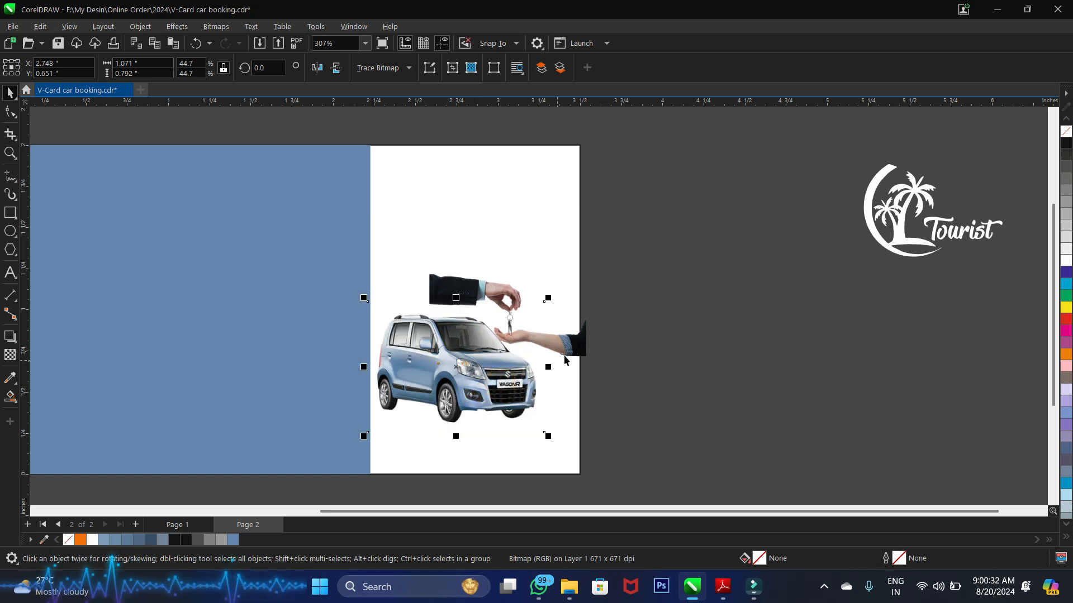
pyautogui.click(570, 347)
pyautogui.moveTo(570, 347); pyautogui.dragTo(570, 335)
pyautogui.moveTo(486, 387); pyautogui.dragTo(515, 401)
pyautogui.click(647, 371)
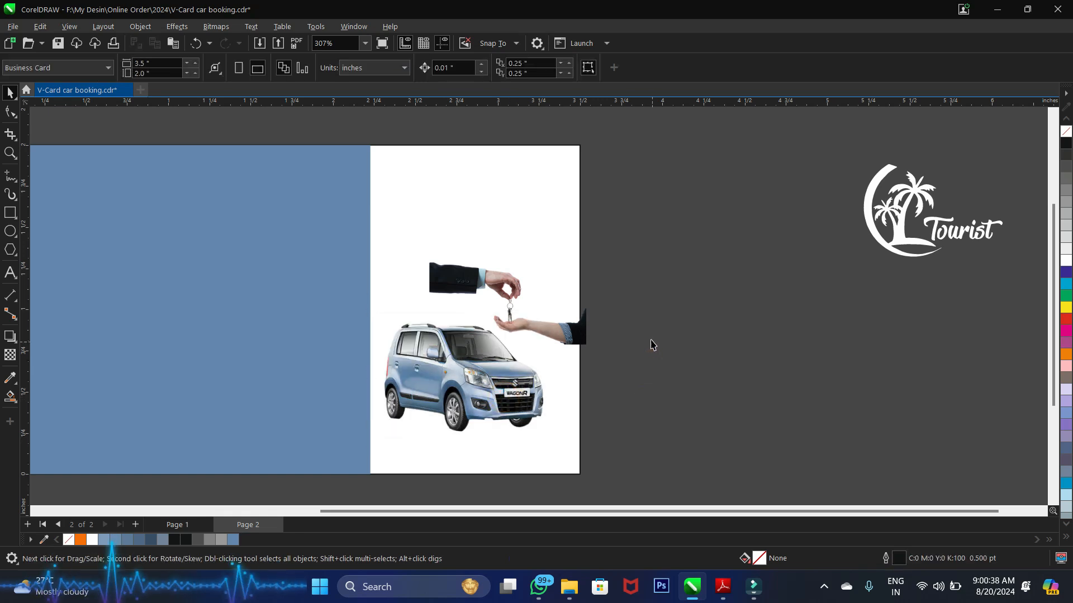
# Fade out the cut left edge of the upper hand's sleeve with a short horizontal fountain transparency
pyautogui.click(581, 335)
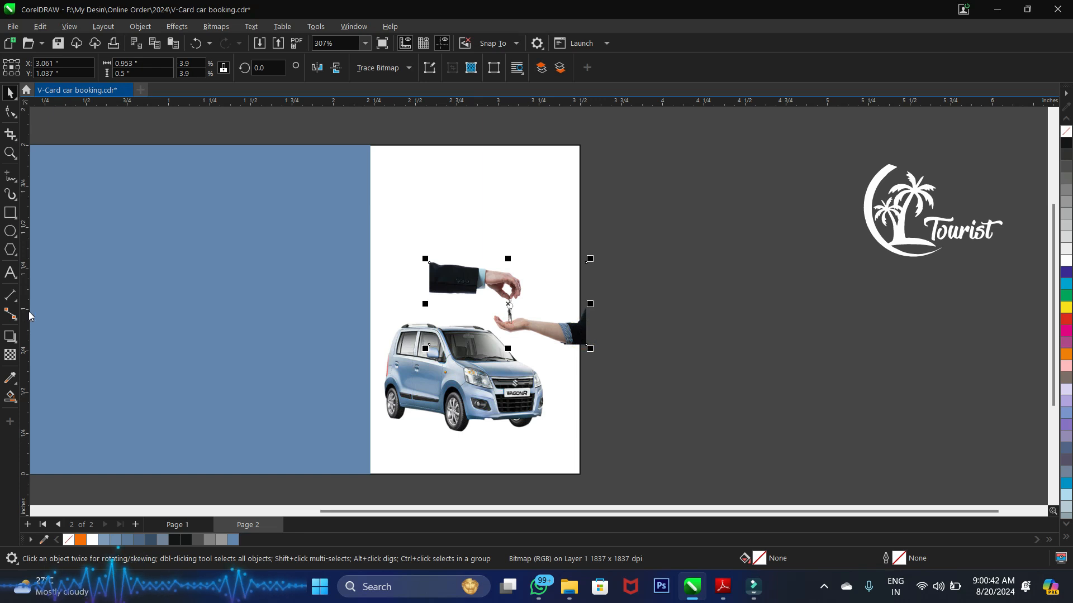
pyautogui.click(10, 355)
pyautogui.scroll(-1, 411, 307)
pyautogui.scroll(6, 451, 291)
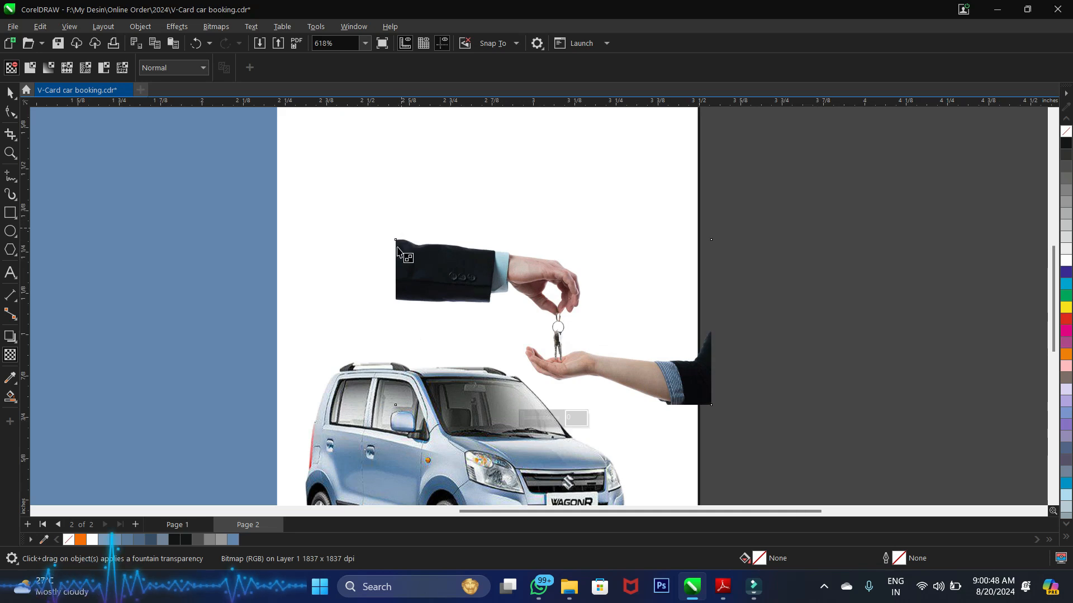
pyautogui.moveTo(439, 270); pyautogui.dragTo(410, 271)
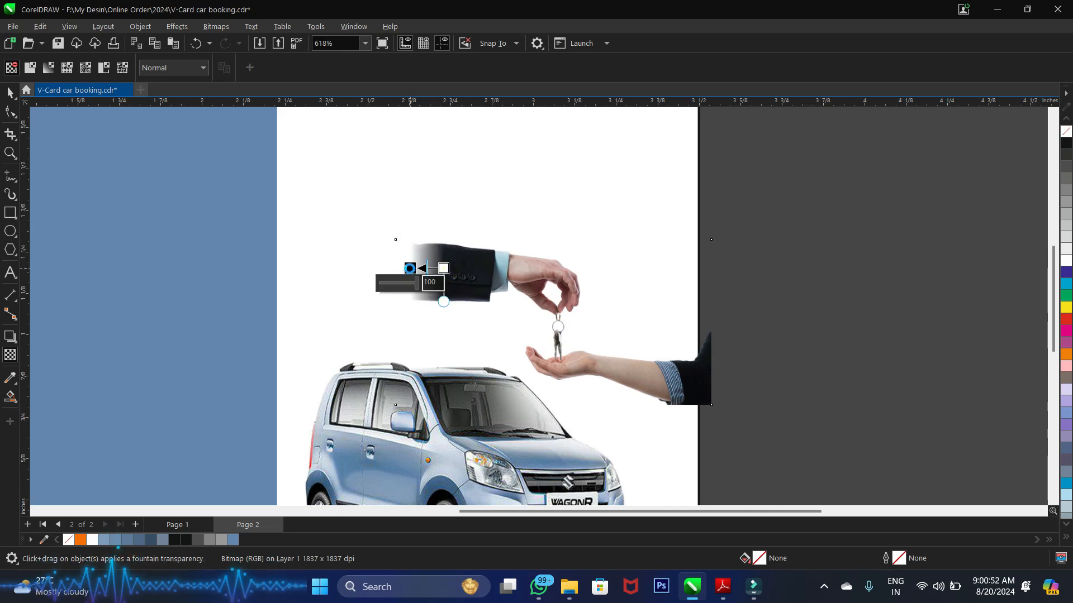
pyautogui.moveTo(408, 265); pyautogui.dragTo(411, 265)
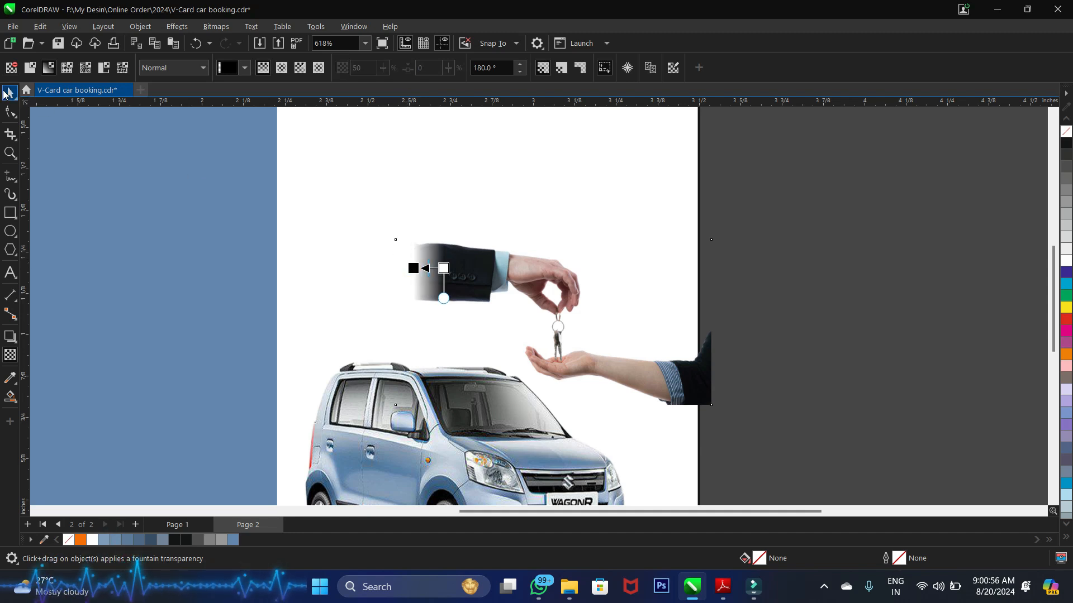
pyautogui.click(7, 92)
pyautogui.click(802, 238)
# PowerClip the key-handover image inside the 3.5 x 2 in page frame so the overhanging sleeve is cut off
pyautogui.click(702, 381)
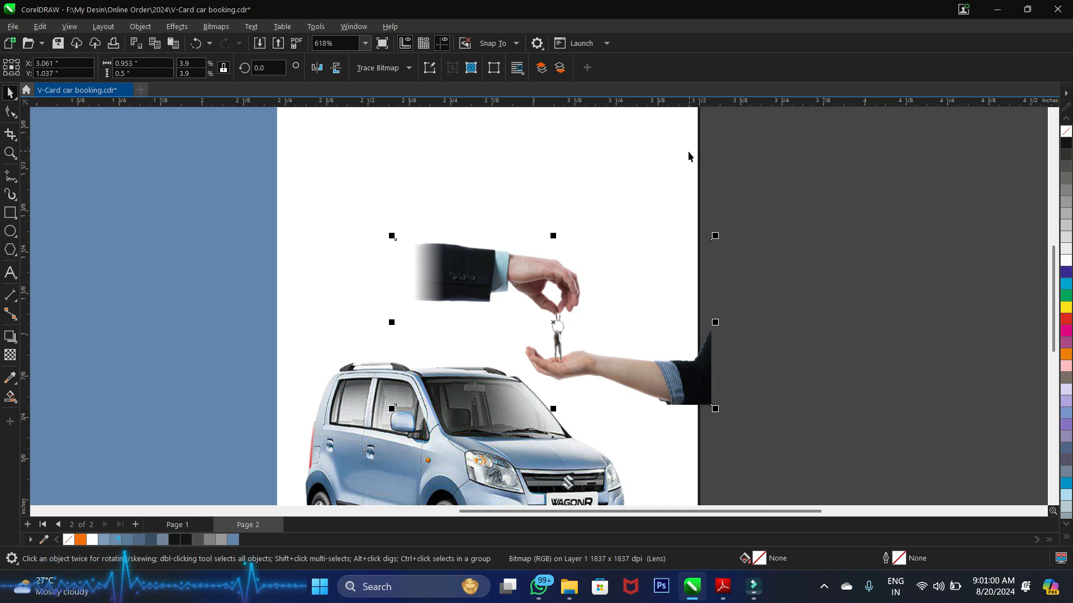
pyautogui.click(207, 26)
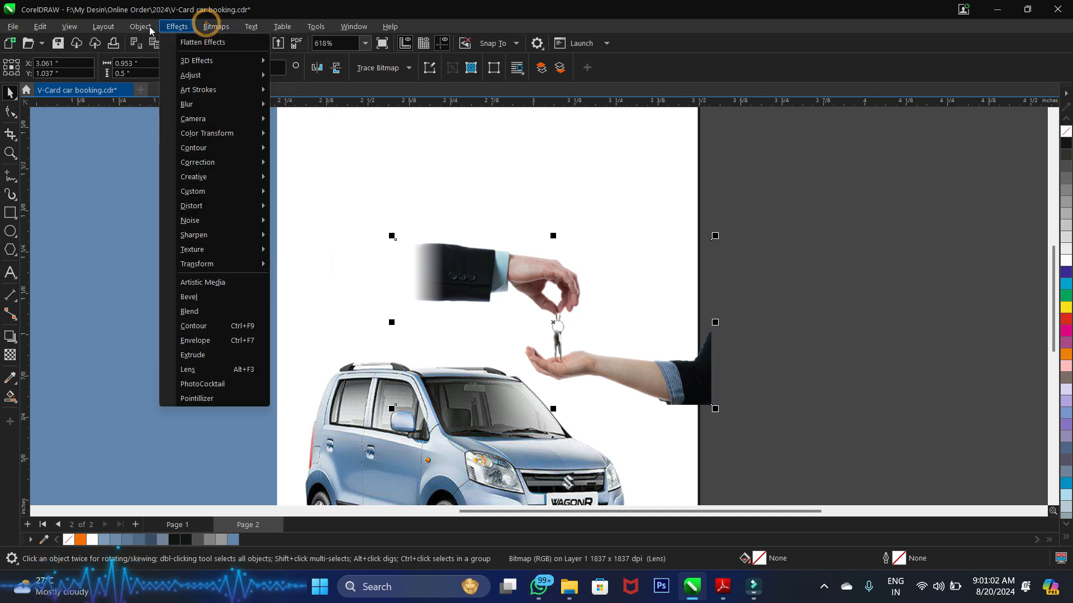
pyautogui.moveTo(216, 77)
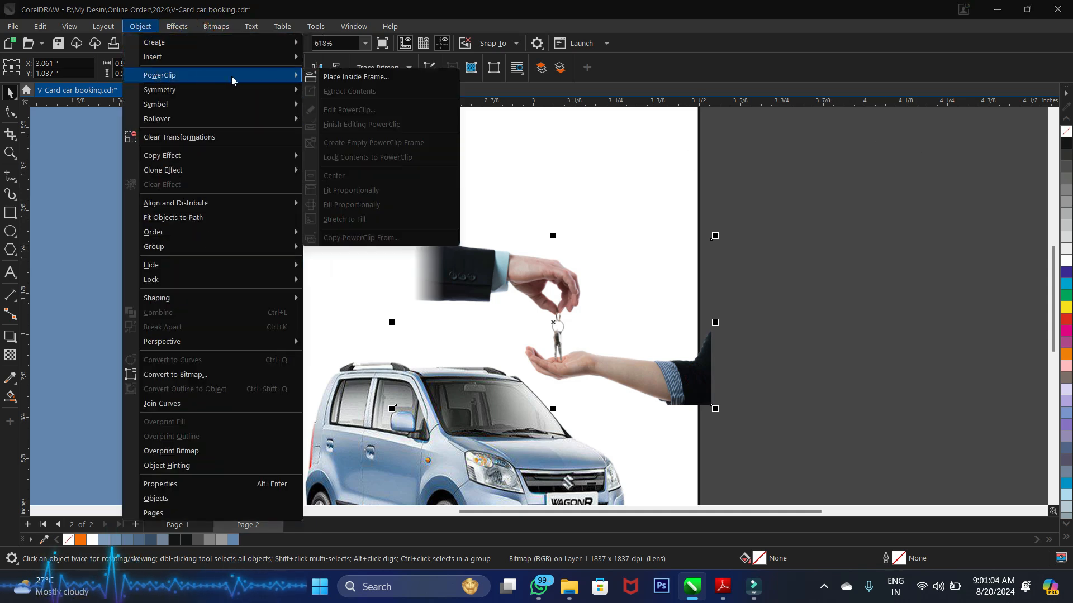
pyautogui.click(346, 77)
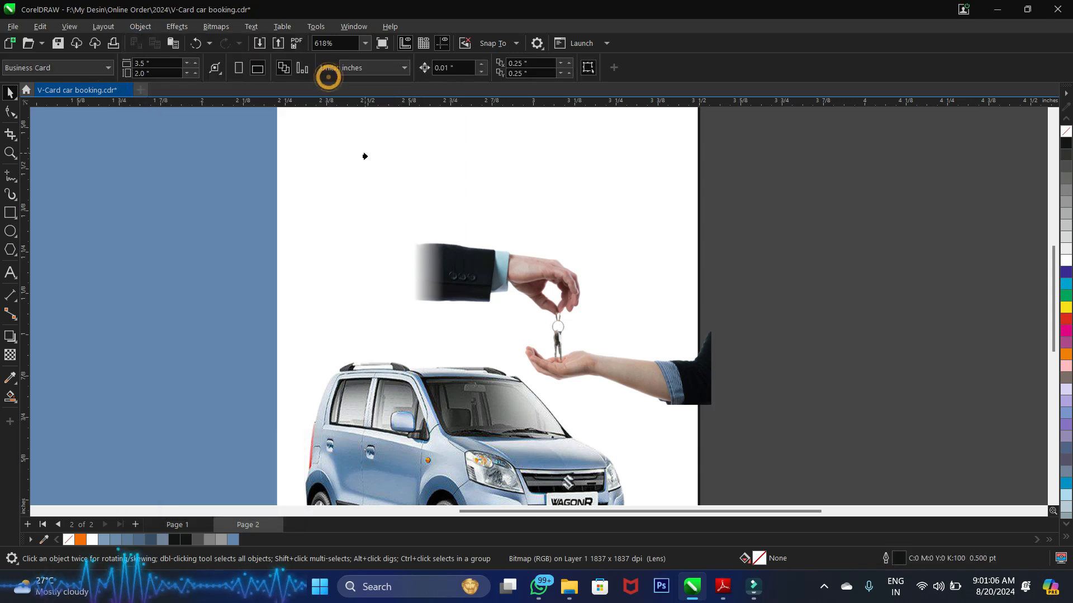
pyautogui.click(521, 141)
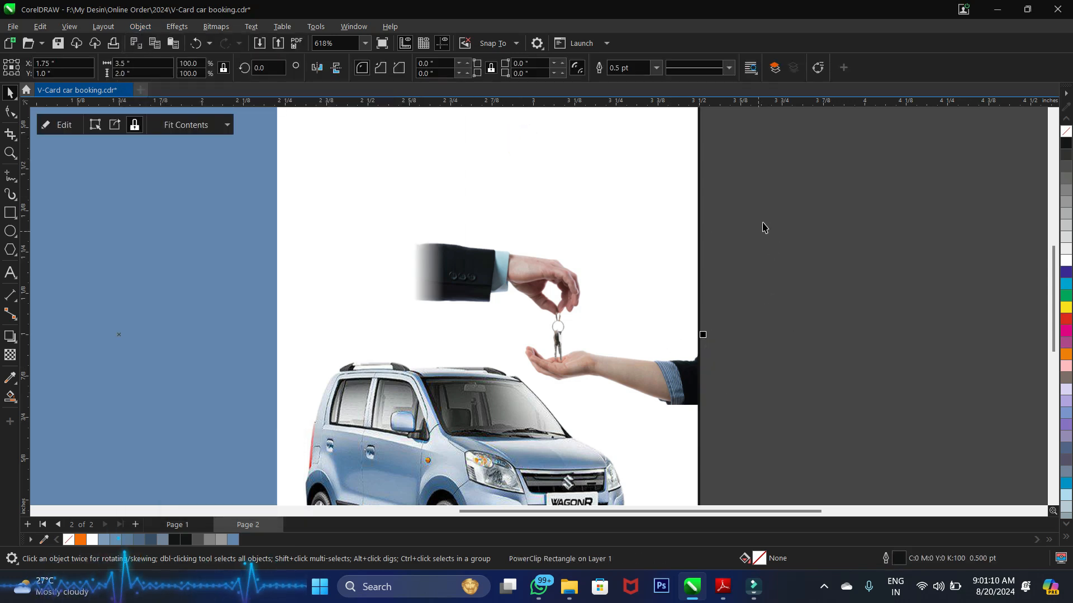
# Move the car image slightly upward beneath the key-handover image
pyautogui.scroll(-1, 764, 225)
pyautogui.click(643, 321)
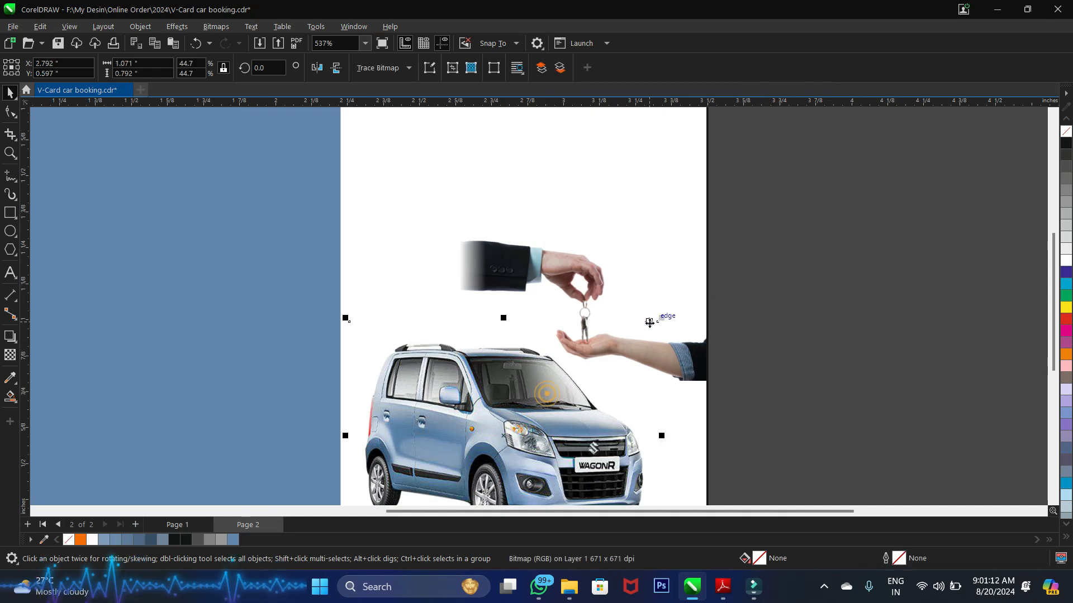
pyautogui.scroll(-1, 642, 321)
pyautogui.scroll(1, 583, 431)
pyautogui.scroll(1, 584, 431)
pyautogui.moveTo(584, 431)
pyautogui.mouseDown()
pyautogui.moveTo(593, 414)
pyautogui.moveTo(585, 414)
pyautogui.mouseUp()
pyautogui.click(844, 359)
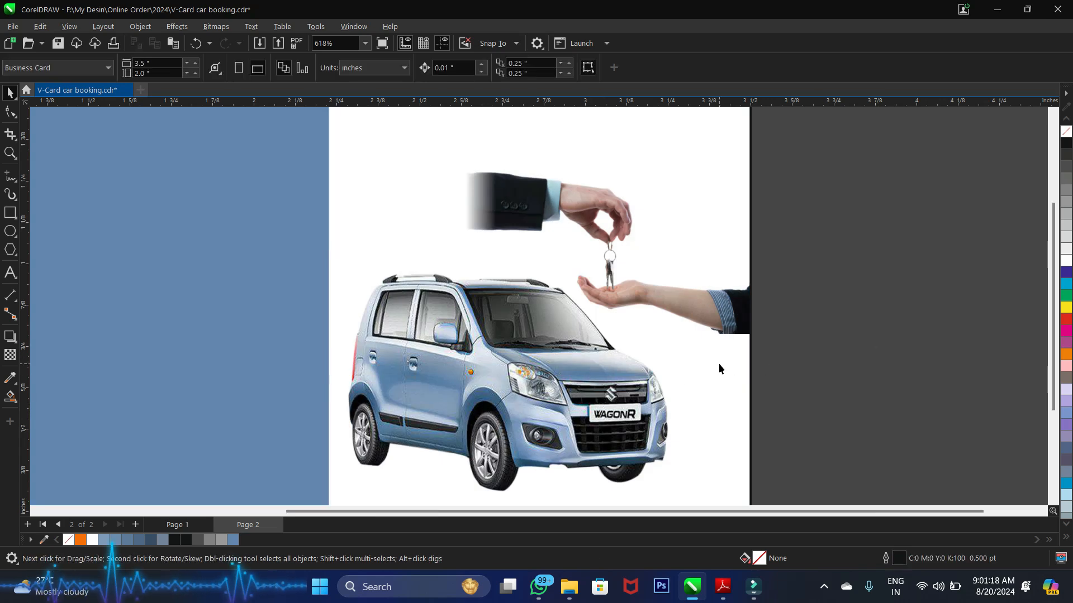
# Examine the crescent shape above the car on page 1, then return to page 2
pyautogui.press('F4')
pyautogui.click(167, 526)
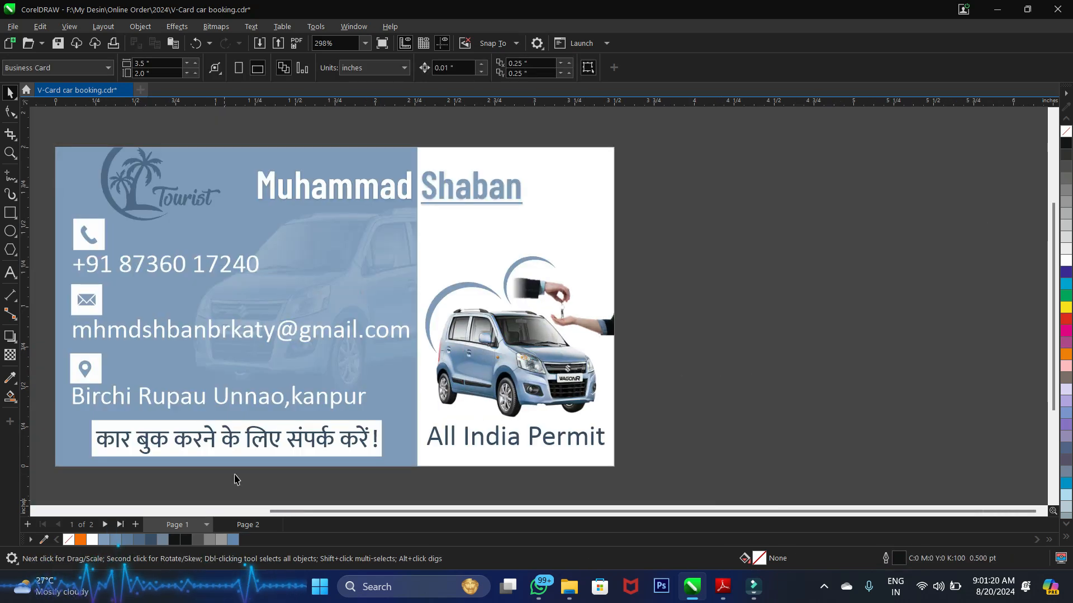
pyautogui.click(471, 286)
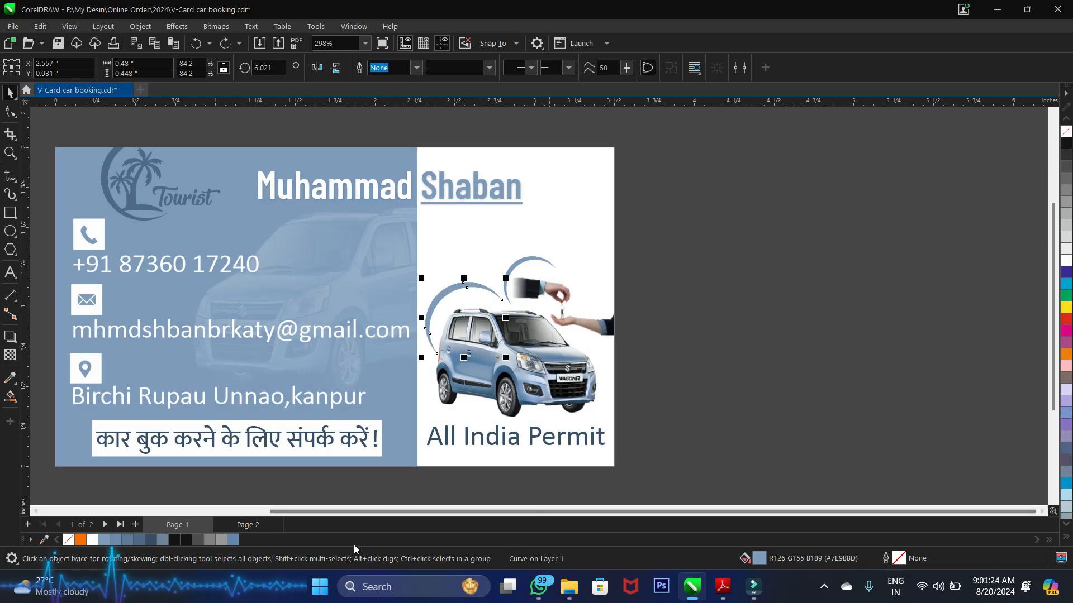
pyautogui.click(249, 525)
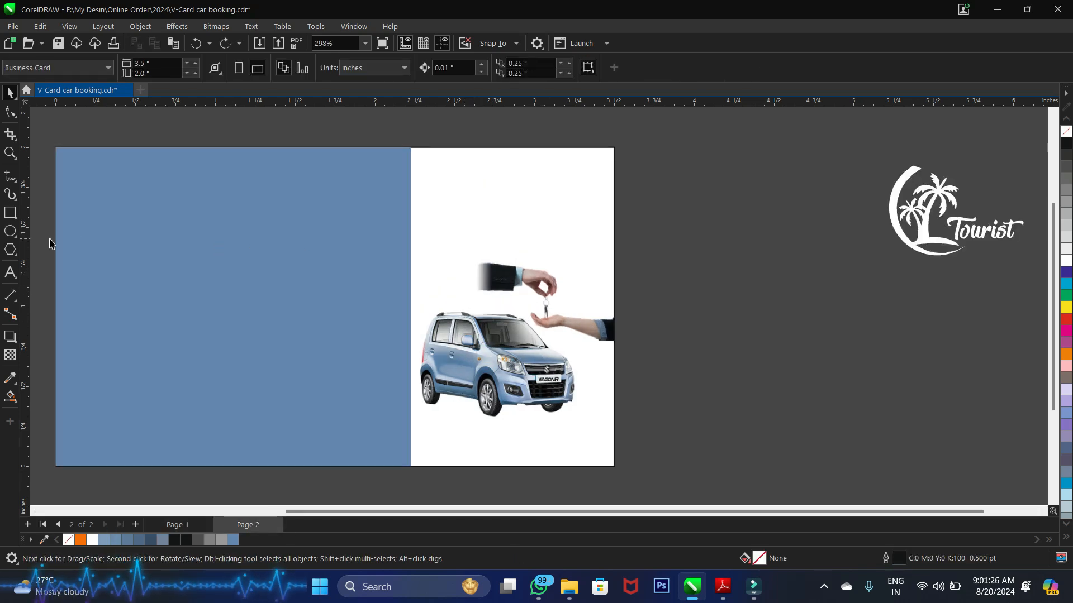
# Draw a circle about 0.7 in across beside the card and duplicate it slightly up and to the left
pyautogui.click(10, 231)
pyautogui.moveTo(411, 232); pyautogui.dragTo(482, 342)
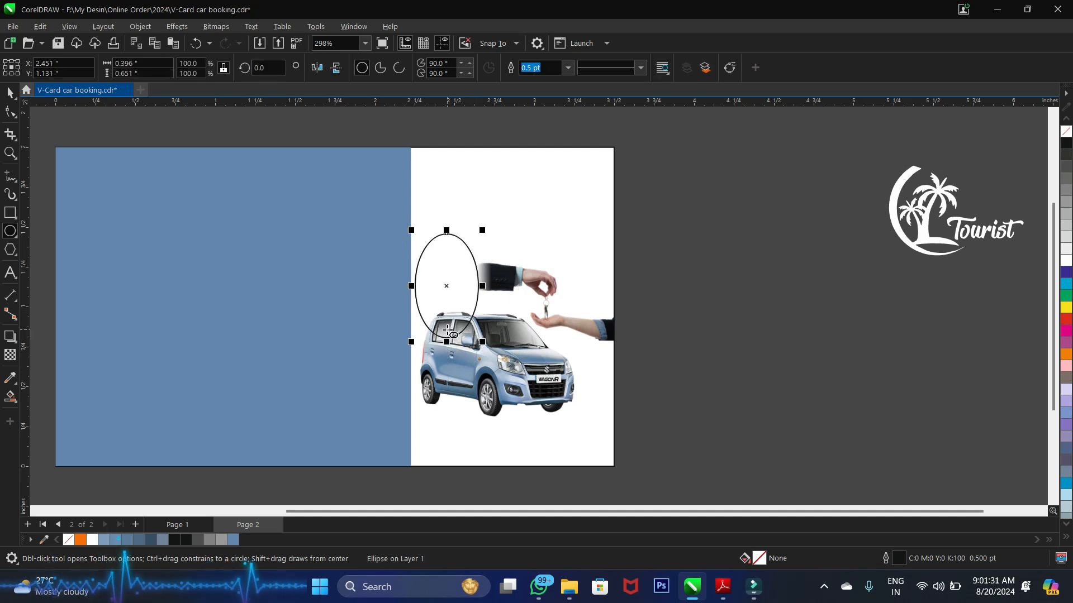
pyautogui.hotkey('ctrl', 'z')
pyautogui.moveTo(678, 208); pyautogui.dragTo(736, 319)
pyautogui.click(10, 92)
pyautogui.moveTo(734, 264); pyautogui.dragTo(727, 256)
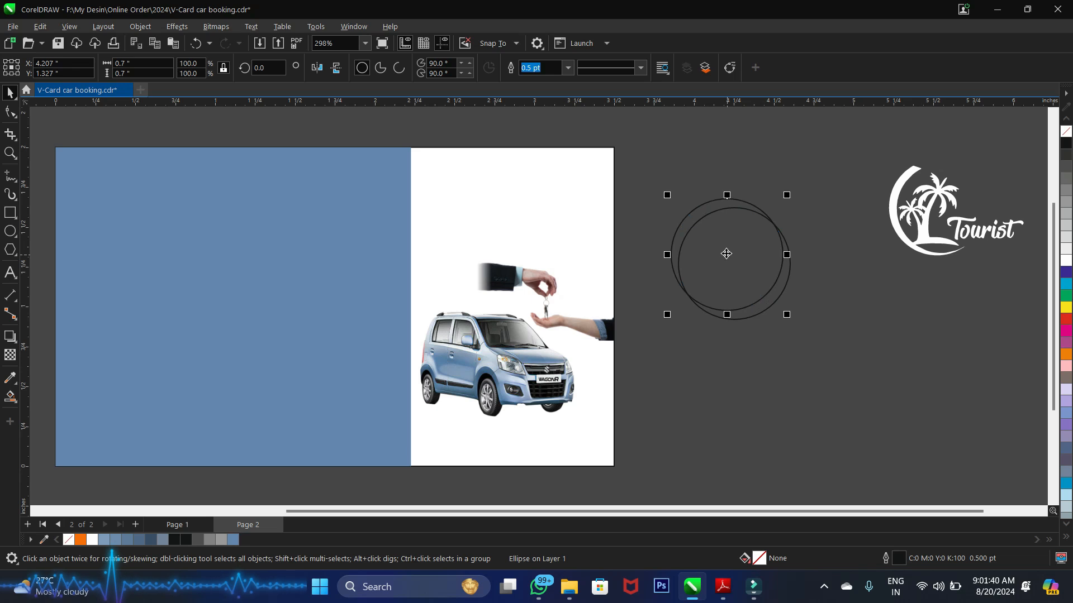
# Create a filled crescent from the upper-left region between the two overlapping circles using Smart Fill
pyautogui.click(655, 179)
pyautogui.moveTo(654, 179); pyautogui.dragTo(835, 354)
pyautogui.scroll(1, 824, 251)
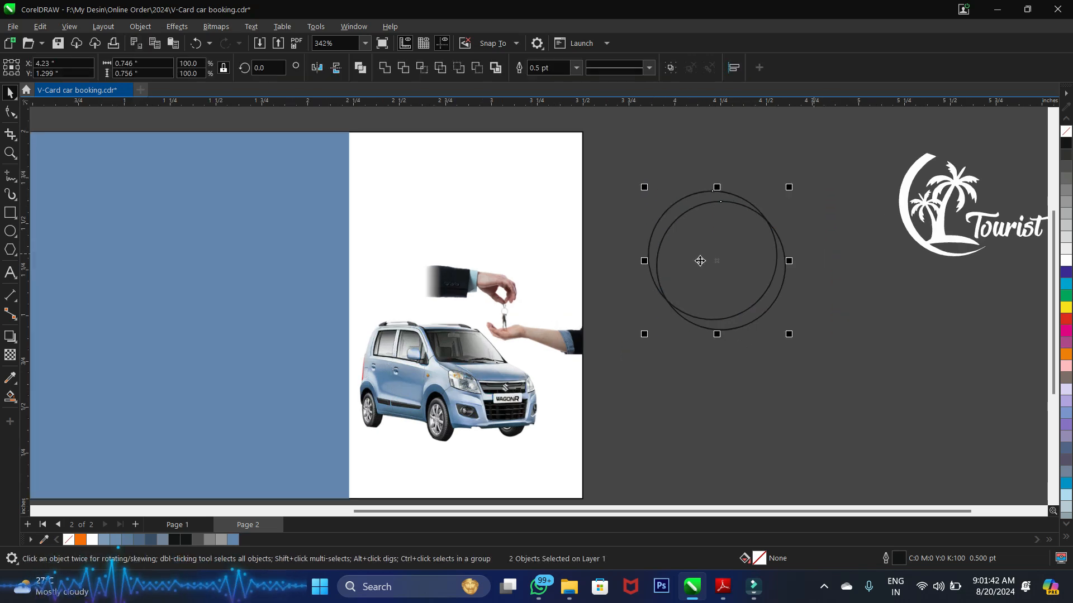
pyautogui.click(10, 396)
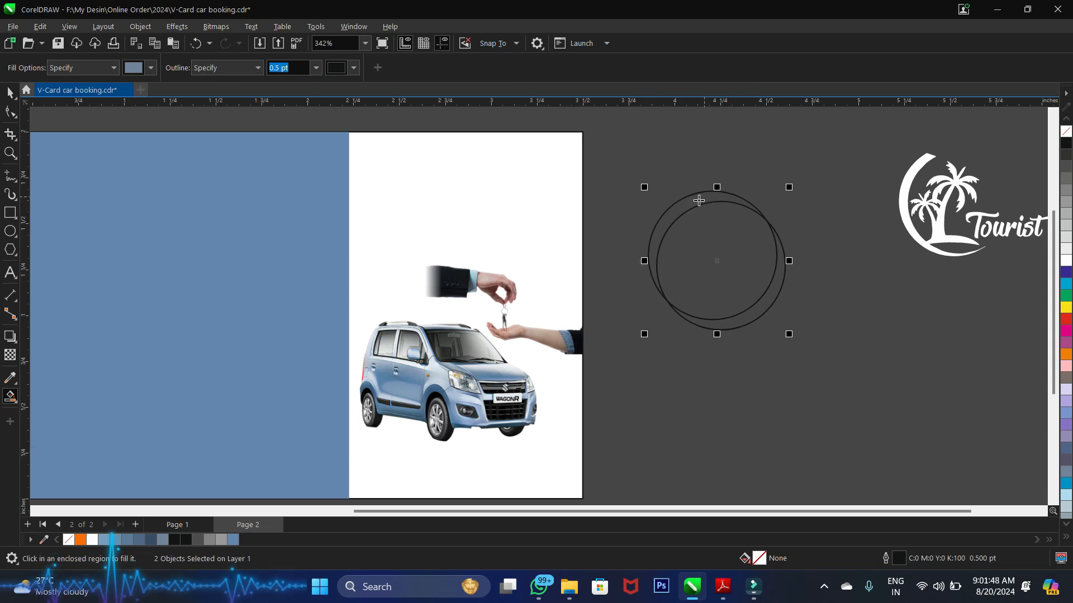
pyautogui.click(671, 215)
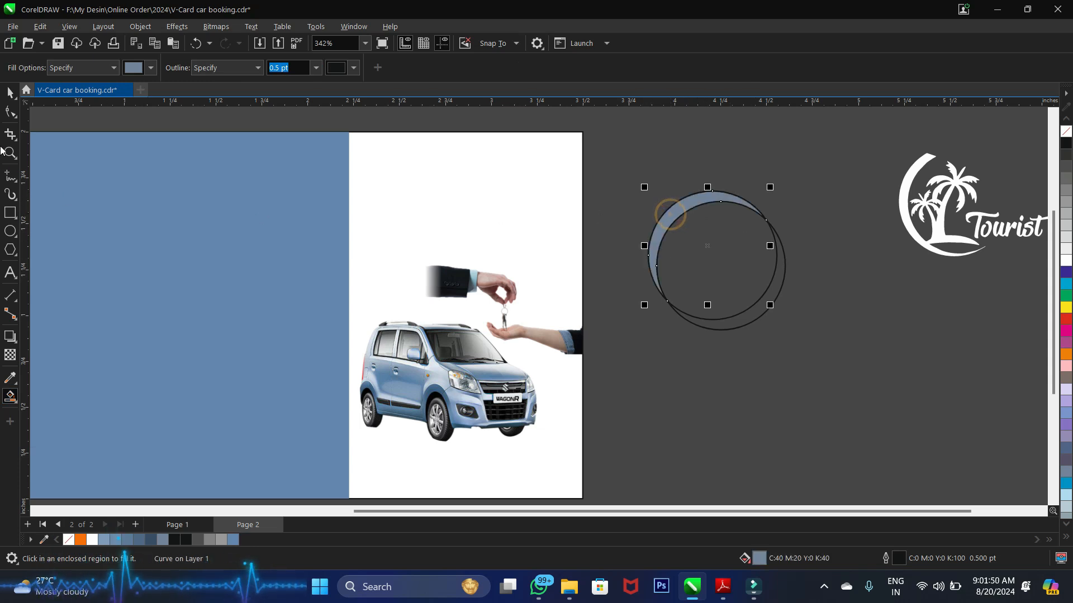
# Select the two overlapping circles and delete them, keeping only the crescent
pyautogui.click(10, 93)
pyautogui.click(809, 294)
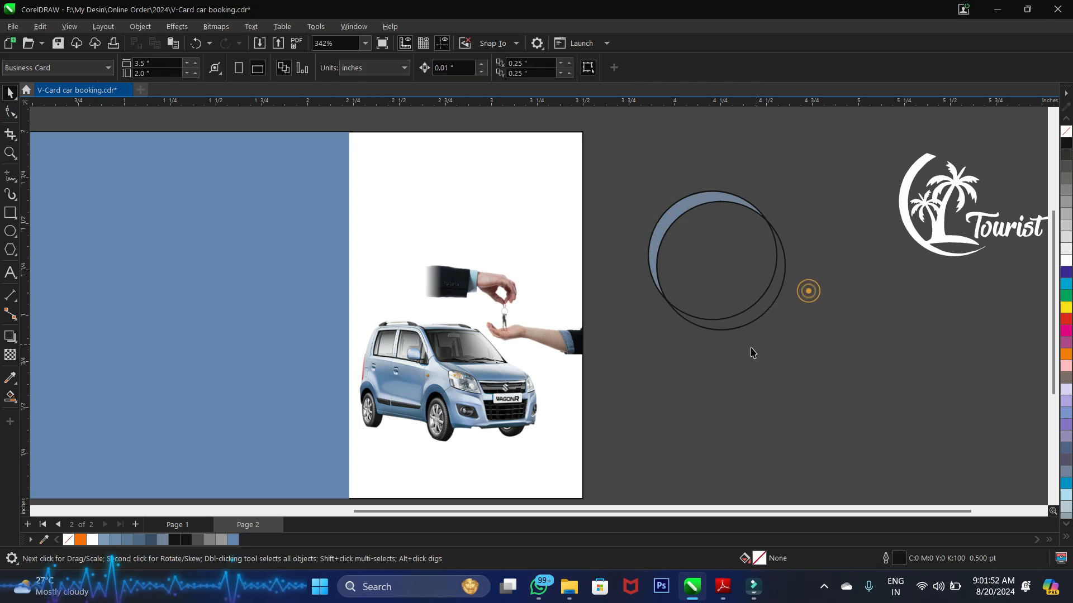
pyautogui.moveTo(732, 342); pyautogui.dragTo(741, 293)
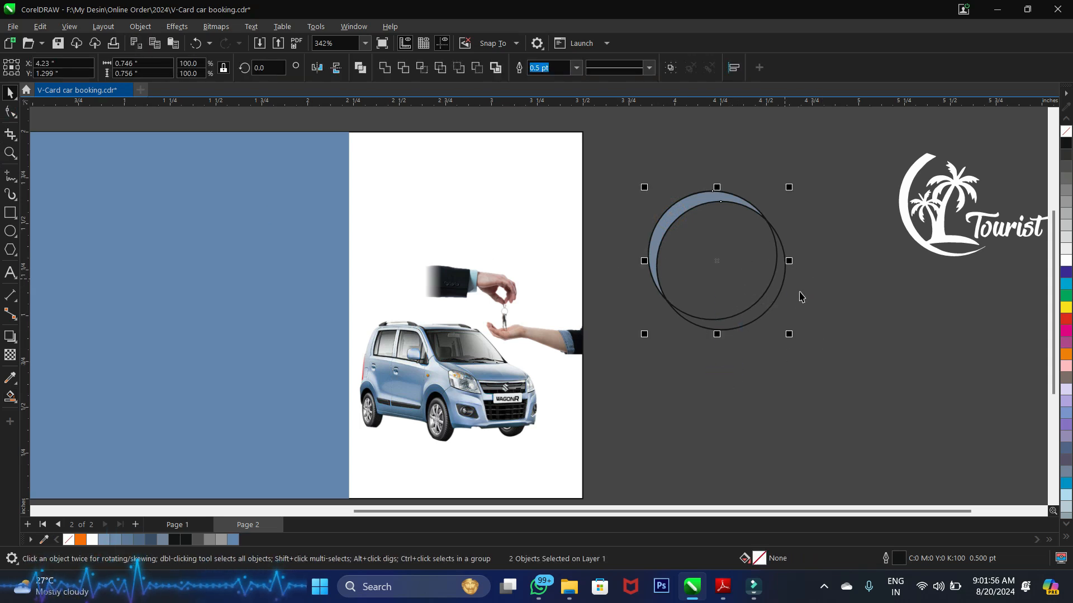
pyautogui.press('Delete')
# Remove the crescent's outline and fill it with the document's light blue #7E9BBD
pyautogui.moveTo(795, 160); pyautogui.dragTo(610, 335)
pyautogui.rightClick(1067, 133)
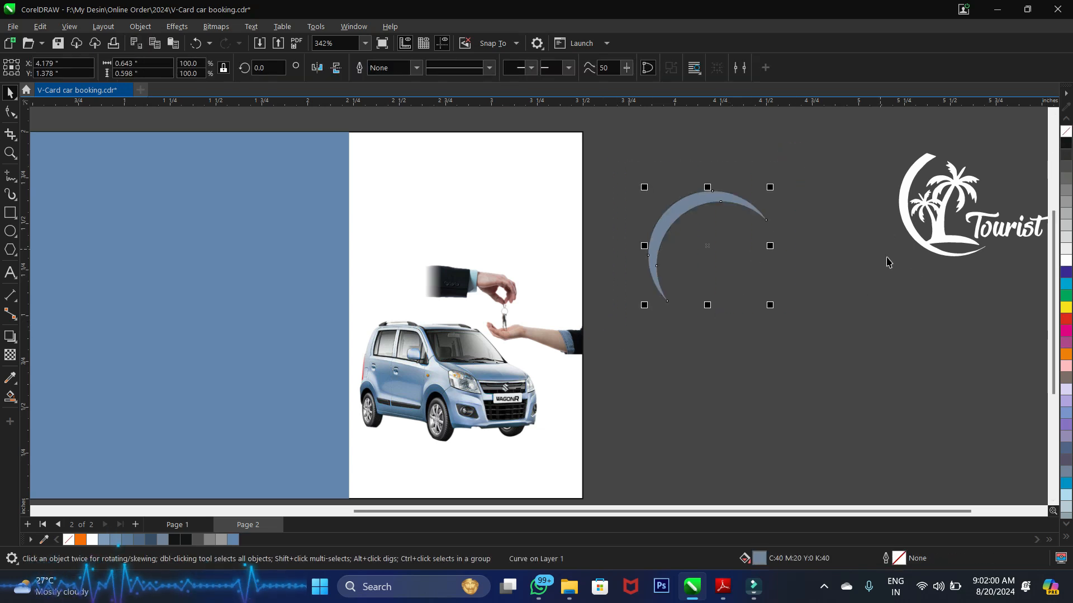
pyautogui.click(114, 541)
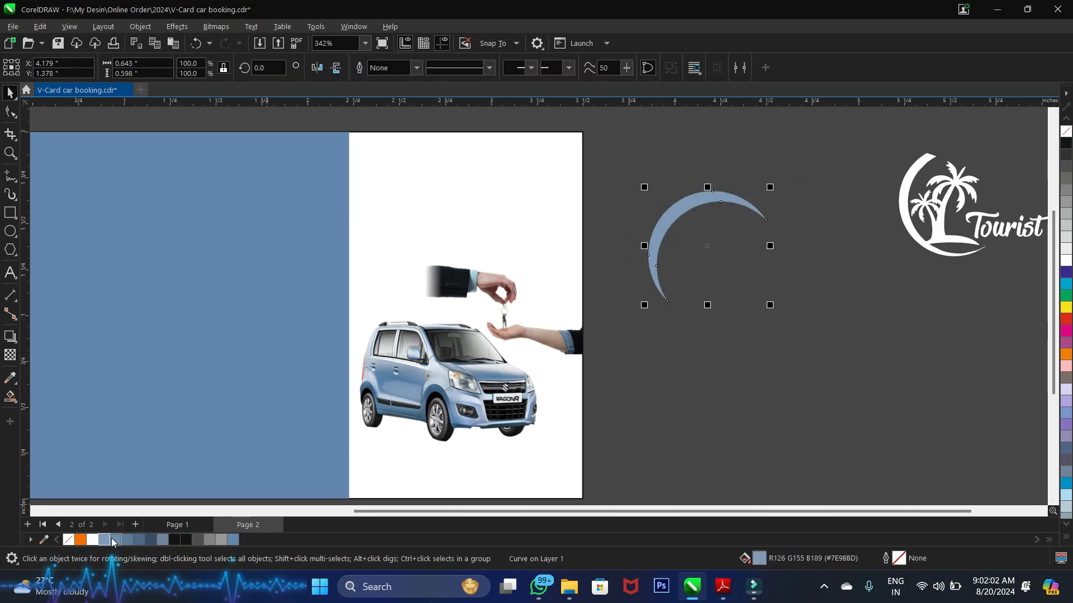
# Recolour the crescent to the panel's blue #6386B0, scale it to about 0.46 x 0.42 in, and place it around the car's upper rear corner
pyautogui.click(230, 541)
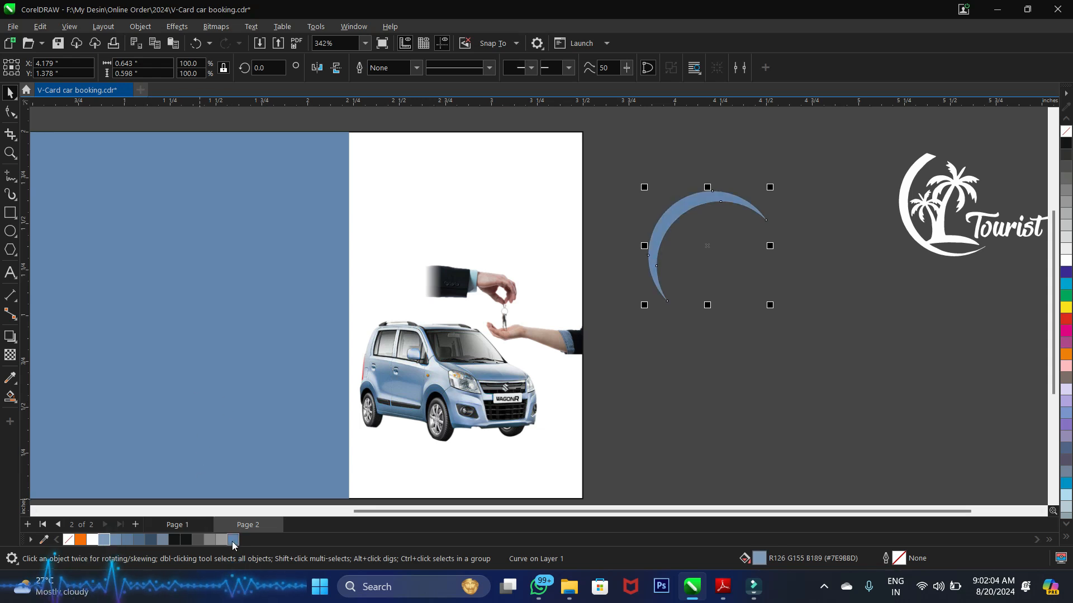
pyautogui.moveTo(707, 246); pyautogui.dragTo(407, 317)
pyautogui.moveTo(470, 375); pyautogui.dragTo(433, 341)
pyautogui.scroll(1, 369, 373)
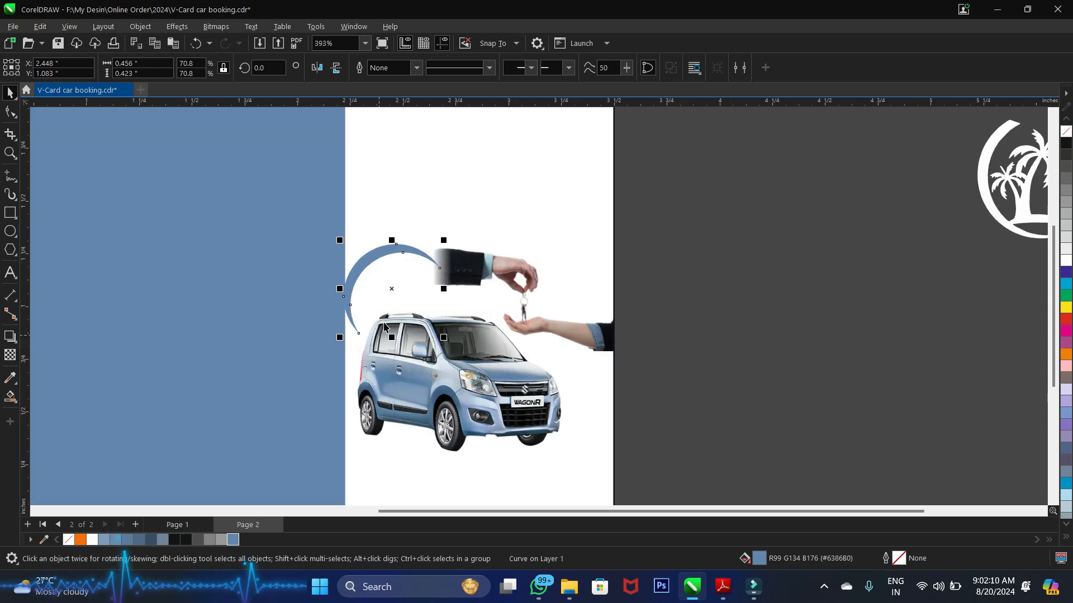
pyautogui.moveTo(392, 290); pyautogui.dragTo(391, 321)
# Narrow the blue panel to about 2.16 in wide and shift the crescent slightly left along the car's rear
pyautogui.click(318, 357)
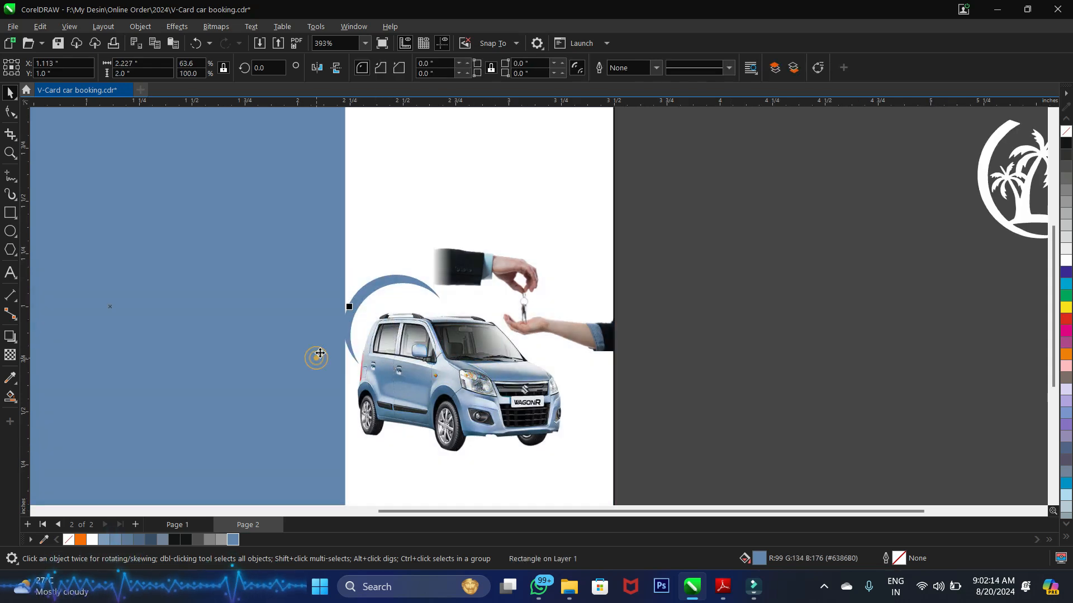
pyautogui.moveTo(351, 308)
pyautogui.mouseDown()
pyautogui.moveTo(331, 308)
pyautogui.moveTo(361, 310)
pyautogui.mouseUp()
pyautogui.click(360, 304)
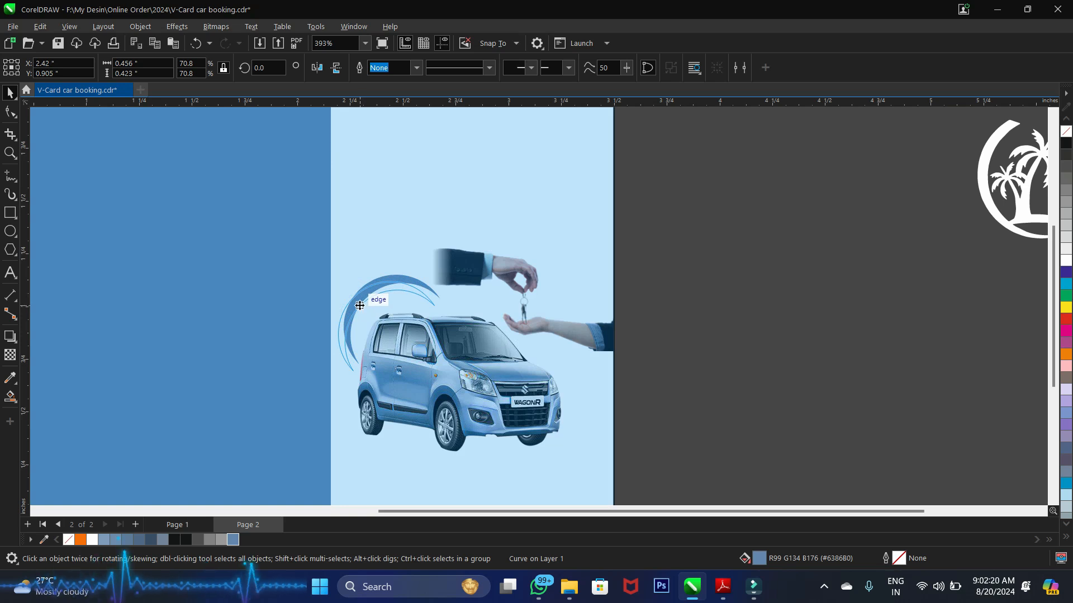
# Duplicate the crescent around the upper sleeve of the key-handover image and scale the copy to about 0.36 x 0.33 in
pyautogui.moveTo(362, 308); pyautogui.dragTo(435, 220)
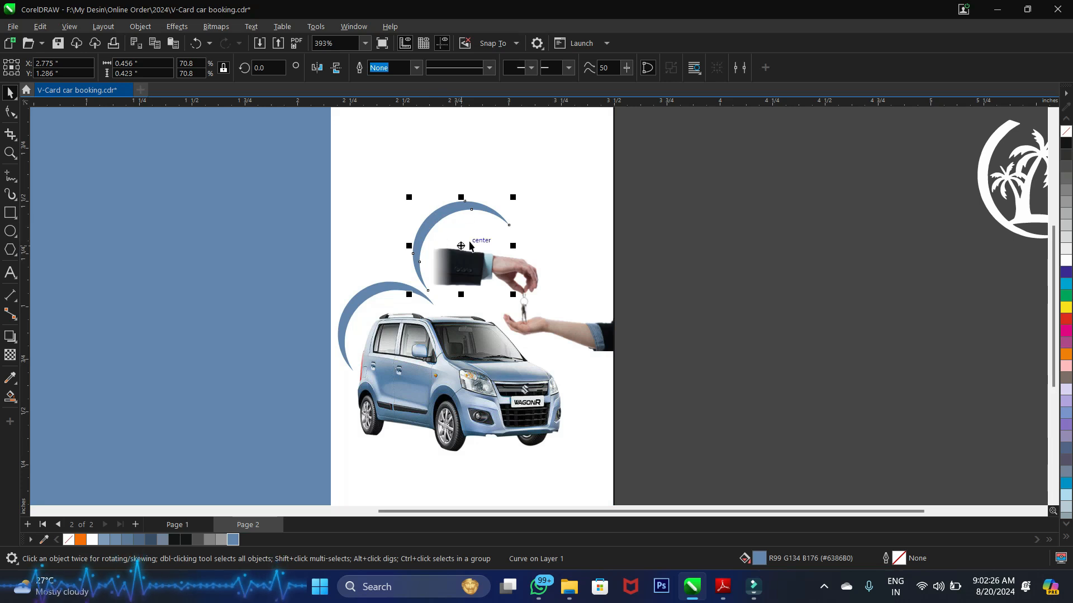
pyautogui.moveTo(512, 196); pyautogui.dragTo(490, 218)
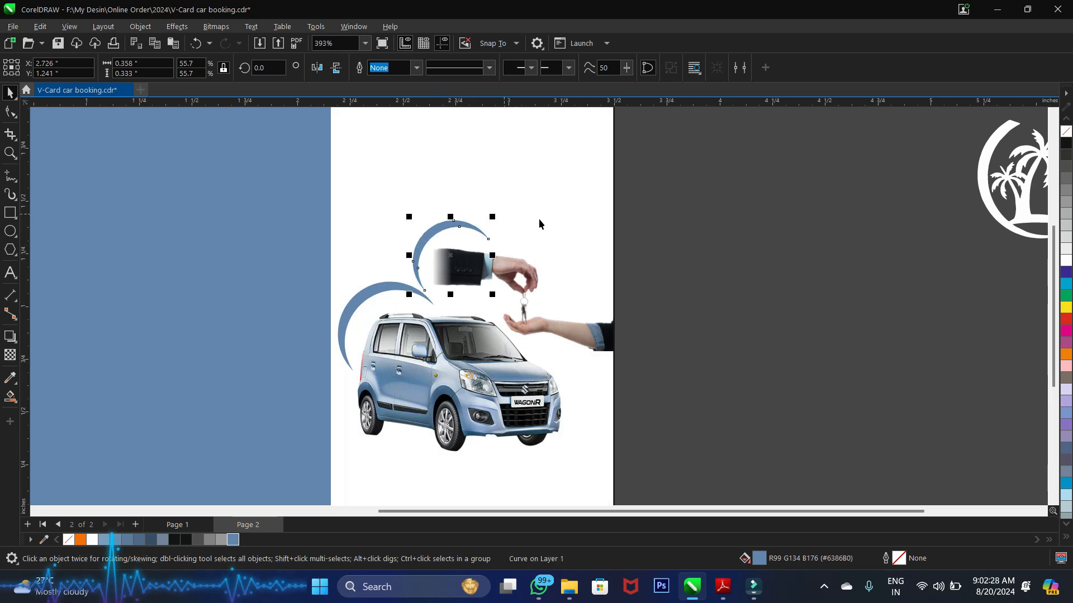
pyautogui.click(679, 235)
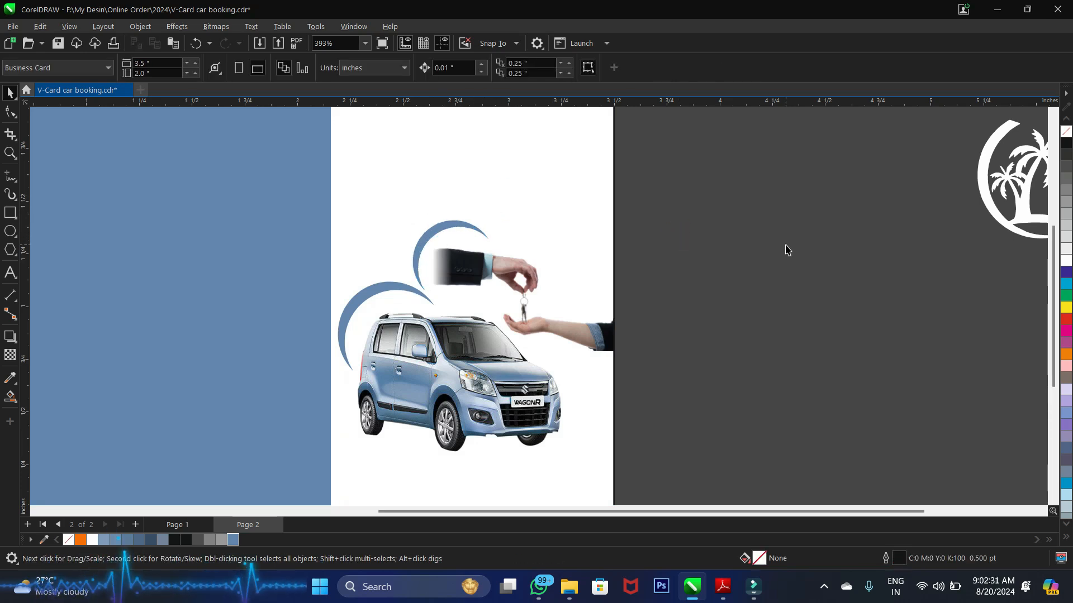
# Copy the contact rows, Hindi booking line and full name from page 1 to page 2, placing them left of the card
pyautogui.scroll(-1, 786, 250)
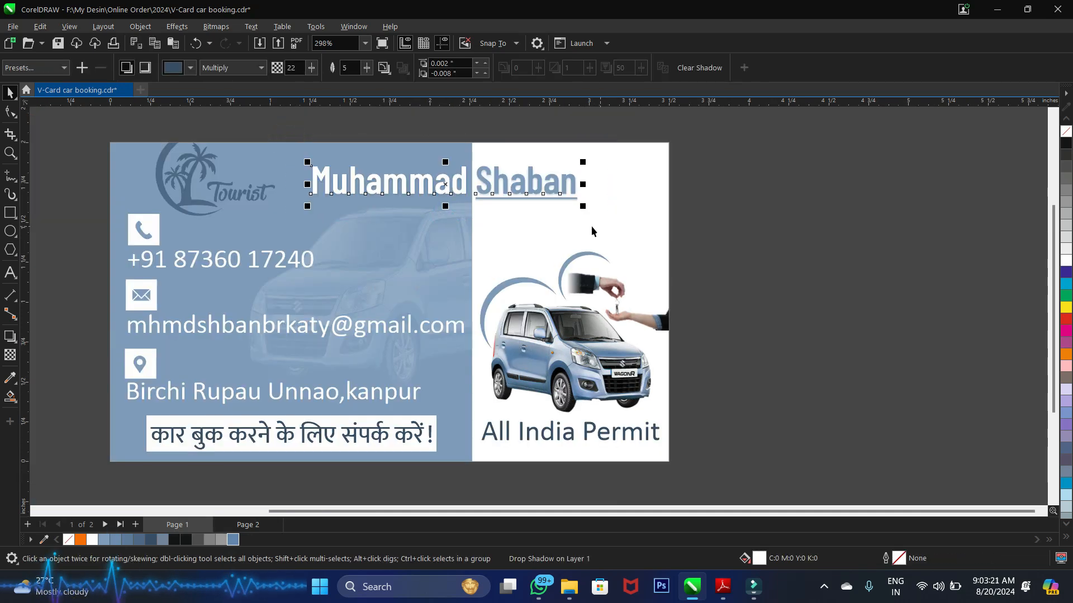
pyautogui.moveTo(94, 210); pyautogui.dragTo(468, 477)
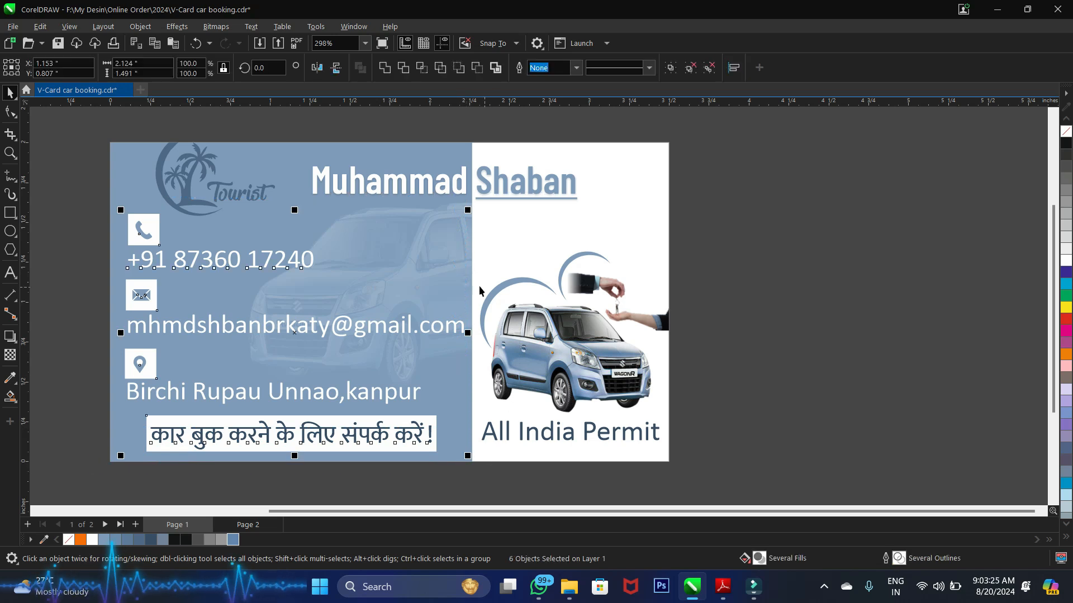
pyautogui.keyDown('shift'); pyautogui.click(507, 188); pyautogui.keyUp('shift')
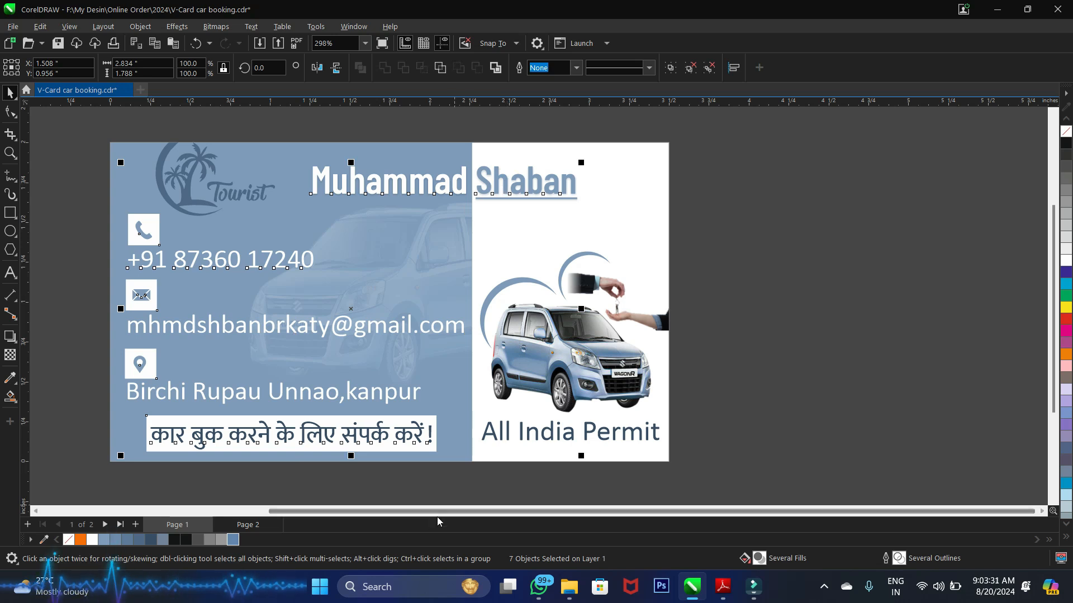
pyautogui.click(252, 525)
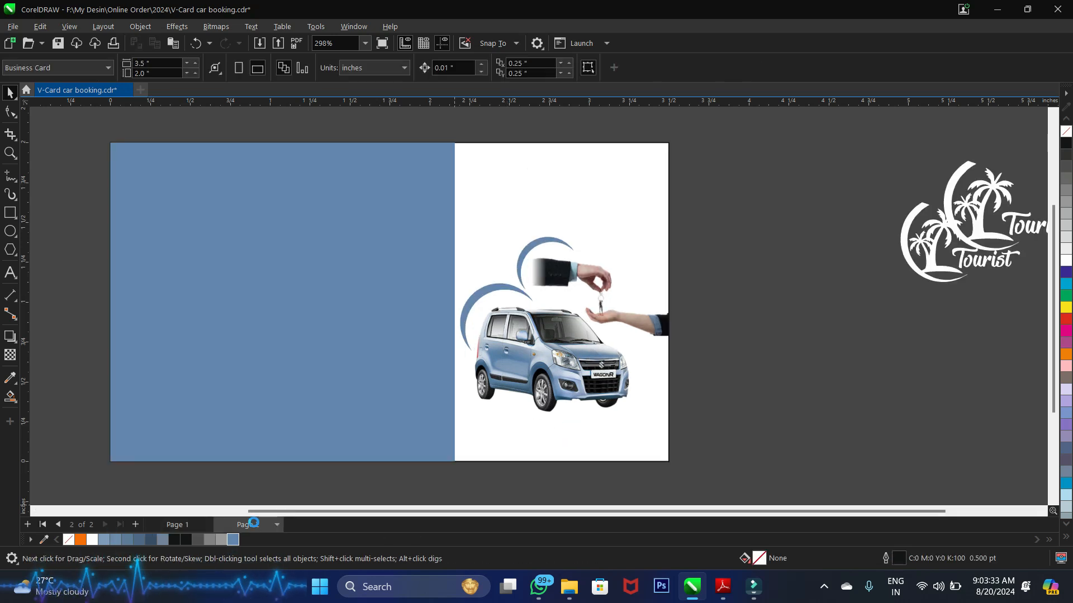
pyautogui.scroll(-3, 446, 254)
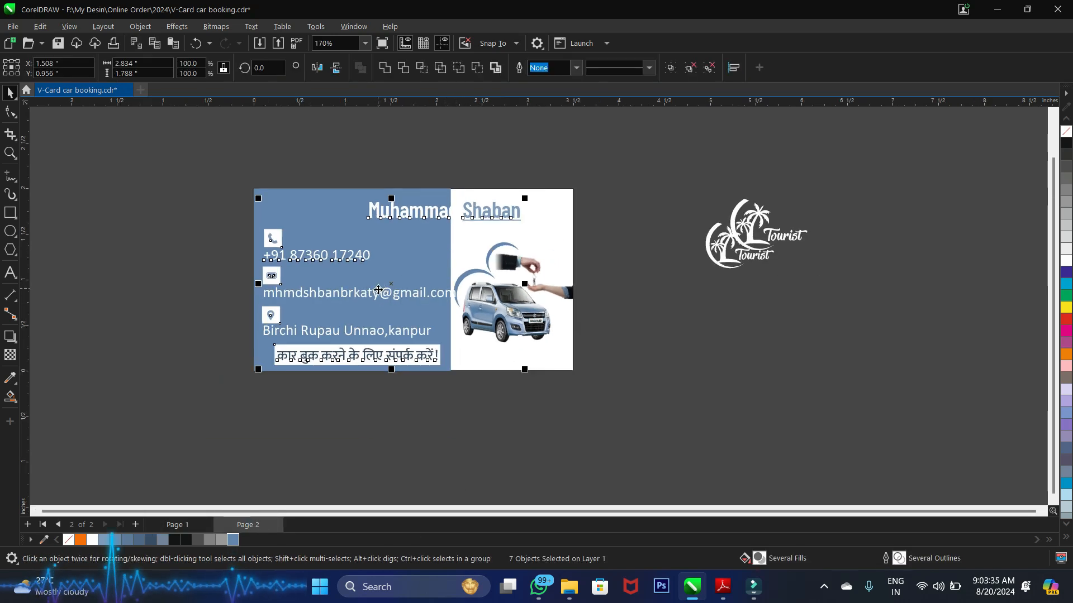
pyautogui.moveTo(393, 285); pyautogui.dragTo(86, 271)
pyautogui.click(210, 129)
pyautogui.scroll(2, 171, 202)
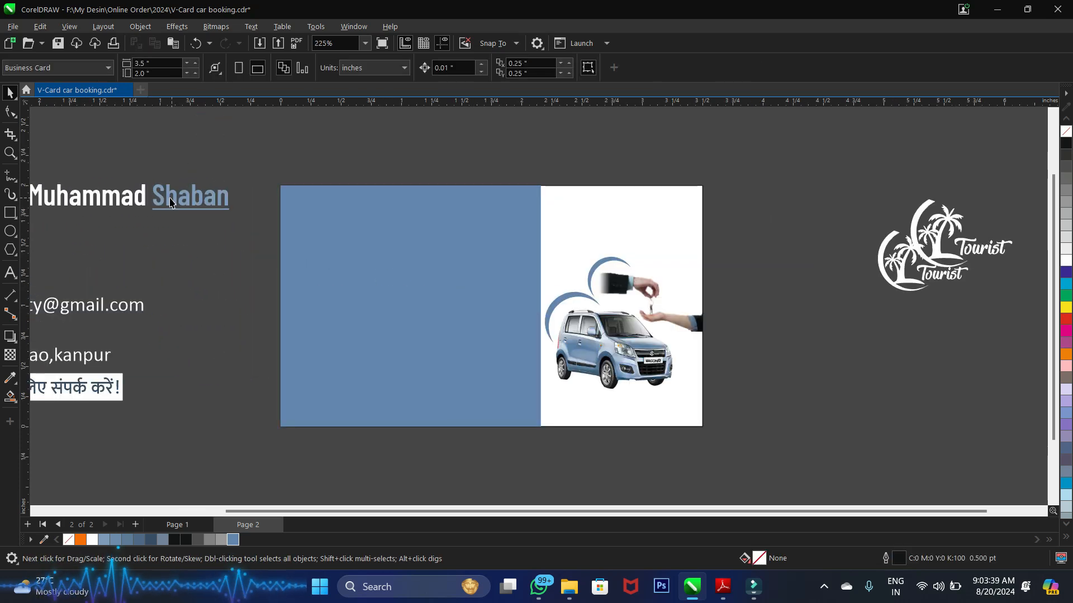
# Fill the whole name text with white and remove its underline
pyautogui.click(168, 199)
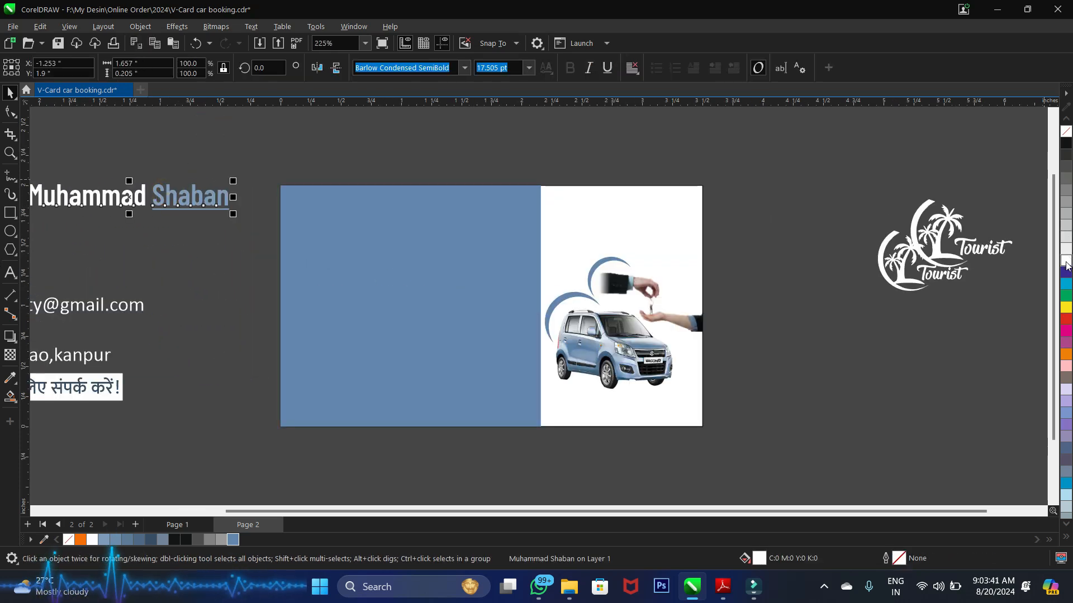
pyautogui.scroll(2, 164, 198)
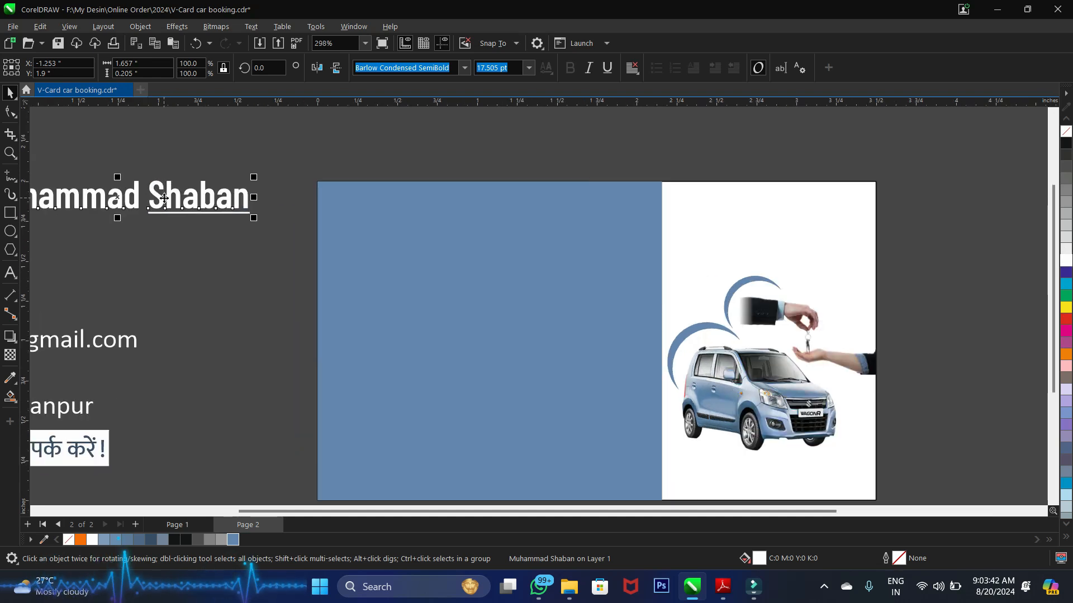
pyautogui.click(603, 69)
pyautogui.click(603, 69)
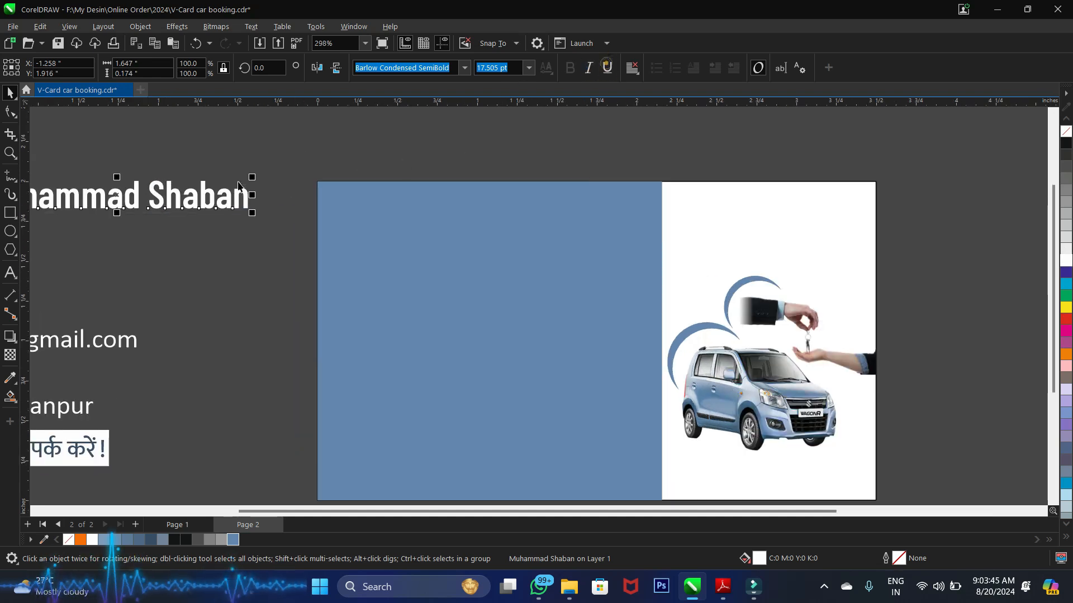
# Move the name onto the upper card so its two words straddle the boundary between the blue panel and white area
pyautogui.moveTo(202, 192); pyautogui.dragTo(572, 149)
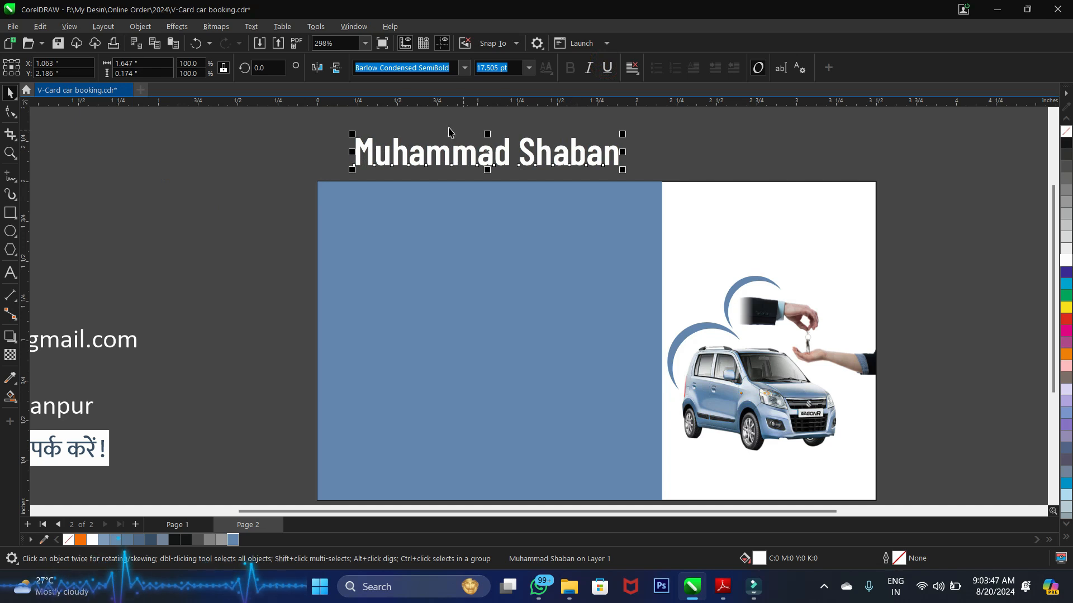
pyautogui.click(464, 67)
pyautogui.click(464, 67)
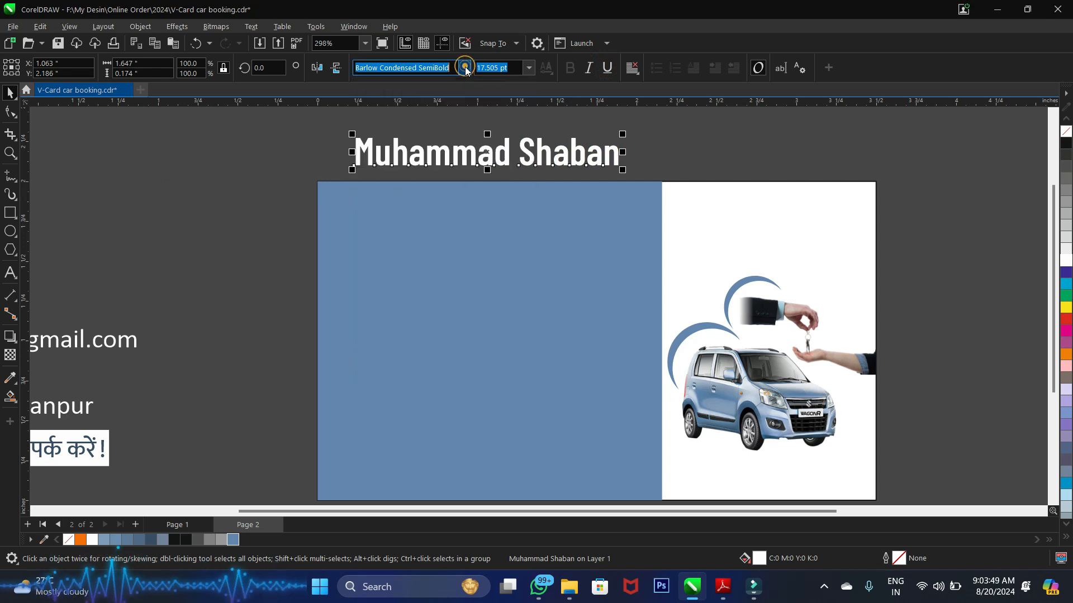
pyautogui.moveTo(488, 150); pyautogui.dragTo(637, 226)
pyautogui.click(698, 234)
# Recolour only the surname in the name text to the panel's blue #6386B0
pyautogui.press('F8')
pyautogui.moveTo(767, 224); pyautogui.dragTo(669, 222)
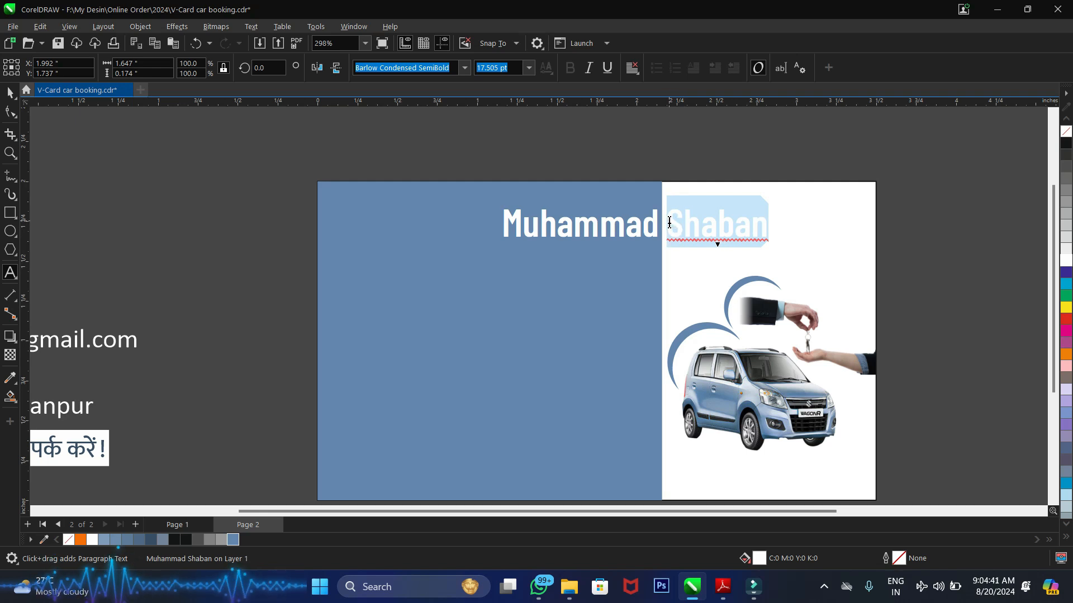
pyautogui.click(234, 539)
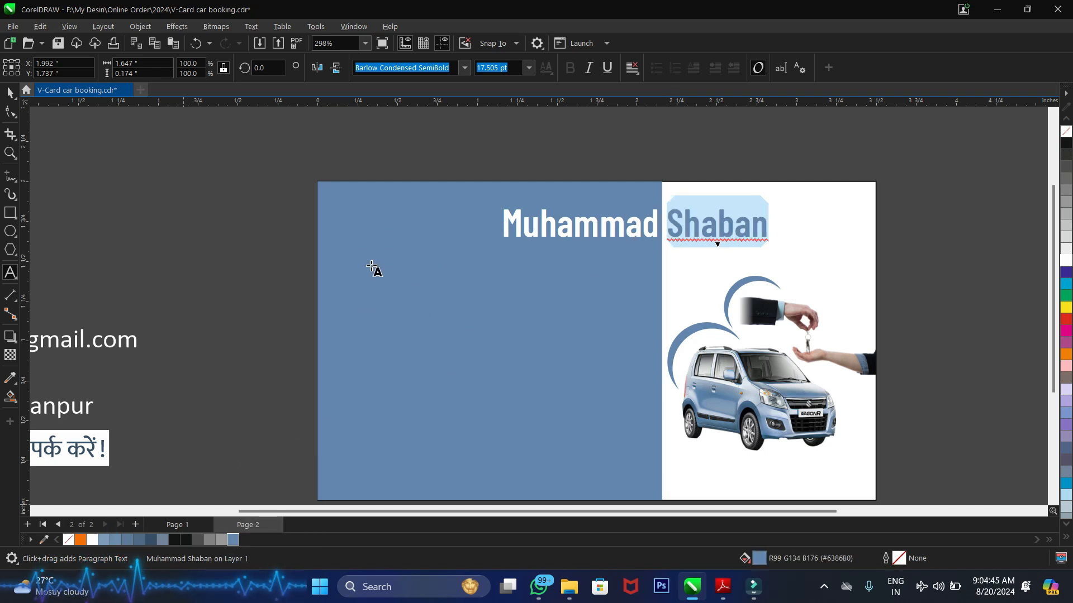
pyautogui.click(10, 95)
pyautogui.click(175, 187)
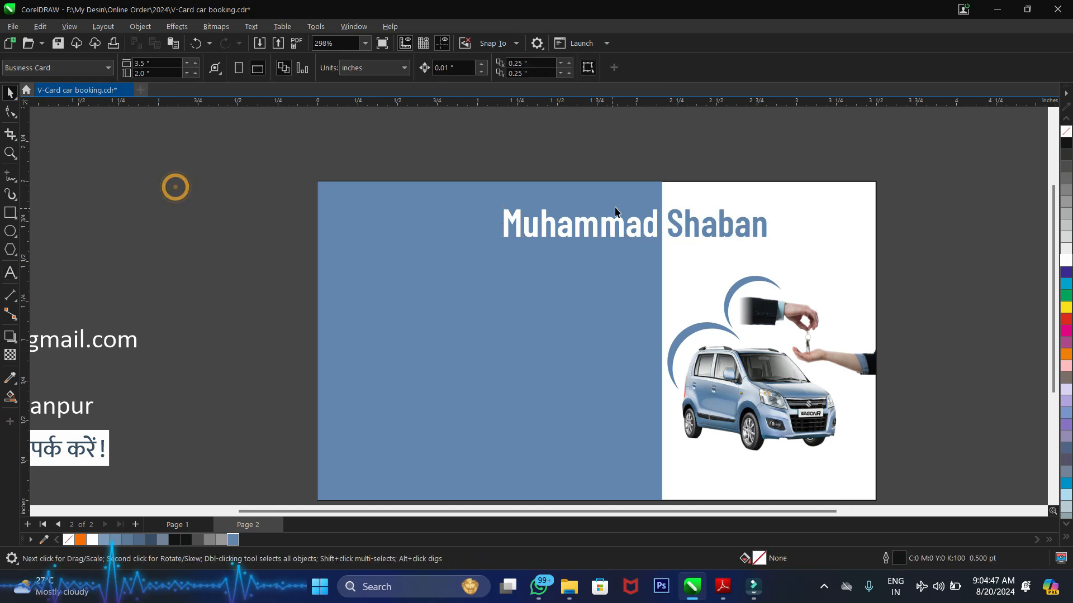
# Underline only the surname in the name text
pyautogui.click(679, 227)
pyautogui.doubleClick(680, 227)
pyautogui.moveTo(767, 226); pyautogui.dragTo(673, 226)
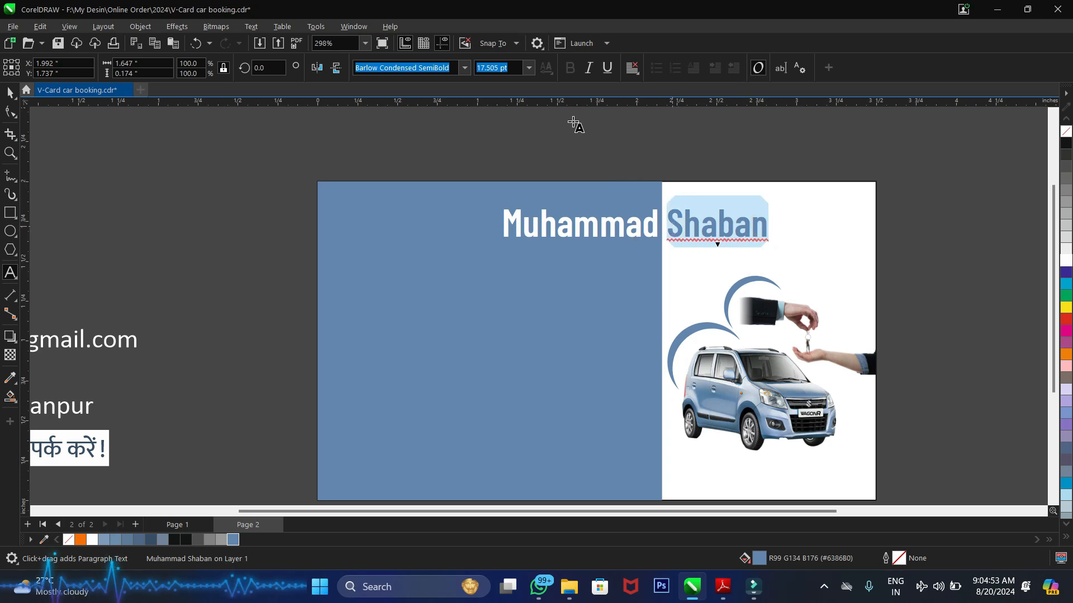
pyautogui.click(607, 70)
pyautogui.press('Escape')
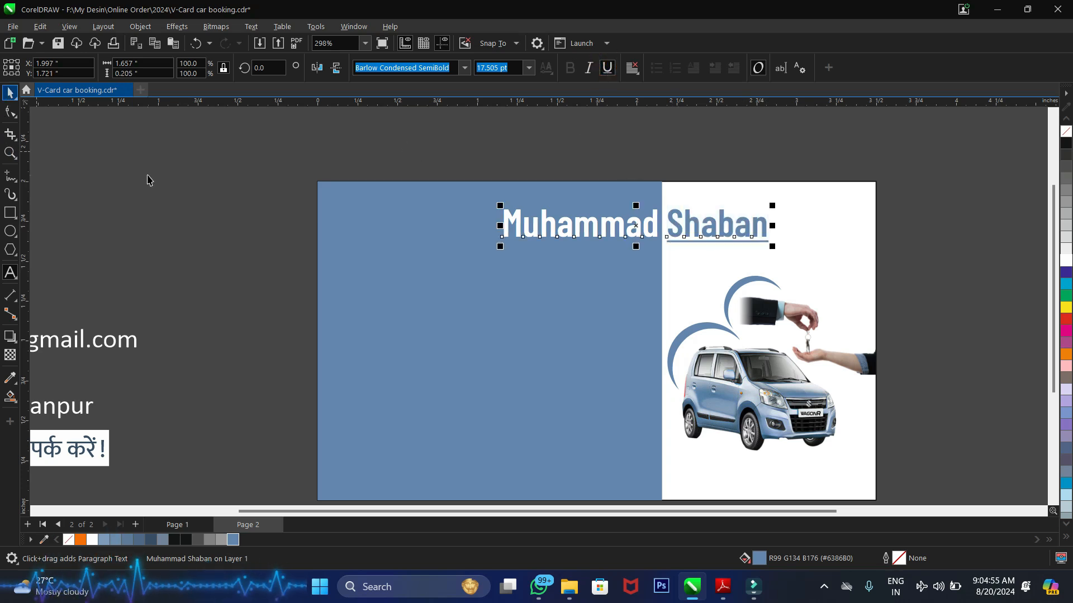
pyautogui.click(148, 175)
pyautogui.scroll(-1, 553, 251)
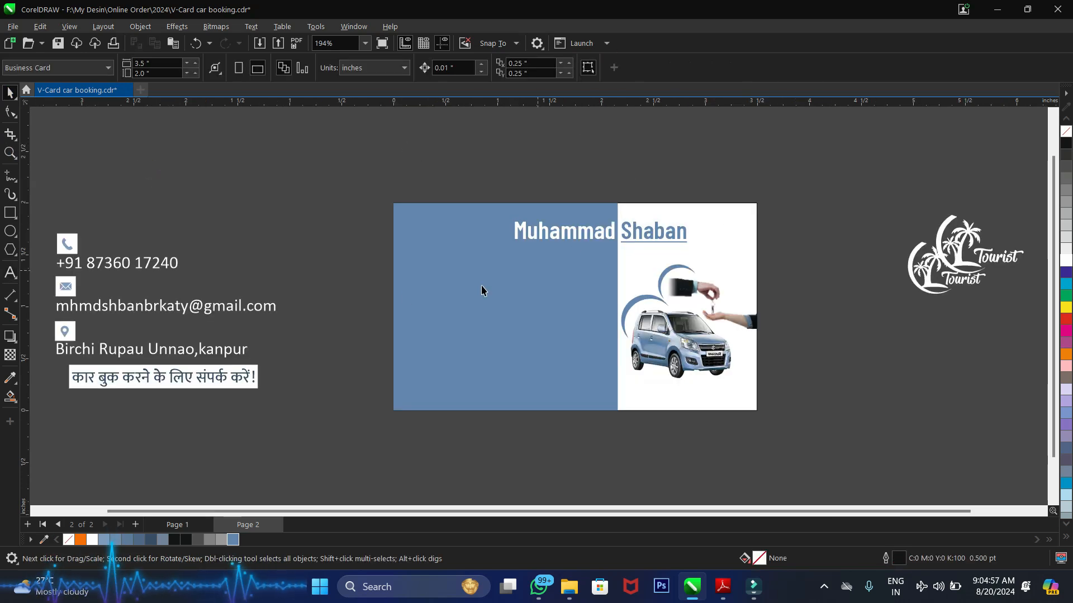
pyautogui.moveTo(75, 249); pyautogui.dragTo(279, 213)
pyautogui.click(227, 196)
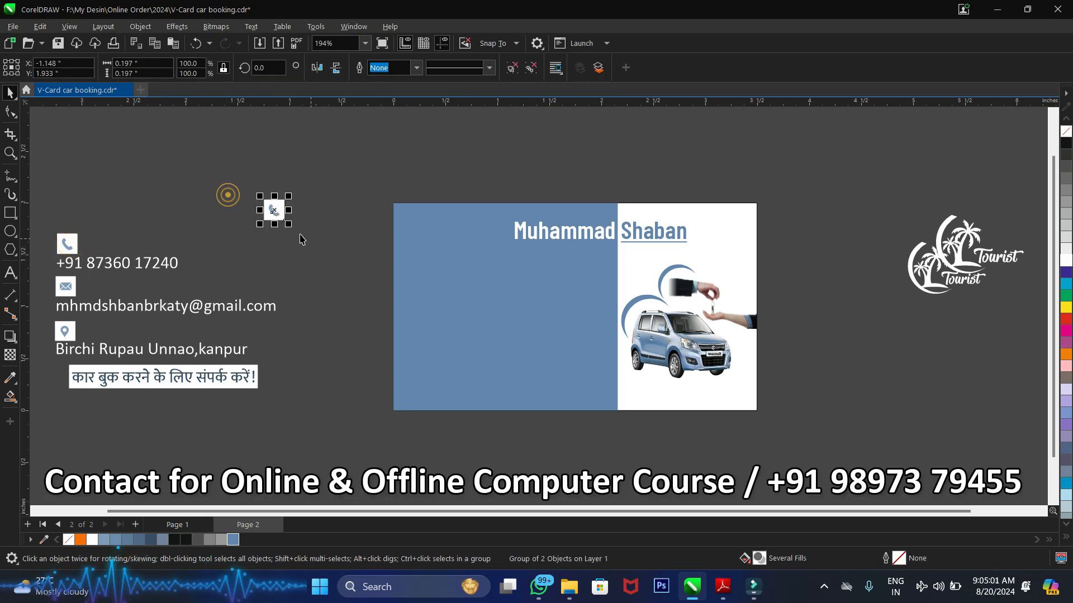
pyautogui.moveTo(289, 224); pyautogui.dragTo(341, 277)
pyautogui.scroll(3, 311, 265)
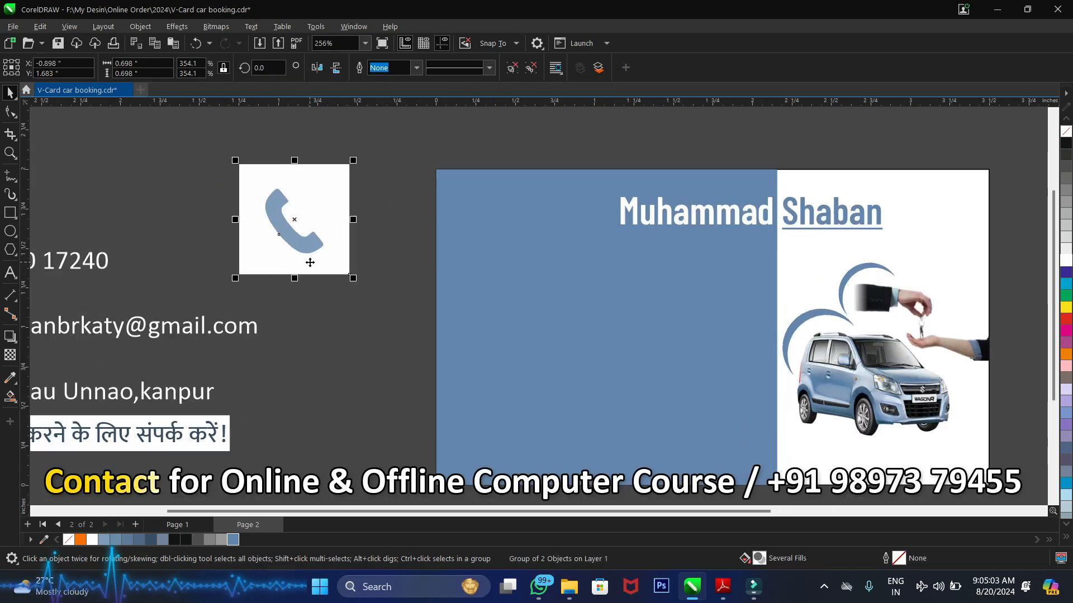
pyautogui.scroll(-2, 310, 263)
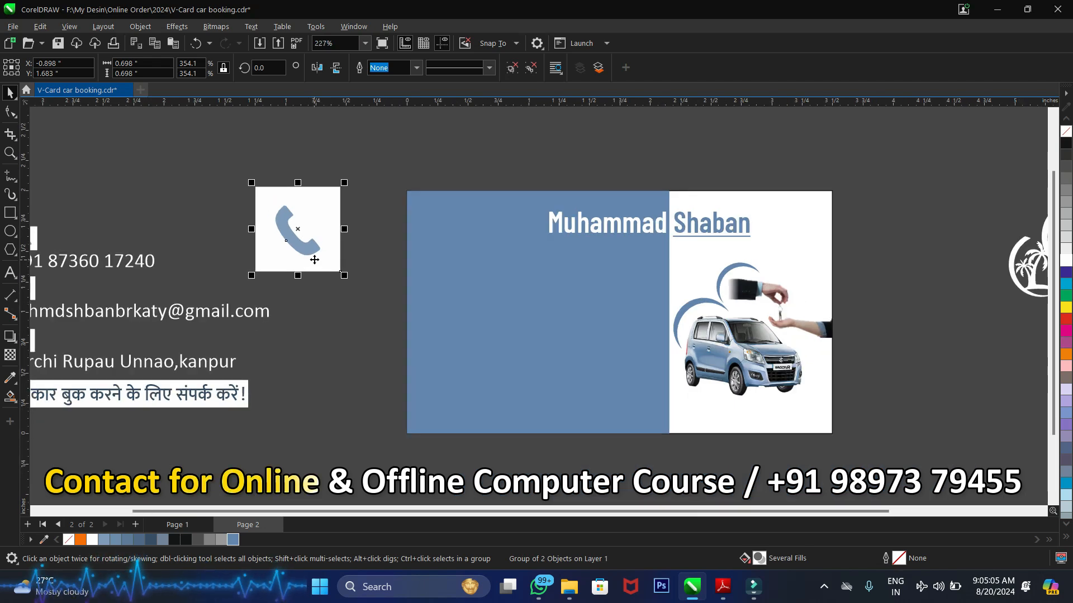
pyautogui.click(314, 260)
pyautogui.press('Delete')
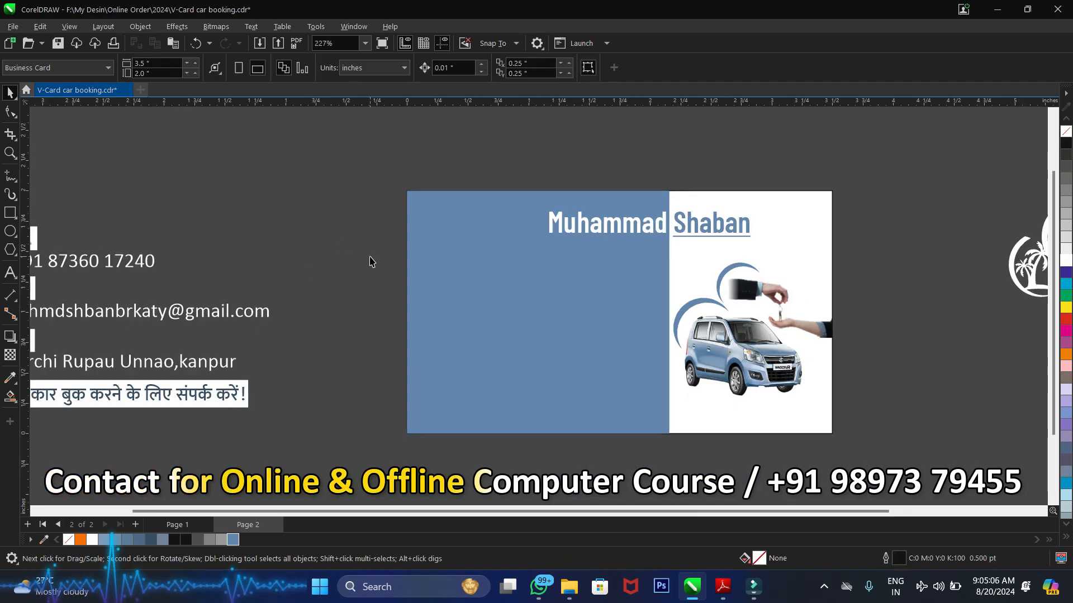
# Move the phone, e-mail and address rows with their icons onto the blue panel below the name, close to the card's left edge
pyautogui.scroll(-1, 343, 271)
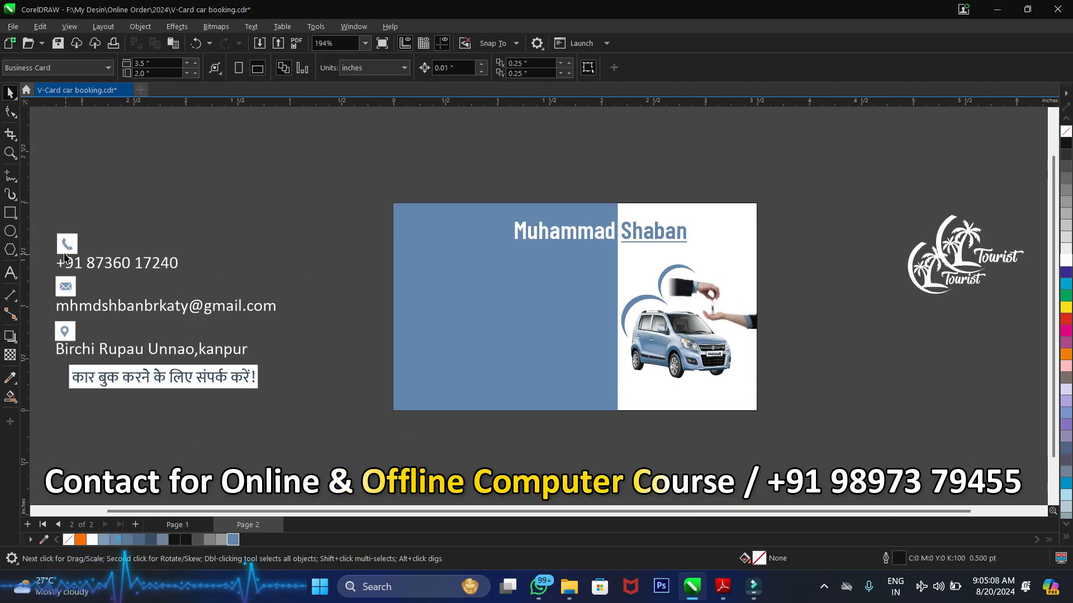
pyautogui.moveTo(45, 225); pyautogui.dragTo(284, 373)
pyautogui.moveTo(169, 298); pyautogui.dragTo(508, 302)
pyautogui.scroll(1, 517, 348)
pyautogui.press('Left')
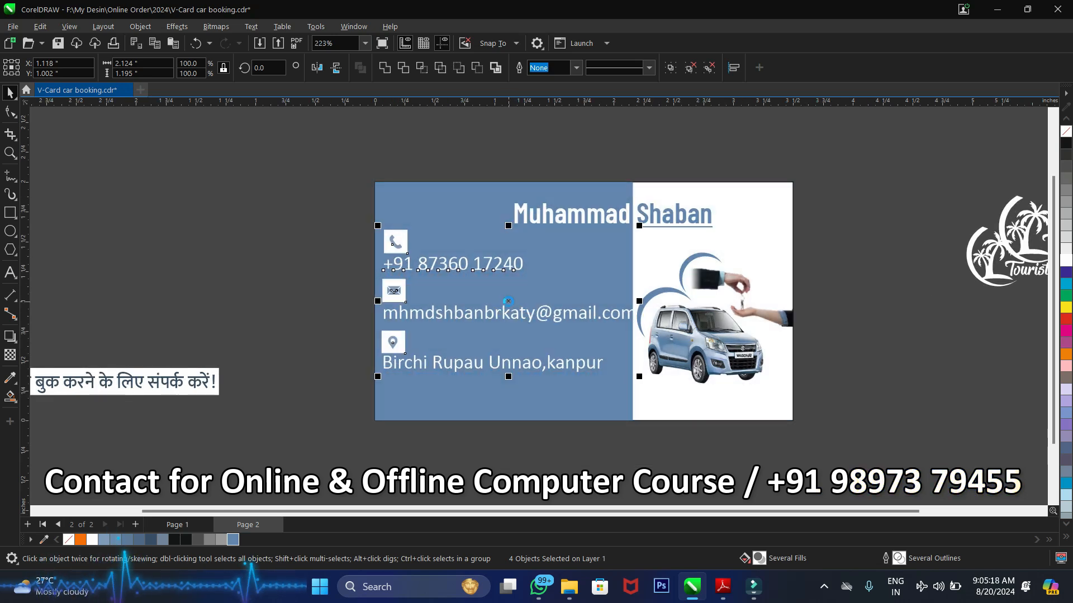
pyautogui.scroll(1, 550, 342)
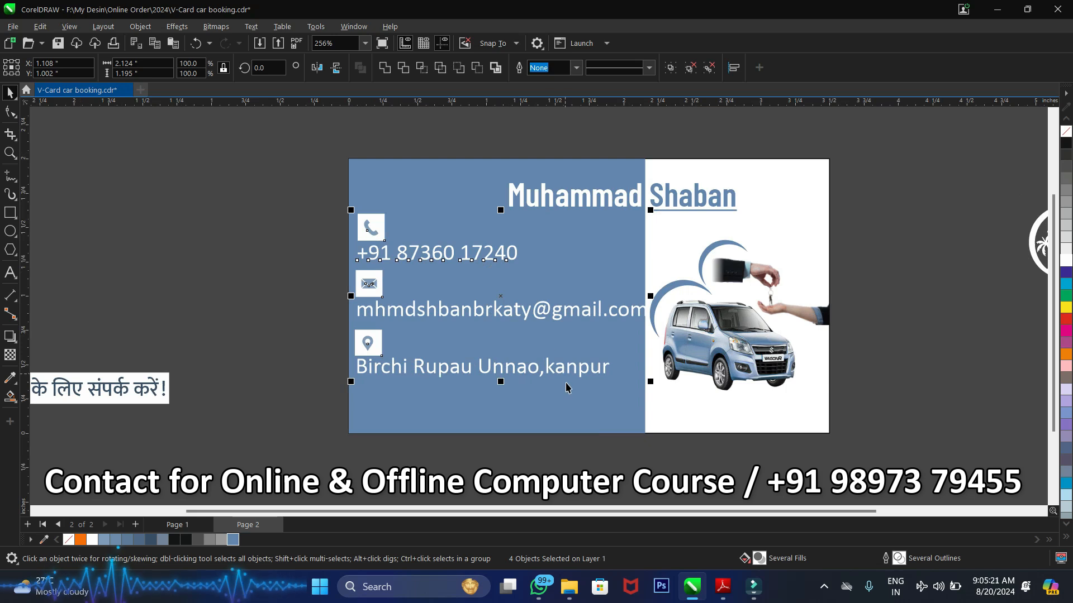
# Widen the blue panel to about 2.23 in so it extends past the end of the e-mail address
pyautogui.click(566, 408)
pyautogui.scroll(1, 624, 318)
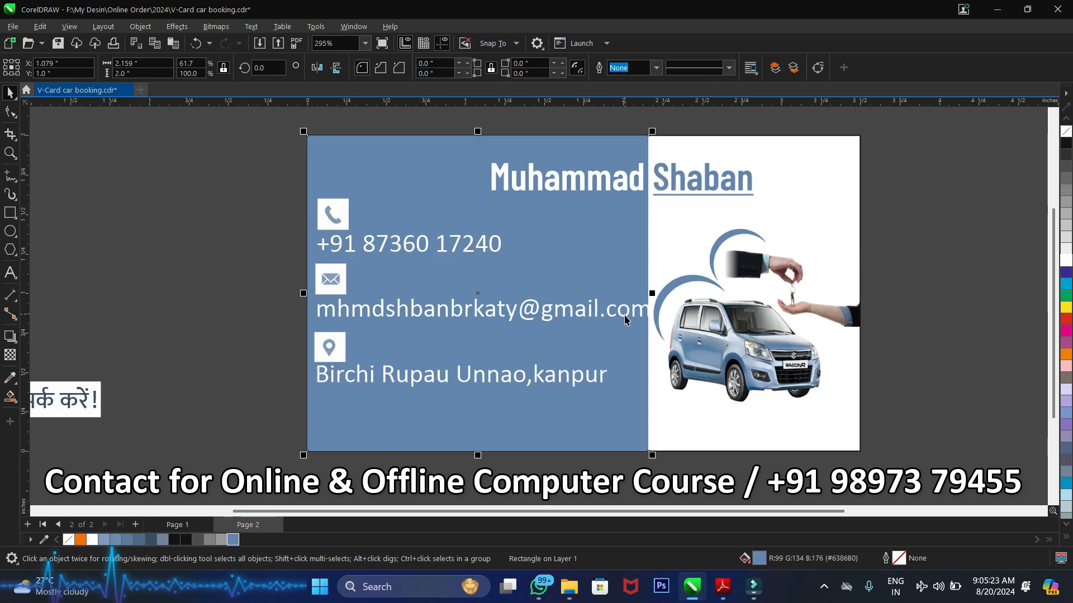
pyautogui.click(624, 316)
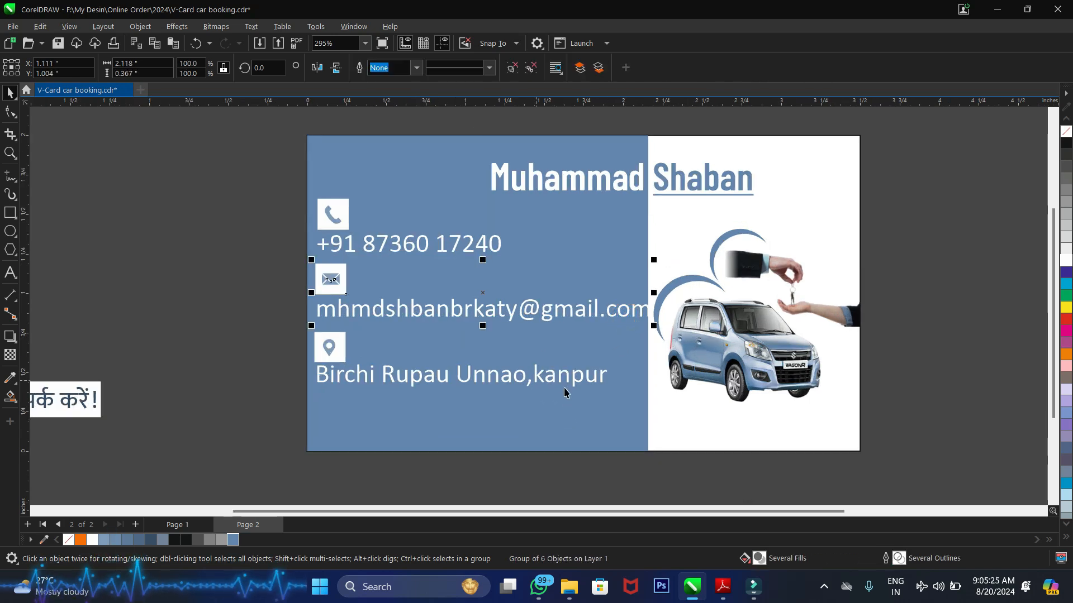
pyautogui.click(555, 428)
pyautogui.moveTo(654, 292); pyautogui.dragTo(661, 292)
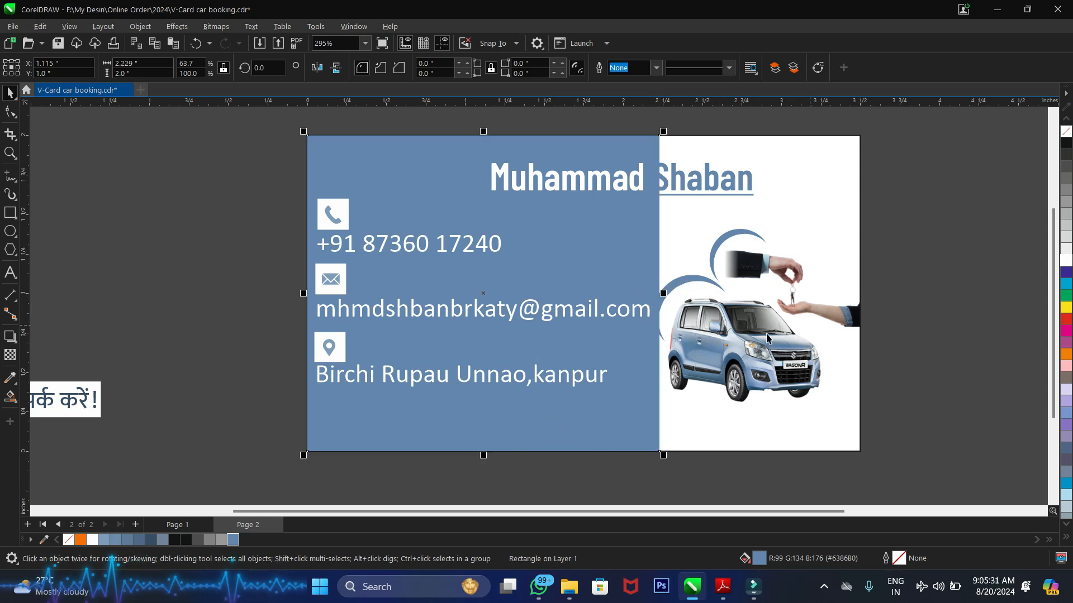
# Shift the car and the crescent behind it slightly right and down, clear of the blue panel's edge
pyautogui.click(685, 283)
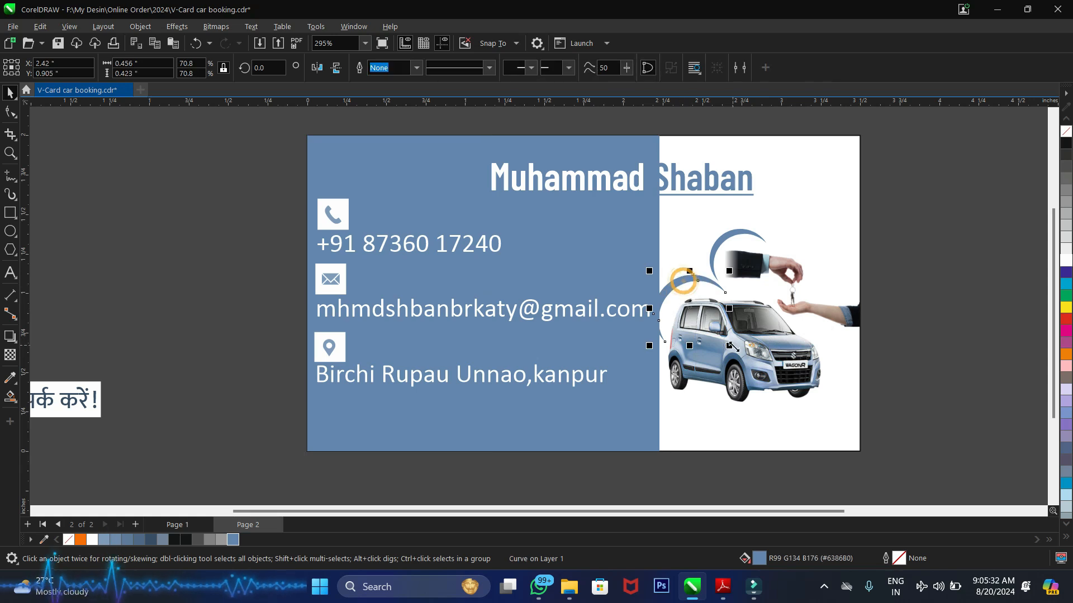
pyautogui.scroll(2, 809, 338)
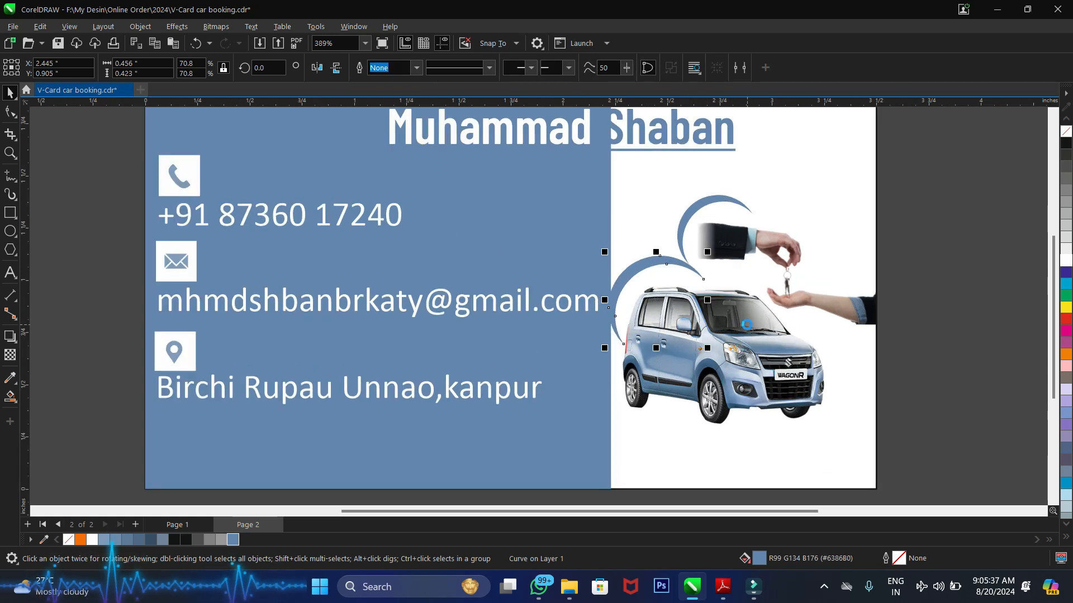
pyautogui.click(749, 364)
pyautogui.moveTo(761, 367); pyautogui.dragTo(778, 376)
pyautogui.moveTo(644, 271)
pyautogui.mouseDown()
pyautogui.moveTo(662, 264)
pyautogui.moveTo(655, 291)
pyautogui.moveTo(649, 269)
pyautogui.mouseUp()
pyautogui.click(730, 357)
pyautogui.click(962, 248)
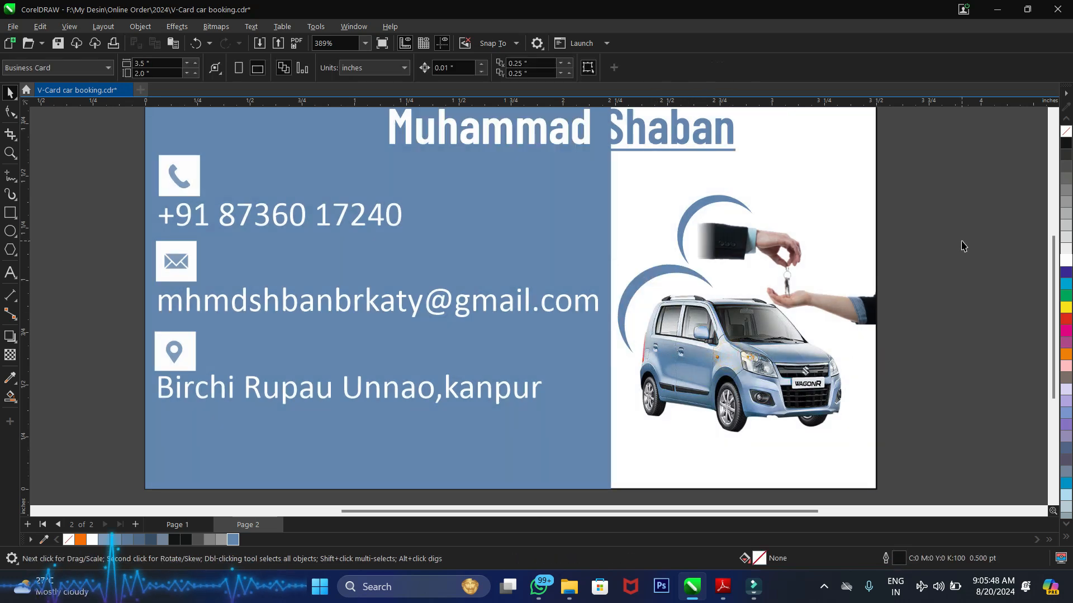
# Move the name text slightly right so the surname starts just past the blue panel's edge
pyautogui.scroll(-3, 961, 246)
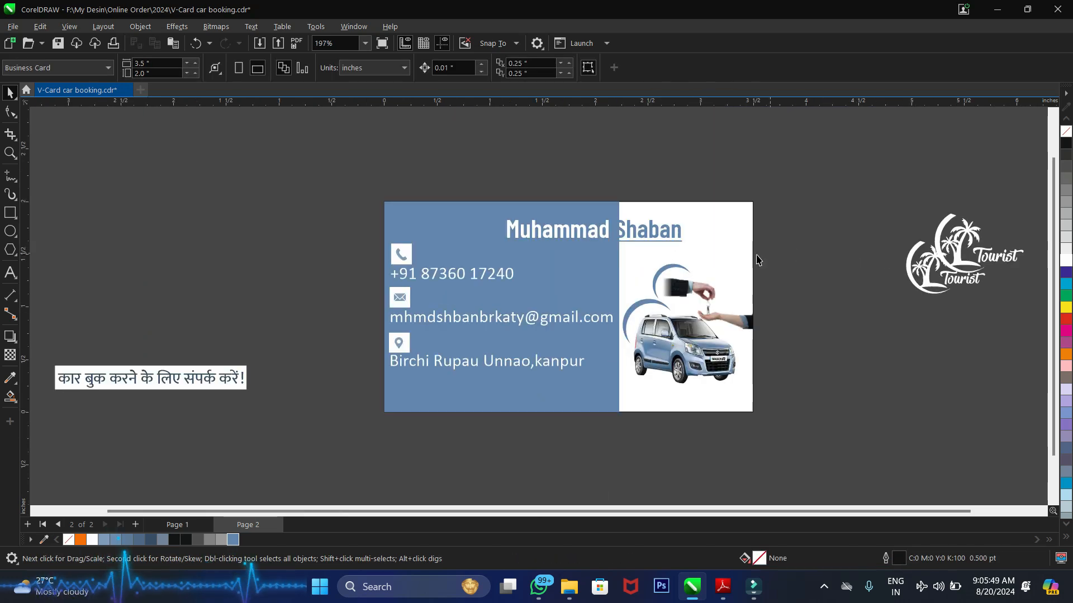
pyautogui.scroll(1, 611, 241)
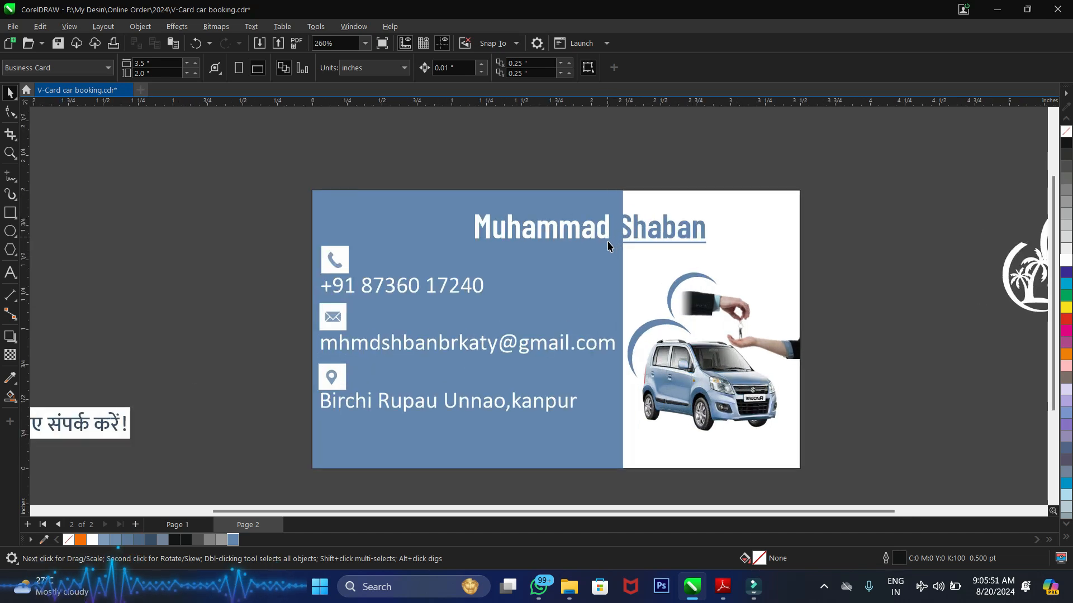
pyautogui.click(441, 289)
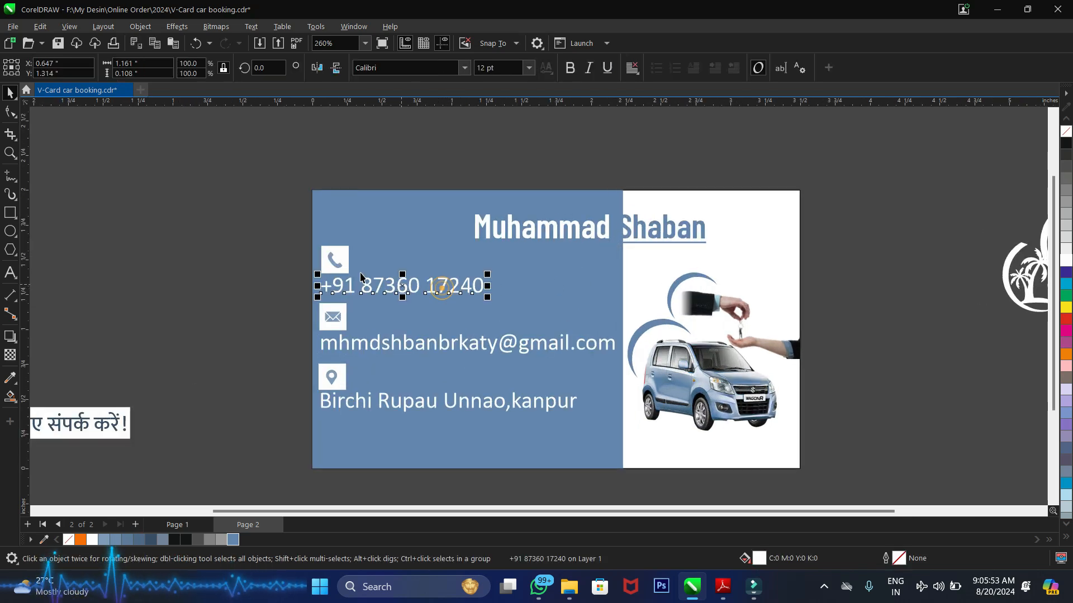
pyautogui.click(287, 244)
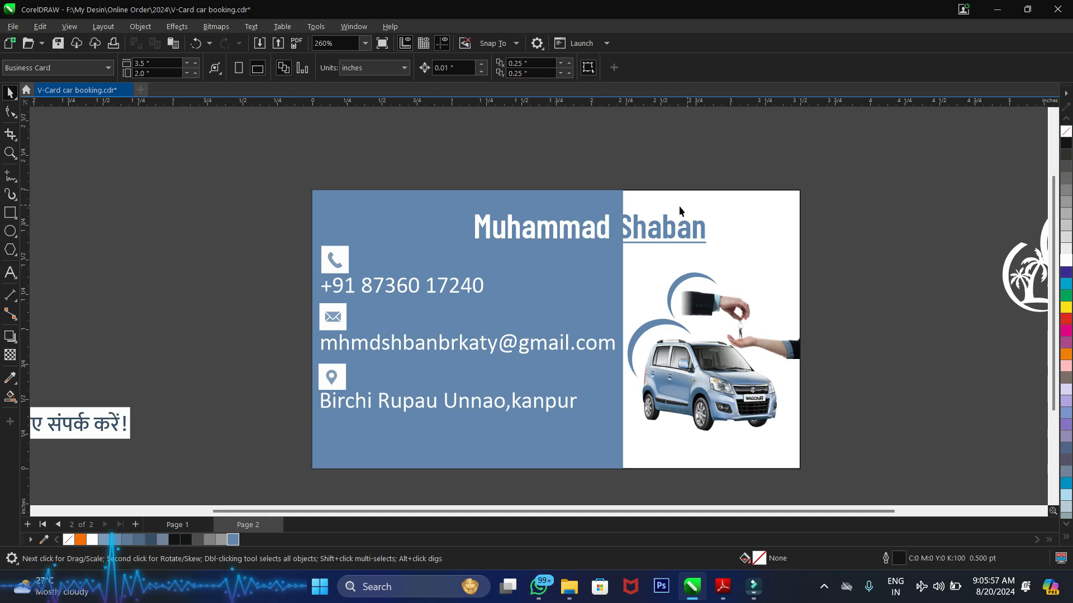
pyautogui.click(642, 228)
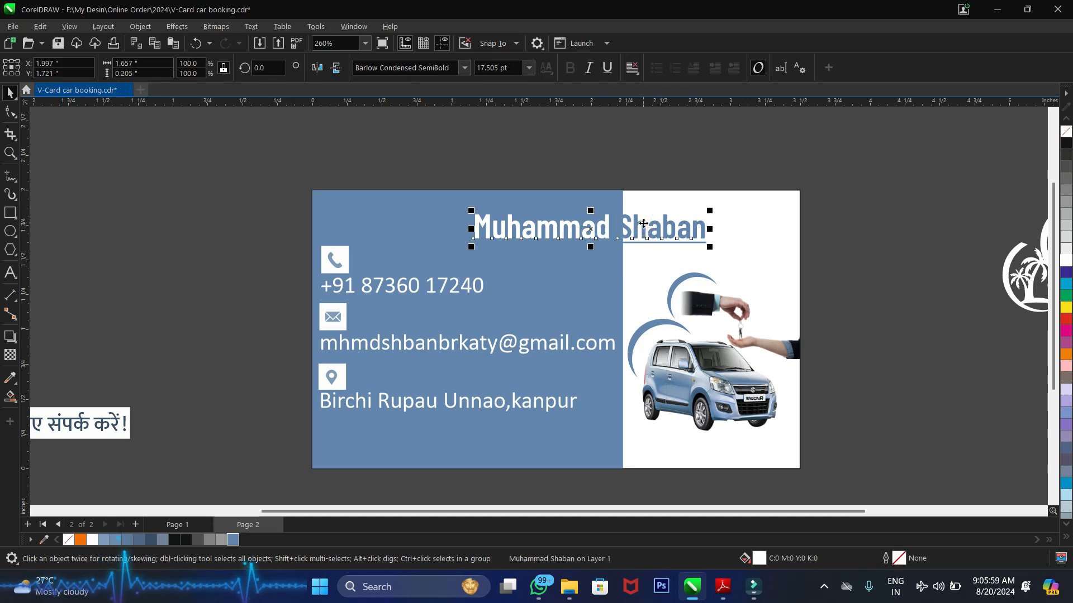
pyautogui.scroll(1, 642, 227)
pyautogui.click(584, 284)
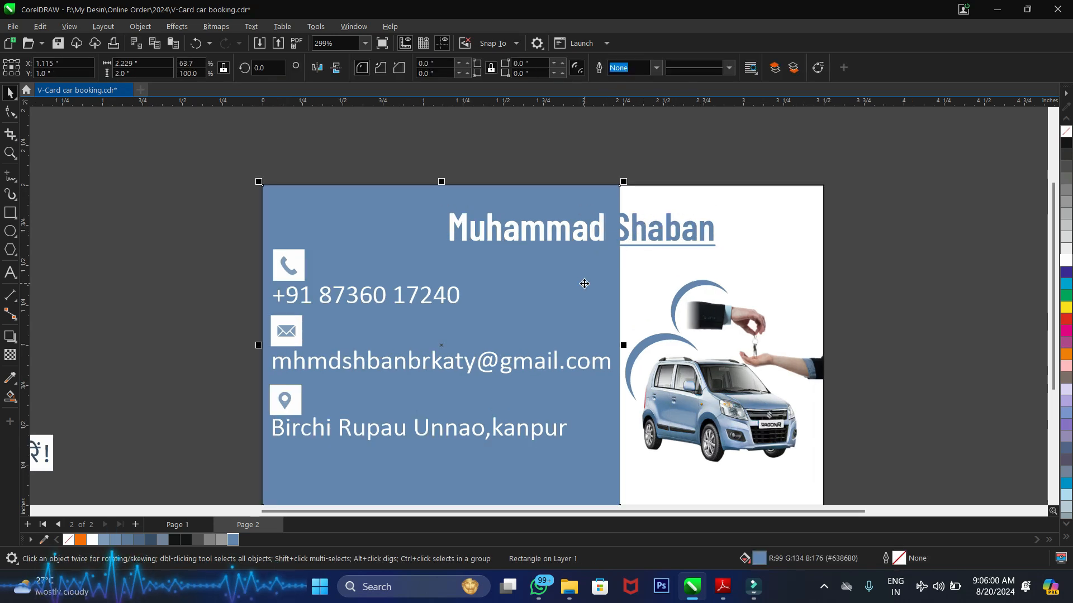
pyautogui.click(626, 239)
pyautogui.scroll(1, 617, 233)
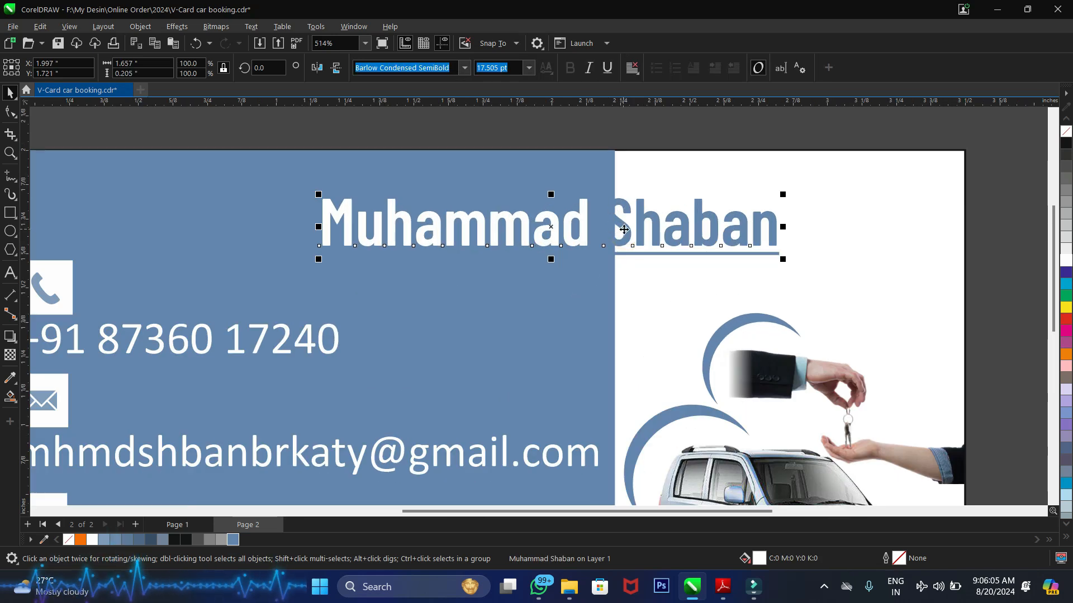
pyautogui.moveTo(626, 229); pyautogui.dragTo(641, 230)
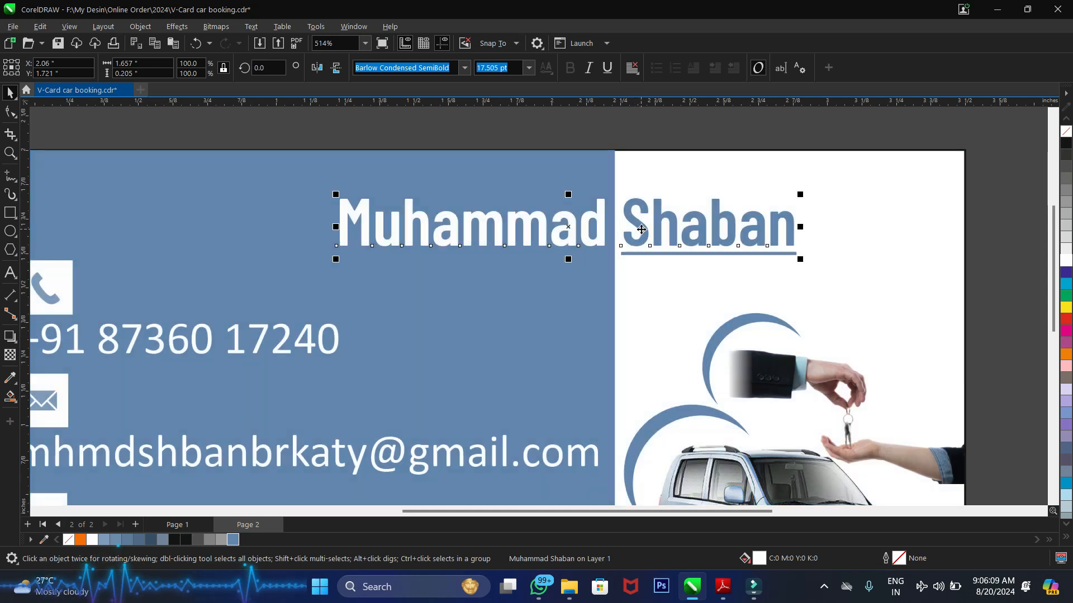
# Add a Flat Bottom Right drop shadow to the name, pulled in to a 0.004 x -0.005 in offset, with feathering 5
pyautogui.click(16, 343)
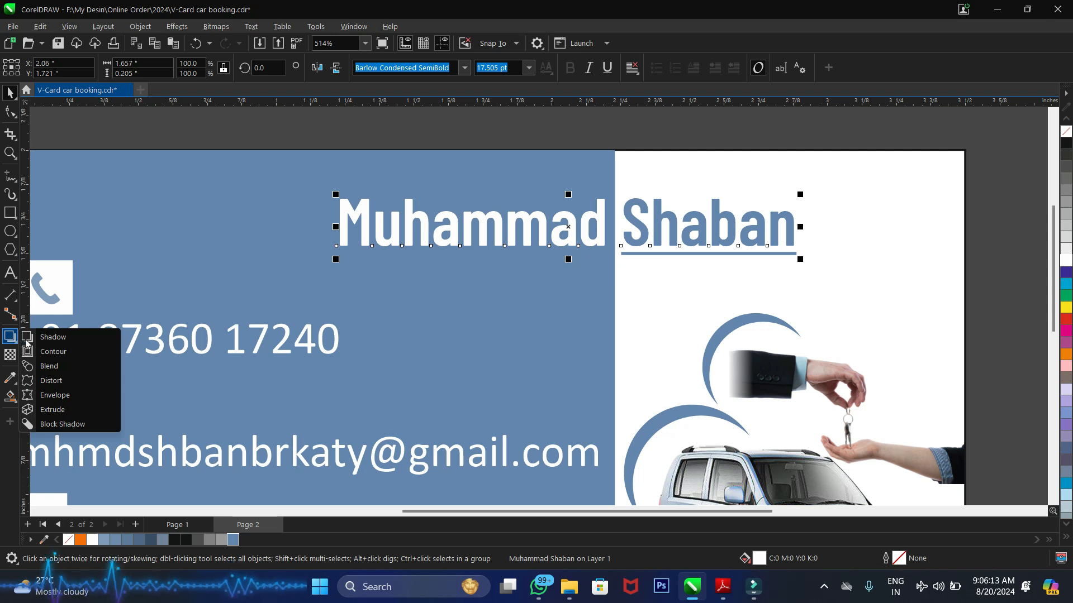
pyautogui.click(42, 340)
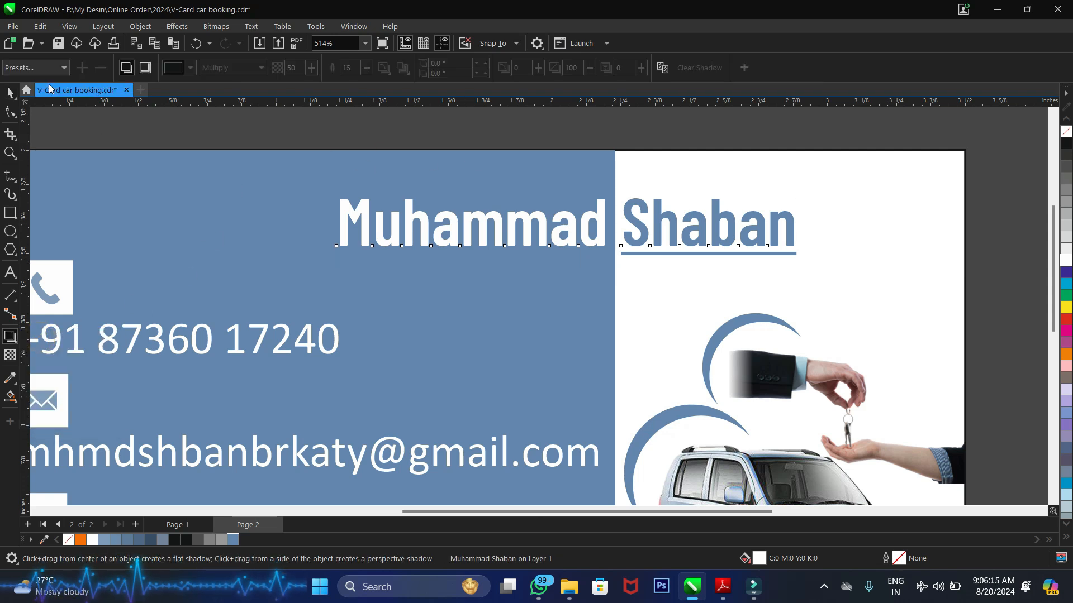
pyautogui.click(52, 68)
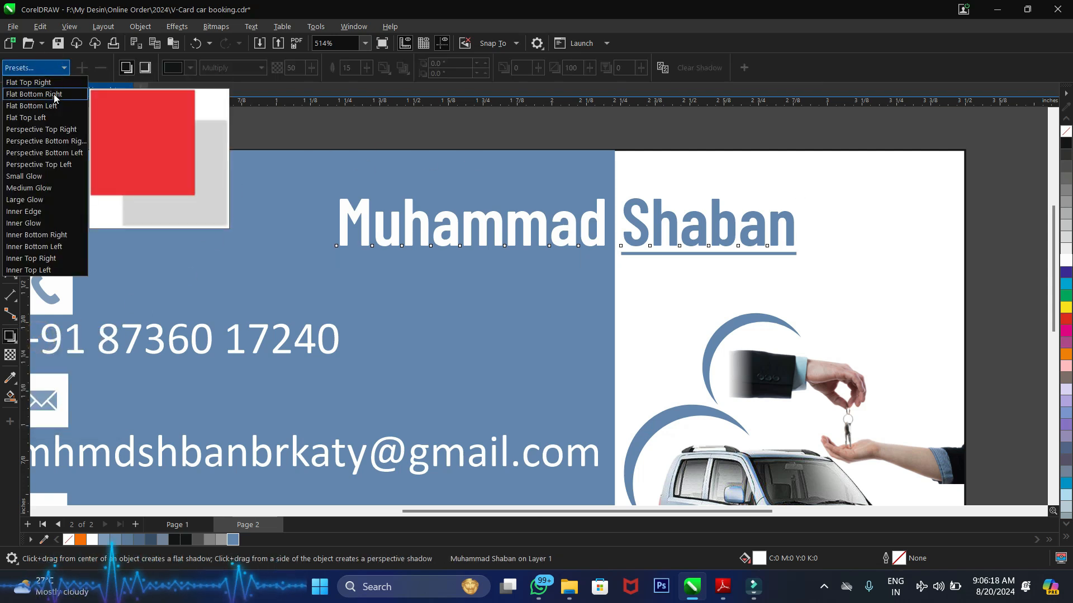
pyautogui.click(53, 94)
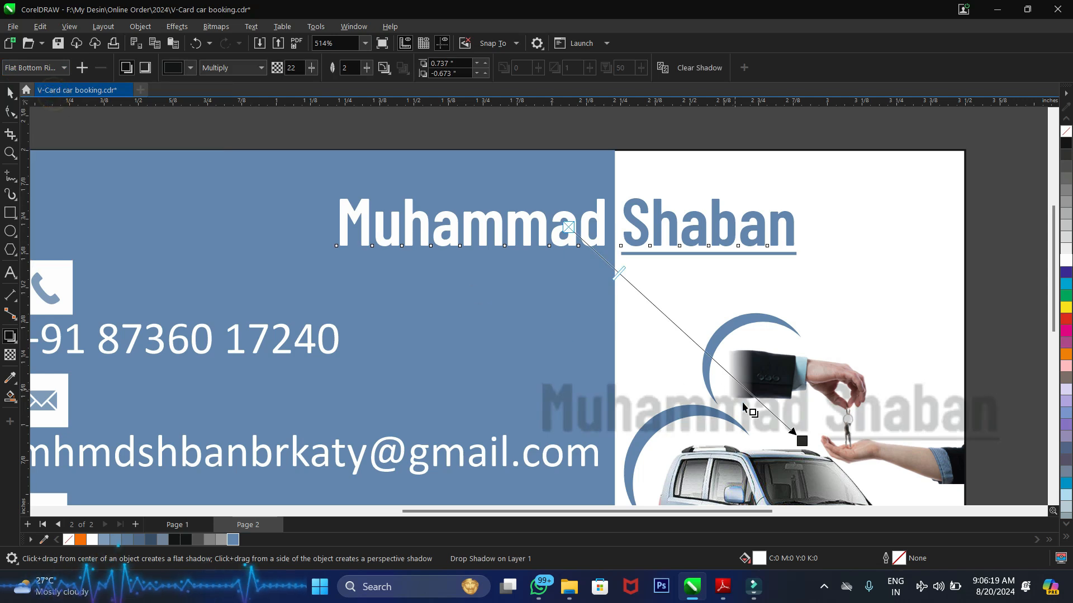
pyautogui.moveTo(802, 441); pyautogui.dragTo(595, 257)
pyautogui.scroll(-2, 460, 222)
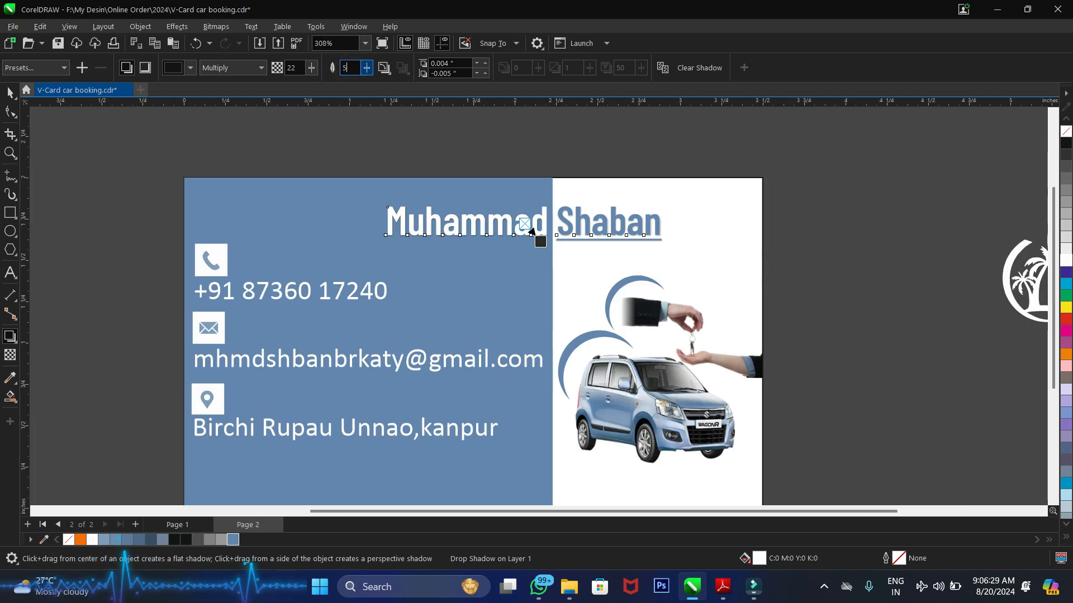
# Set the name shadow's opacity to 38 and its feather direction to Middle
pyautogui.scroll(3, 496, 223)
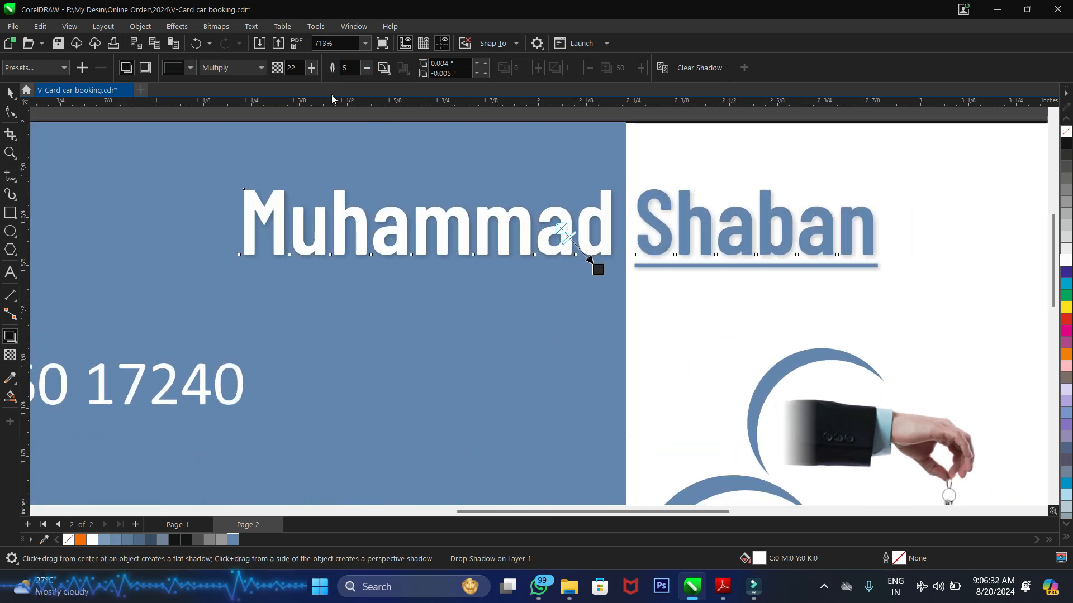
pyautogui.click(313, 72)
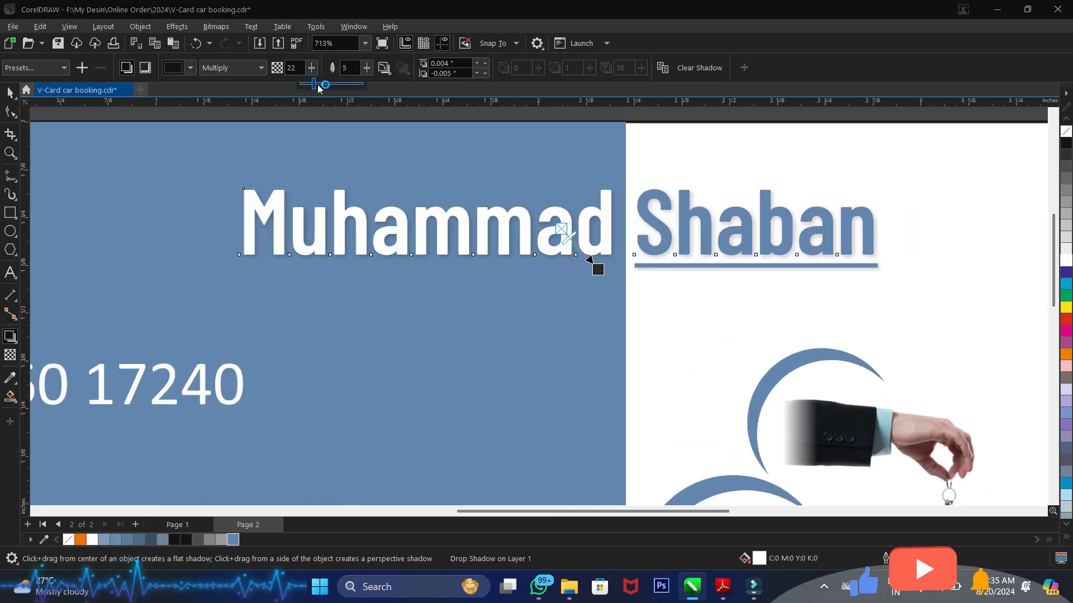
pyautogui.moveTo(328, 82); pyautogui.dragTo(328, 82)
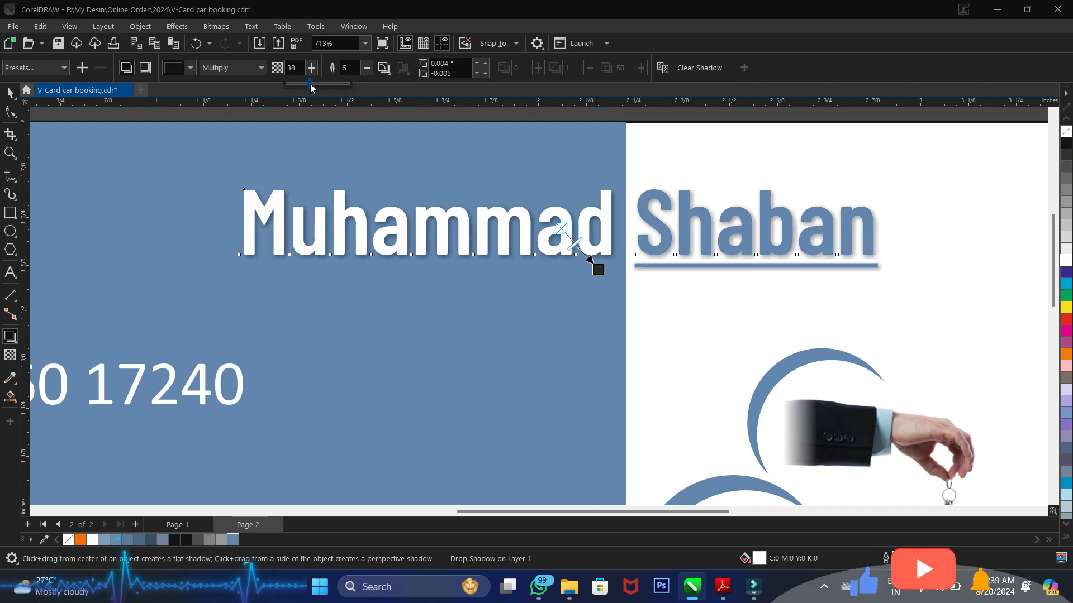
pyautogui.click(385, 68)
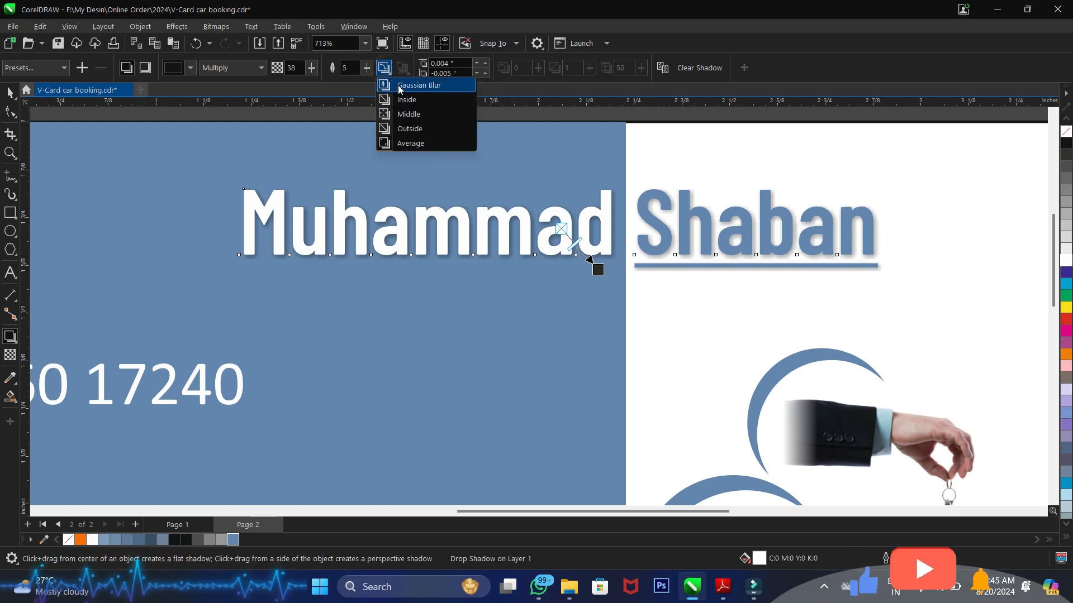
pyautogui.click(394, 114)
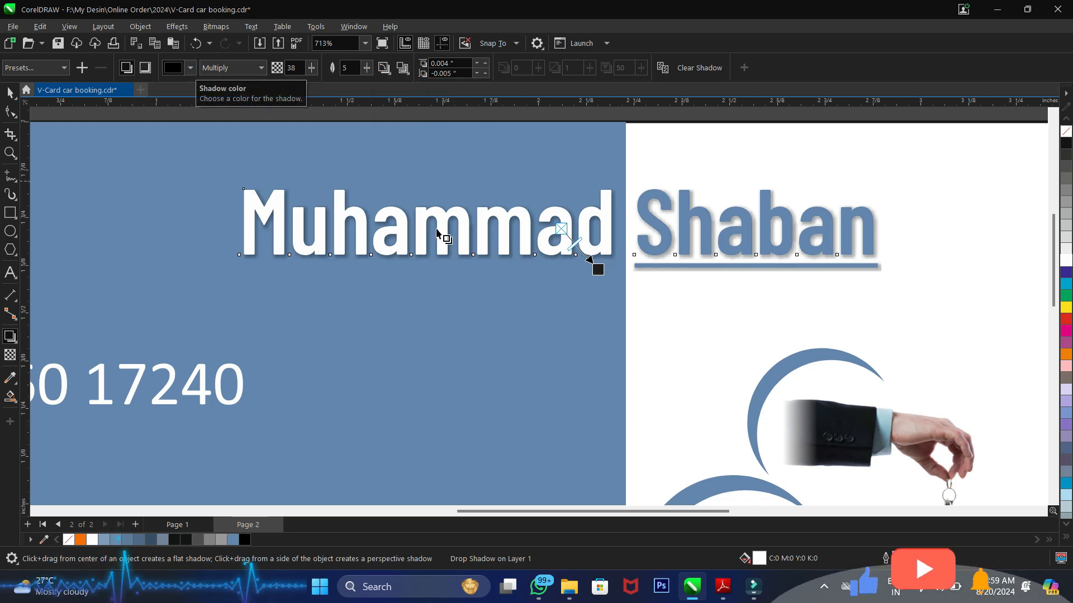
# Recolour the name's shadow with the blue #6386B0 sampled from the panel
pyautogui.click(190, 68)
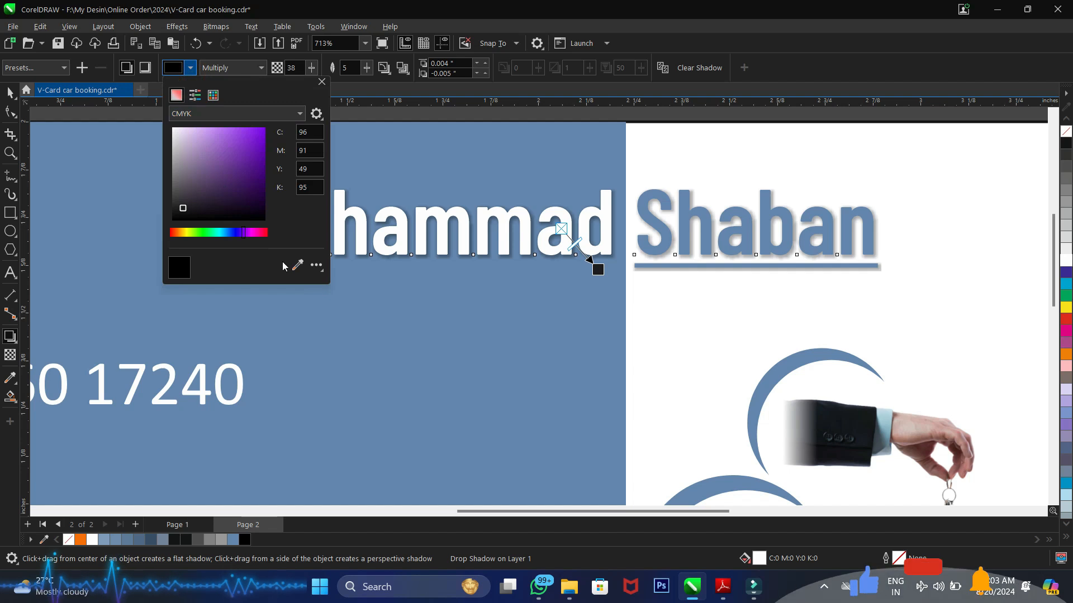
pyautogui.click(297, 266)
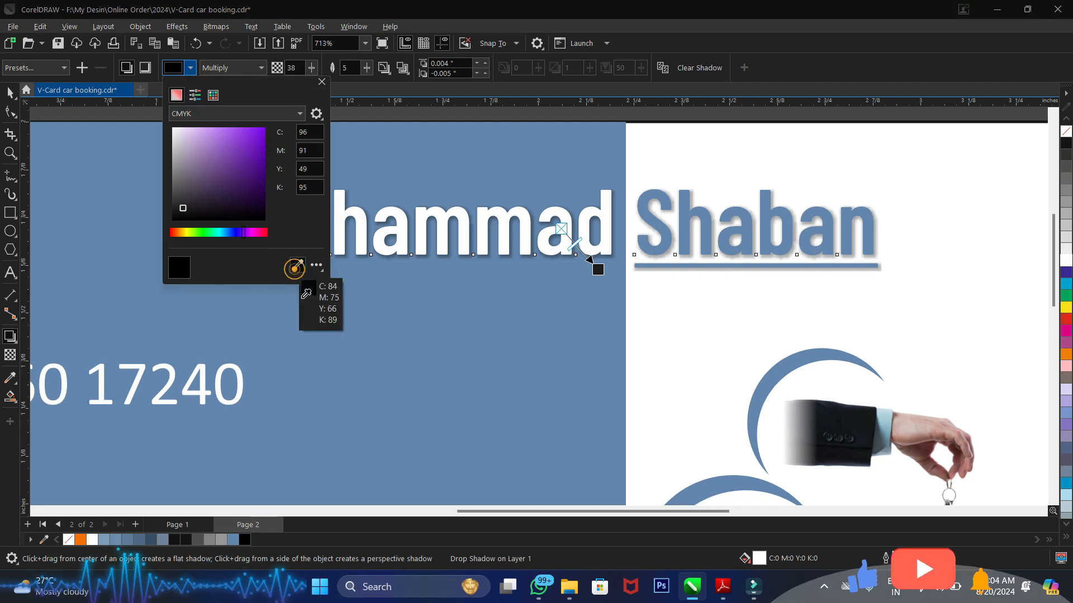
pyautogui.click(388, 322)
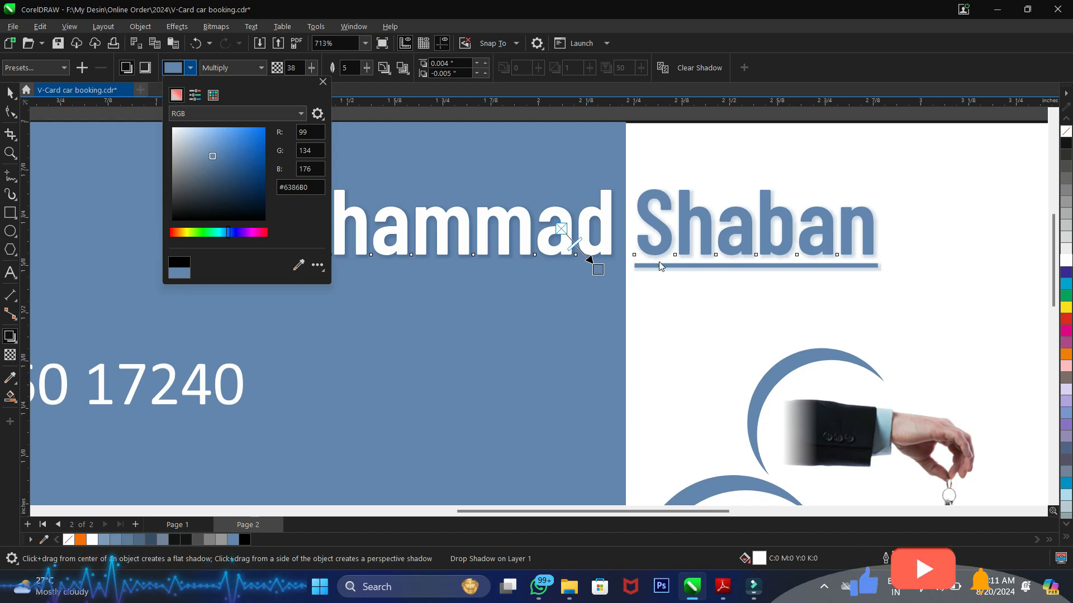
pyautogui.press('space')
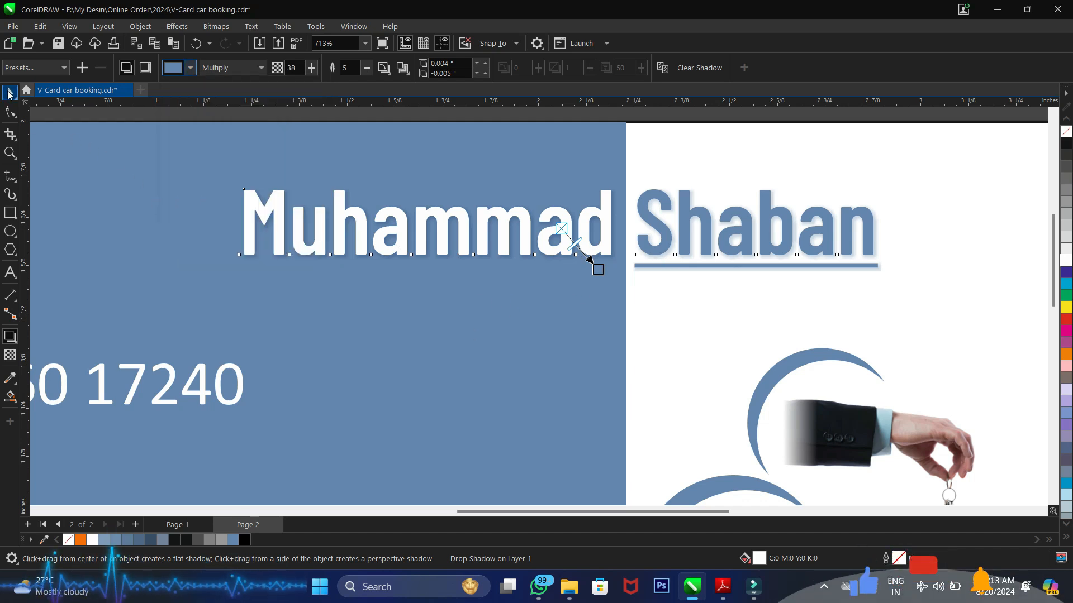
# Move the two overlapping Tourist logos together to the empty area left of the card, level with the name
pyautogui.press('F4')
pyautogui.click(837, 272)
pyautogui.moveTo(843, 182); pyautogui.dragTo(1032, 321)
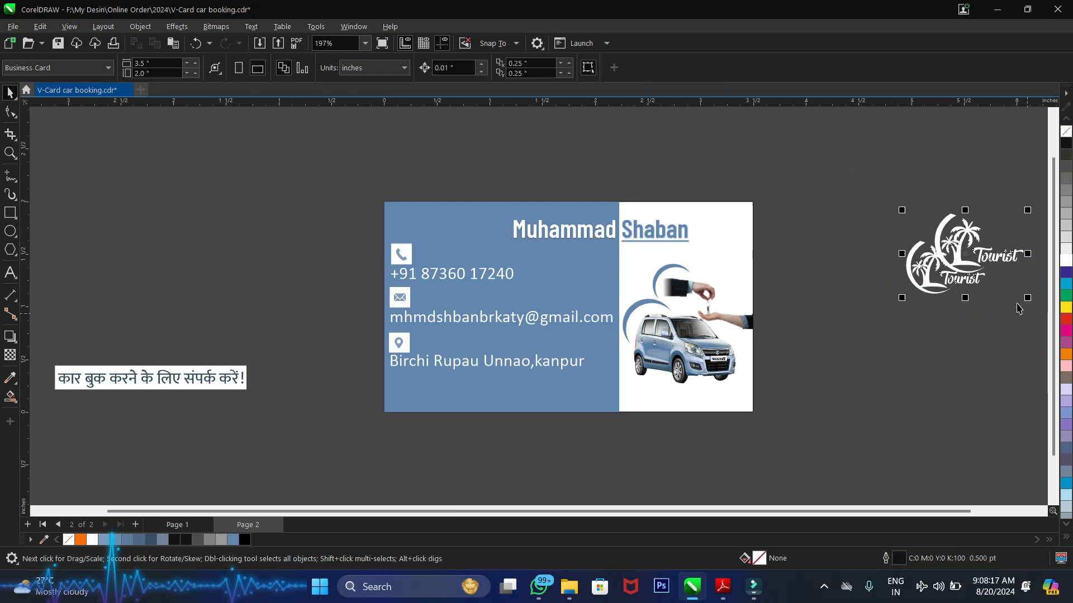
pyautogui.moveTo(966, 257)
pyautogui.mouseDown()
pyautogui.moveTo(770, 187)
pyautogui.moveTo(464, 234)
pyautogui.mouseUp()
pyautogui.scroll(1, 464, 237)
pyautogui.scroll(1, 464, 237)
pyautogui.moveTo(402, 222); pyautogui.dragTo(179, 219)
pyautogui.click(691, 70)
pyautogui.click(635, 114)
# Delete the smaller Tourist logo, both its palm emblem and its lettering
pyautogui.click(157, 268)
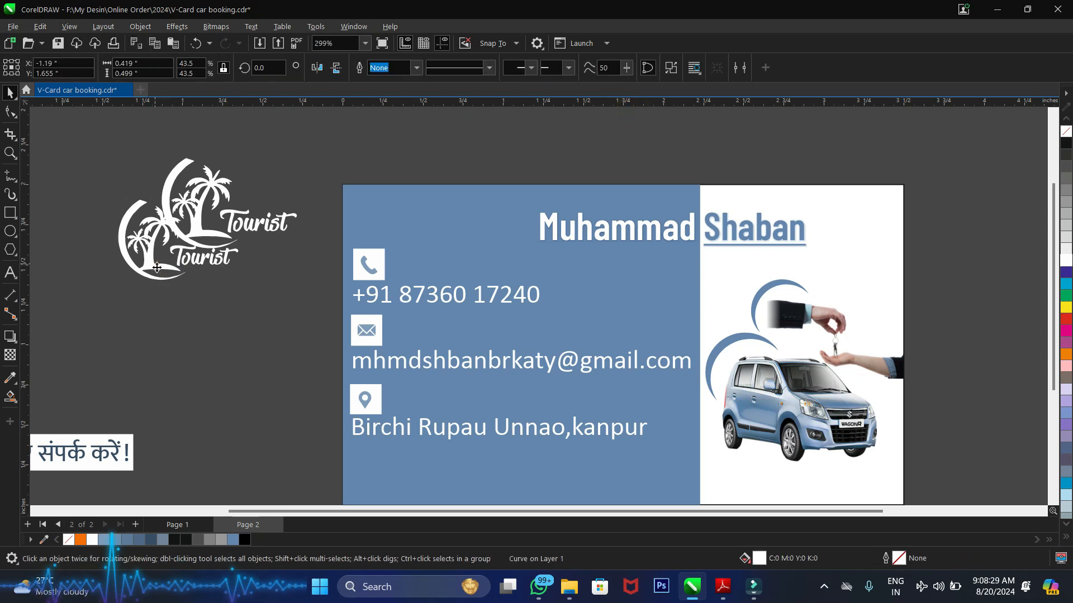
pyautogui.press('Delete')
pyautogui.moveTo(148, 317); pyautogui.dragTo(267, 237)
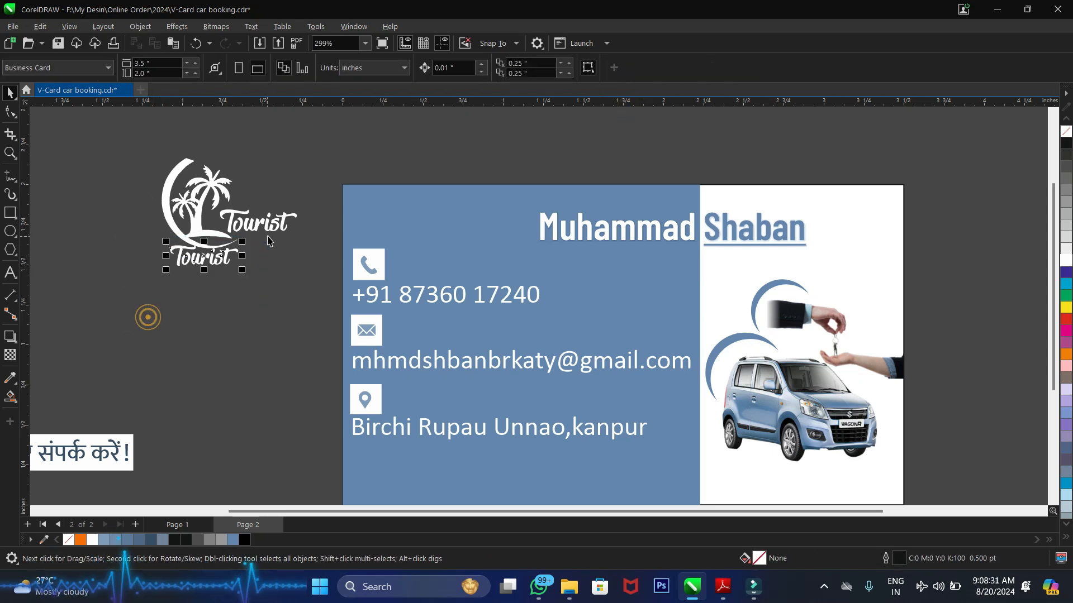
pyautogui.press('Delete')
# Group the remaining Tourist logo, scale it to about 0.72 in wide and place it on the blue panel before the name
pyautogui.click(256, 225)
pyautogui.moveTo(125, 156); pyautogui.dragTo(526, 281)
pyautogui.hotkey('ctrl', 'g')
pyautogui.scroll(2, 485, 219)
pyautogui.moveTo(453, 220); pyautogui.dragTo(450, 217)
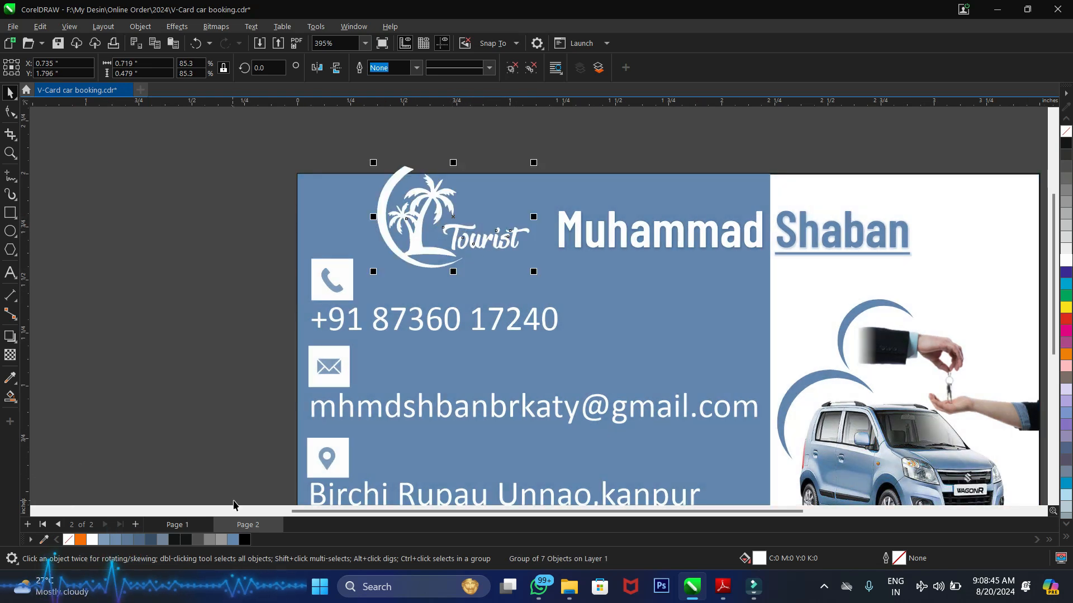
# Recolour the Tourist logo with a darker shade of the panel's blue, #3F5C80, after trying existing document colours
pyautogui.click(231, 540)
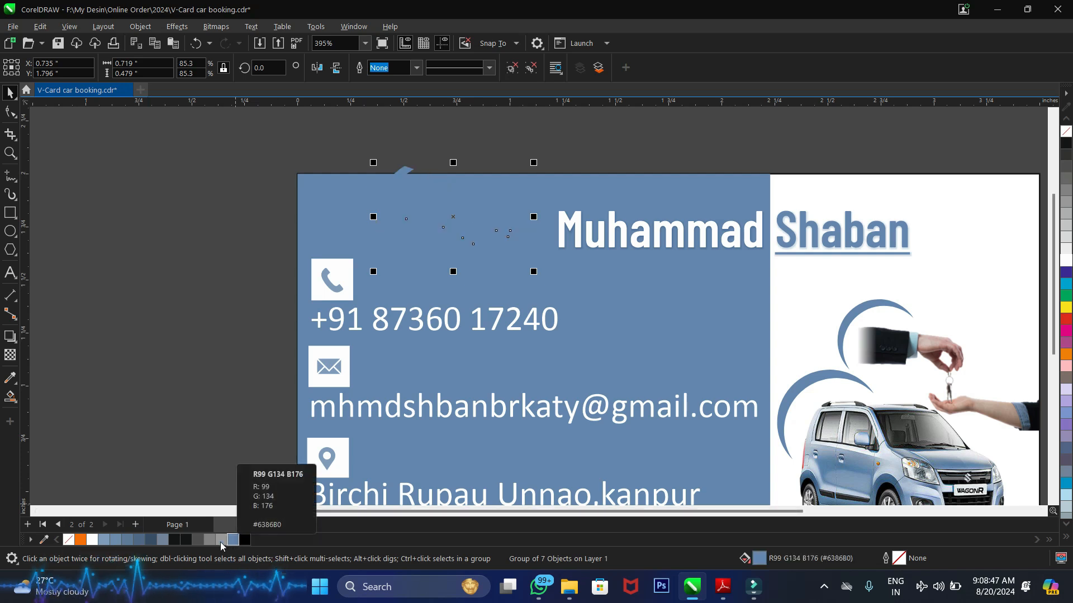
pyautogui.click(150, 541)
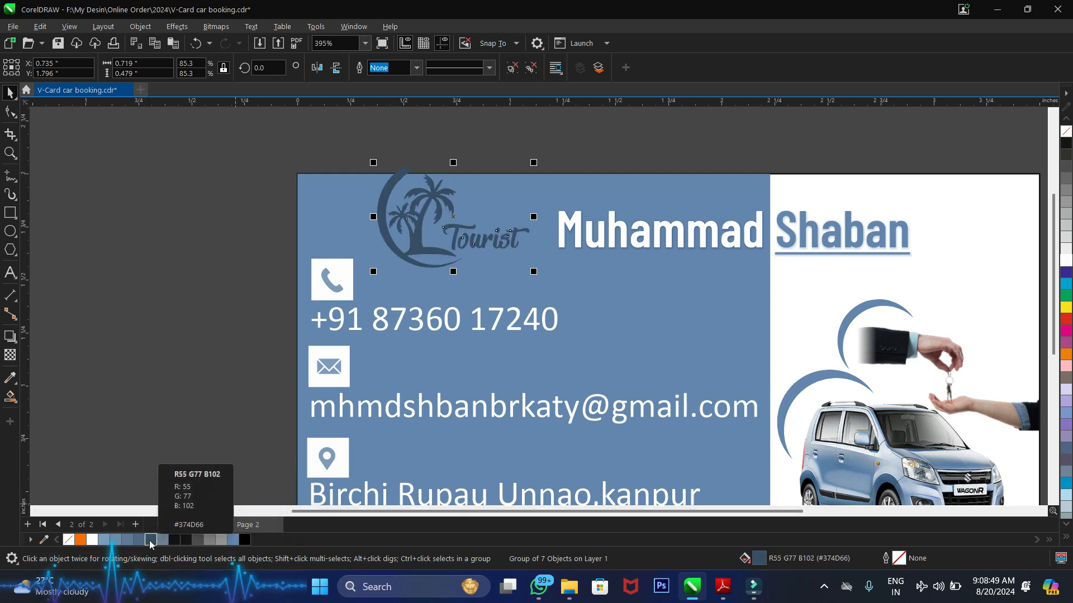
pyautogui.click(139, 539)
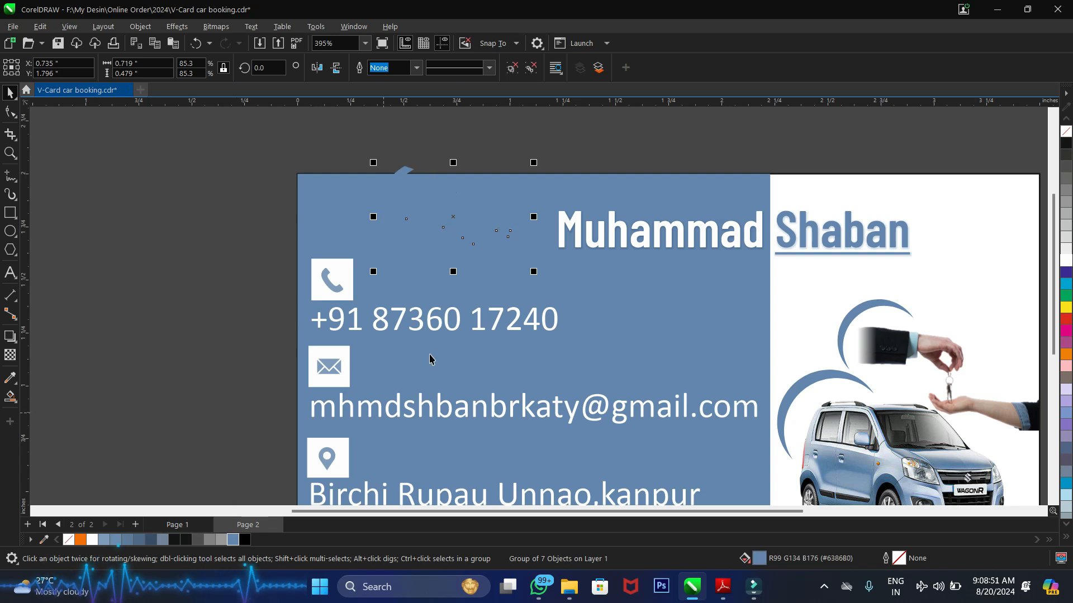
pyautogui.click(232, 540)
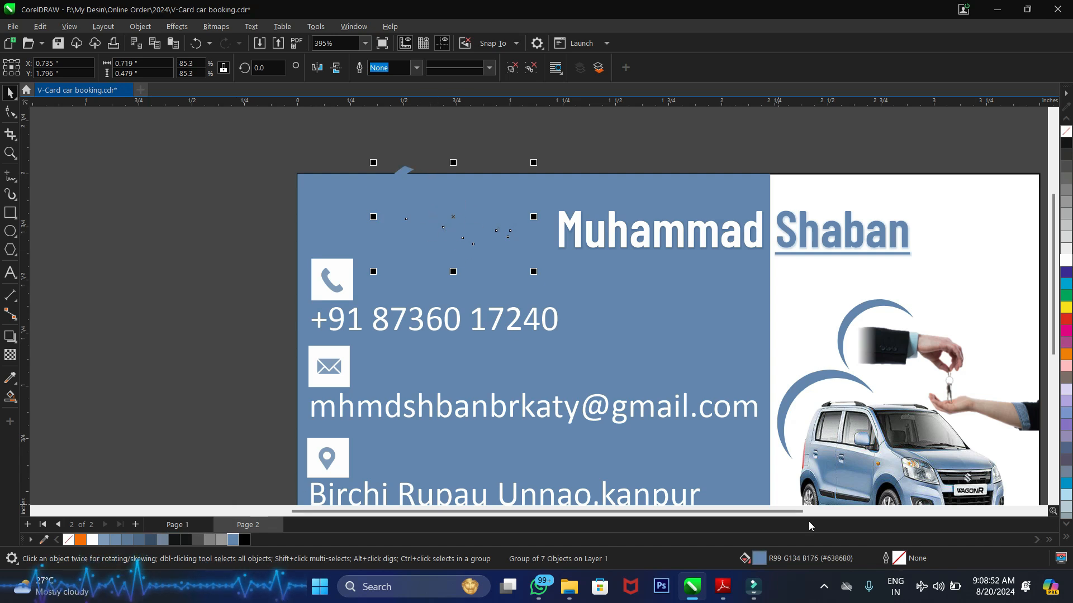
pyautogui.doubleClick(759, 560)
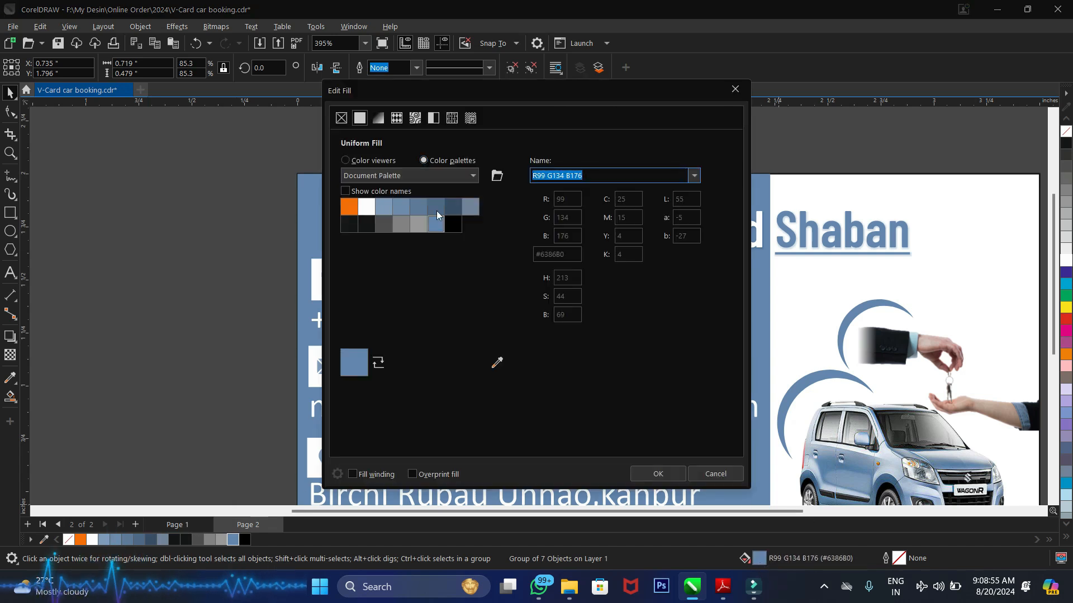
pyautogui.click(363, 160)
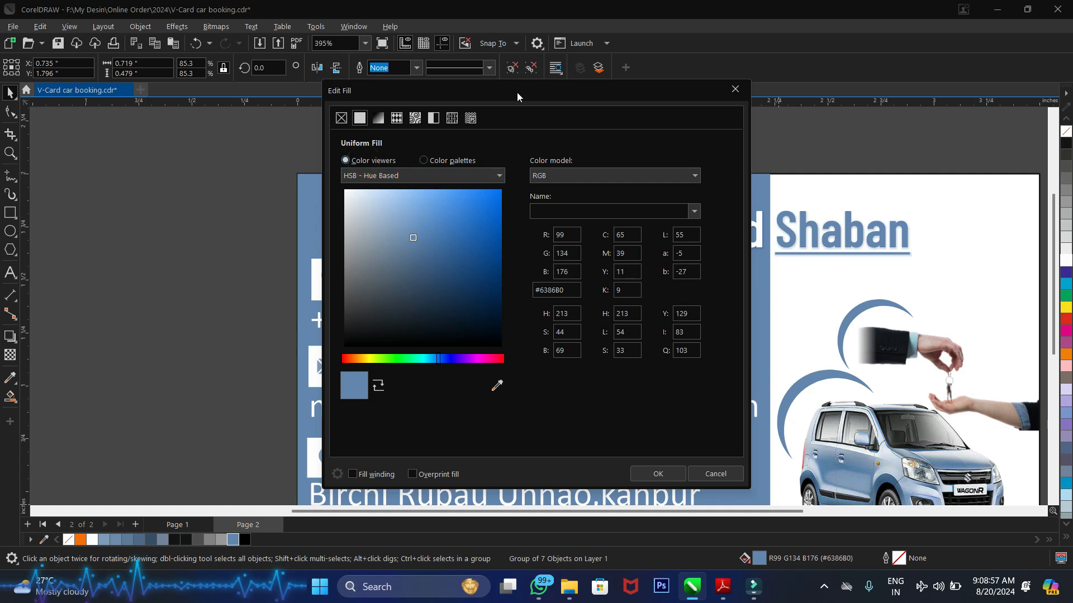
pyautogui.moveTo(517, 92); pyautogui.dragTo(762, 86)
pyautogui.moveTo(656, 232)
pyautogui.mouseDown()
pyautogui.moveTo(676, 278)
pyautogui.moveTo(668, 261)
pyautogui.mouseUp()
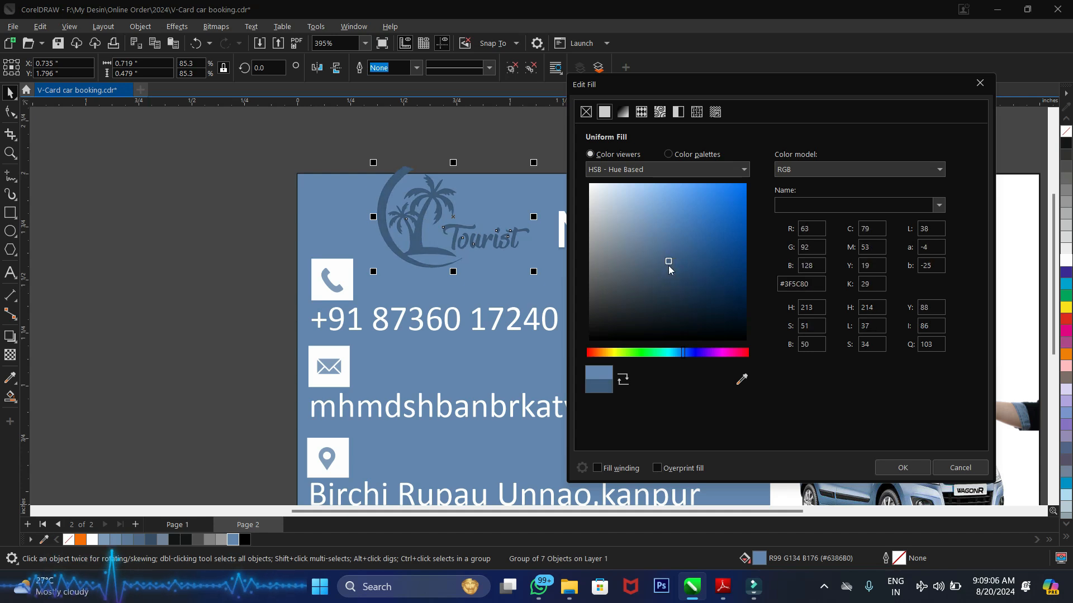
pyautogui.click(891, 472)
# PowerClip the Tourist logo inside the blue panel so the part above the card edge is cropped
pyautogui.scroll(1, 492, 179)
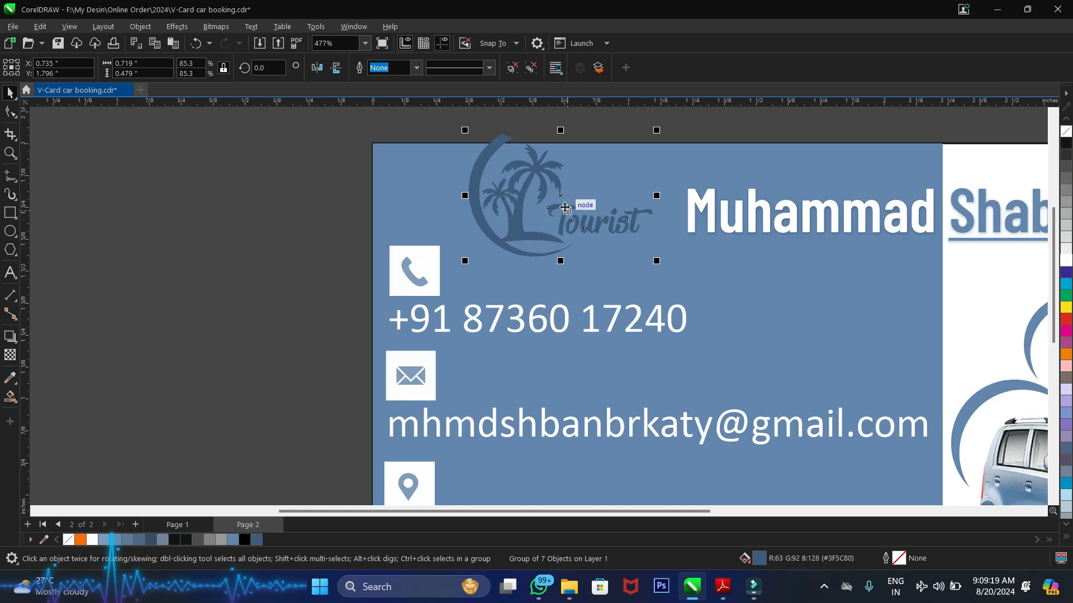
pyautogui.moveTo(562, 198); pyautogui.dragTo(560, 197)
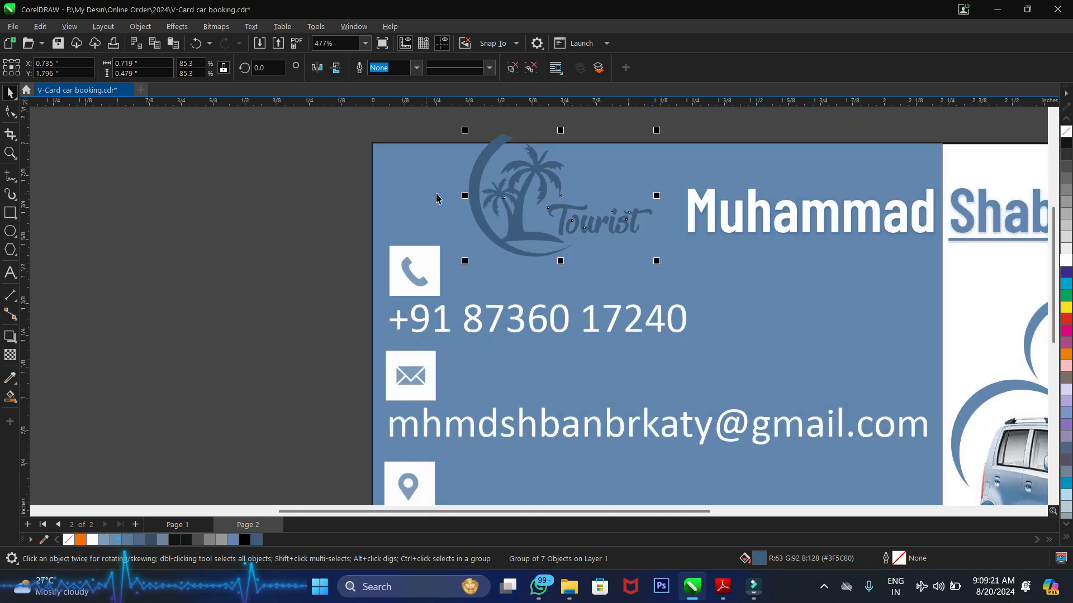
pyautogui.click(210, 30)
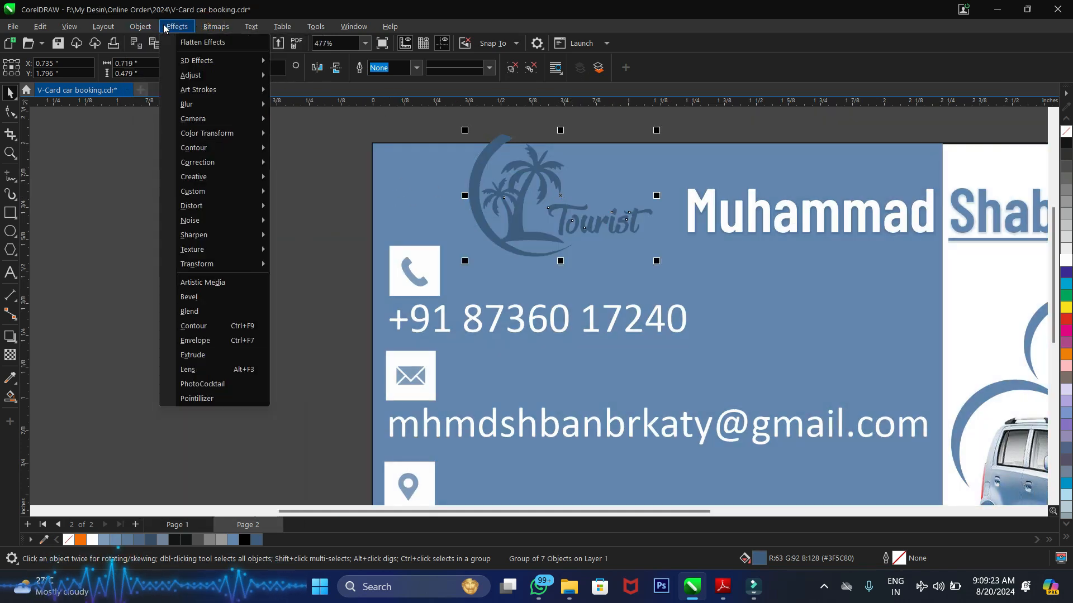
pyautogui.moveTo(141, 27)
pyautogui.moveTo(162, 75)
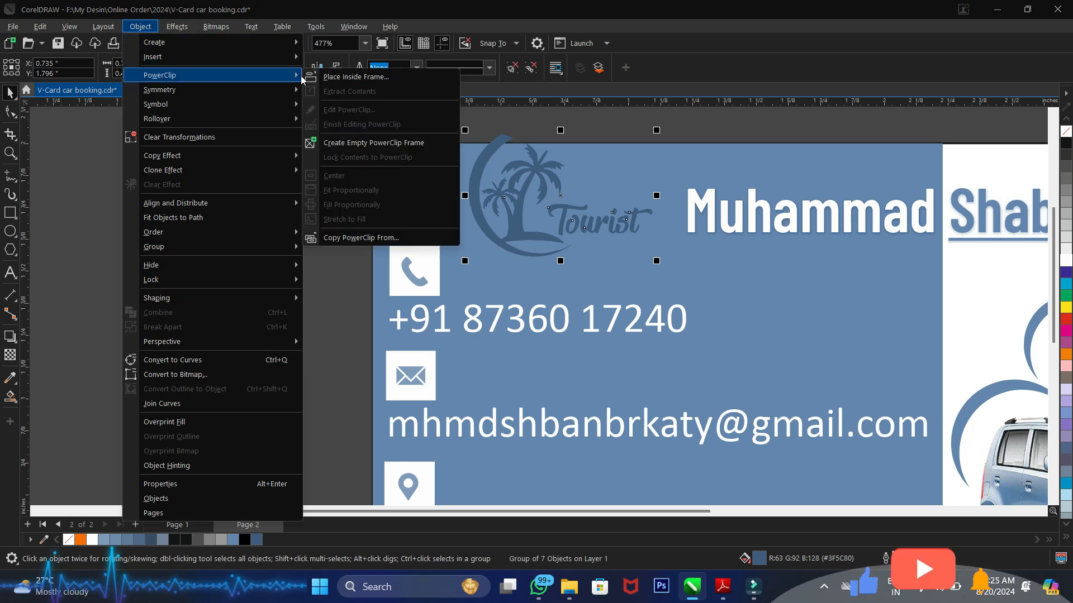
pyautogui.click(356, 77)
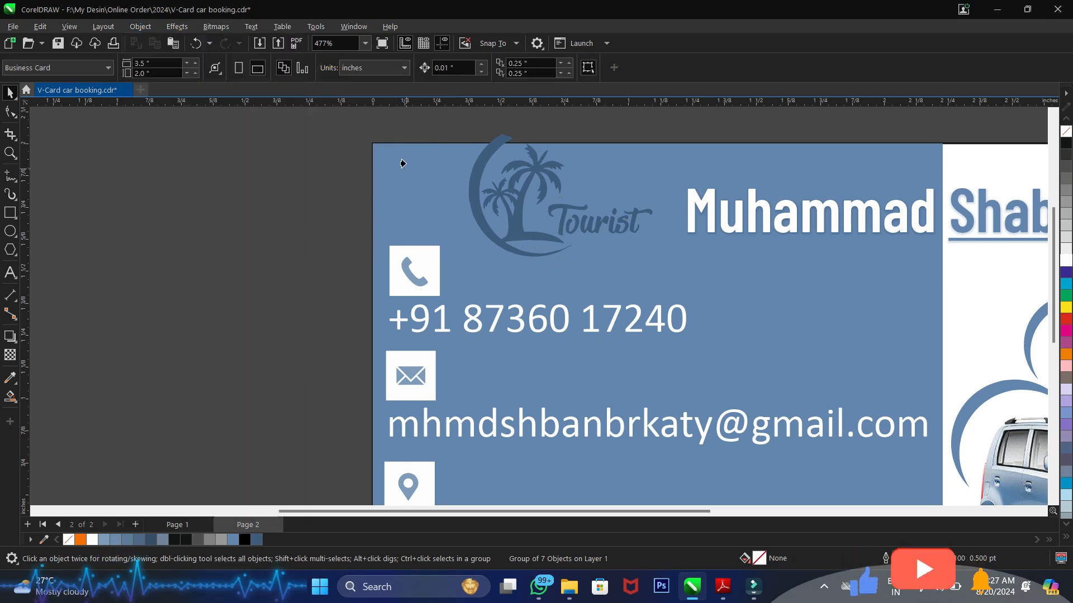
pyautogui.click(394, 180)
pyautogui.click(325, 183)
pyautogui.press('F4')
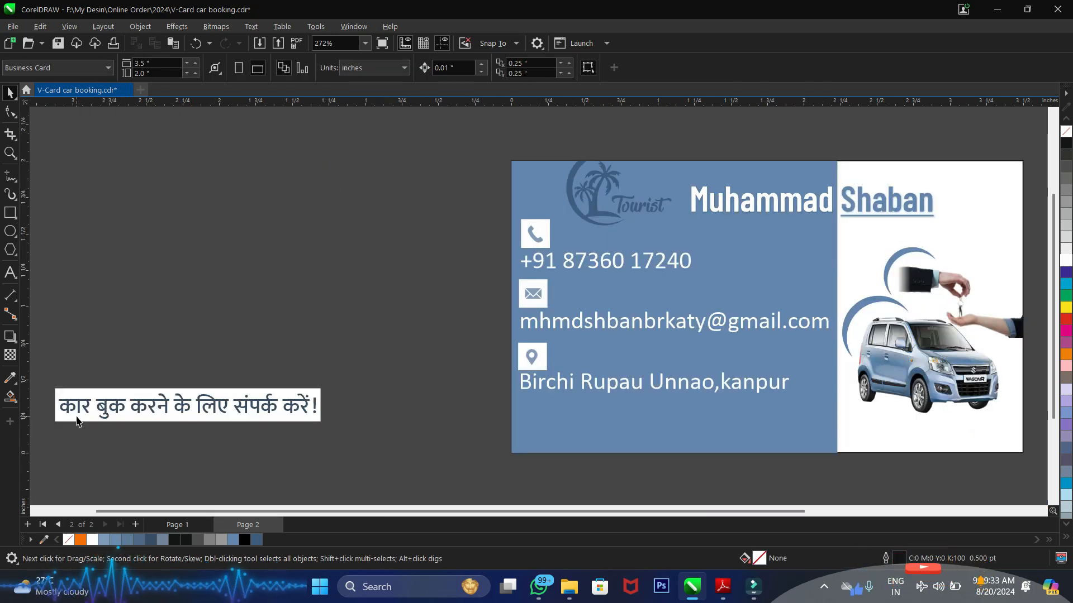
pyautogui.click(82, 411)
pyautogui.moveTo(188, 405); pyautogui.dragTo(247, 319)
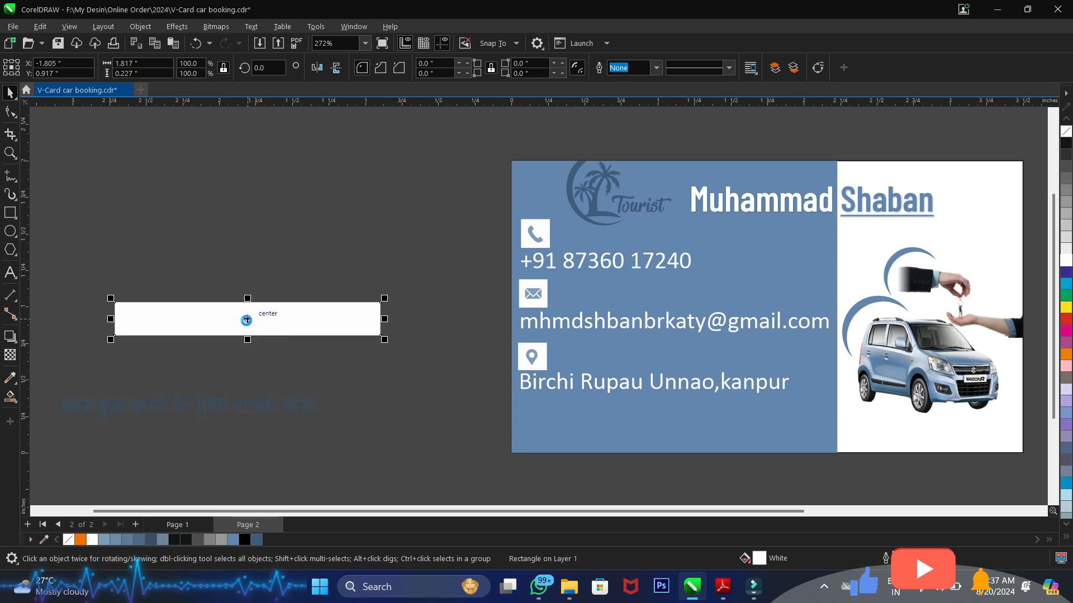
pyautogui.hotkey('ctrl', 'z')
# Move the Hindi caption "कार बुक करने के लिए संपर्क करें!" with its white box onto the blue panel, below the address
pyautogui.moveTo(376, 361); pyautogui.dragTo(56, 453)
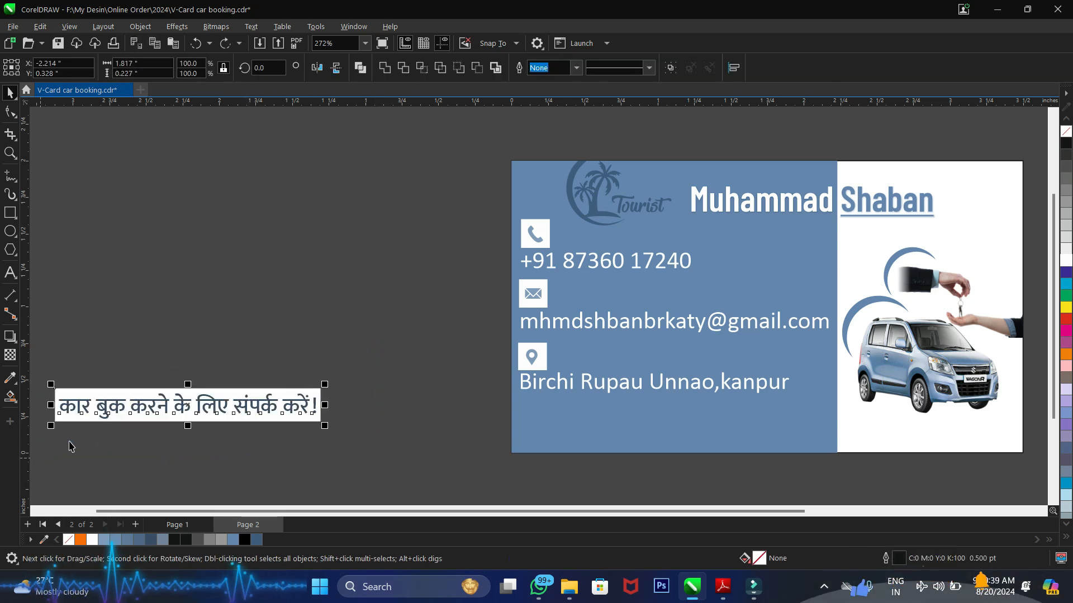
pyautogui.moveTo(254, 409); pyautogui.dragTo(671, 427)
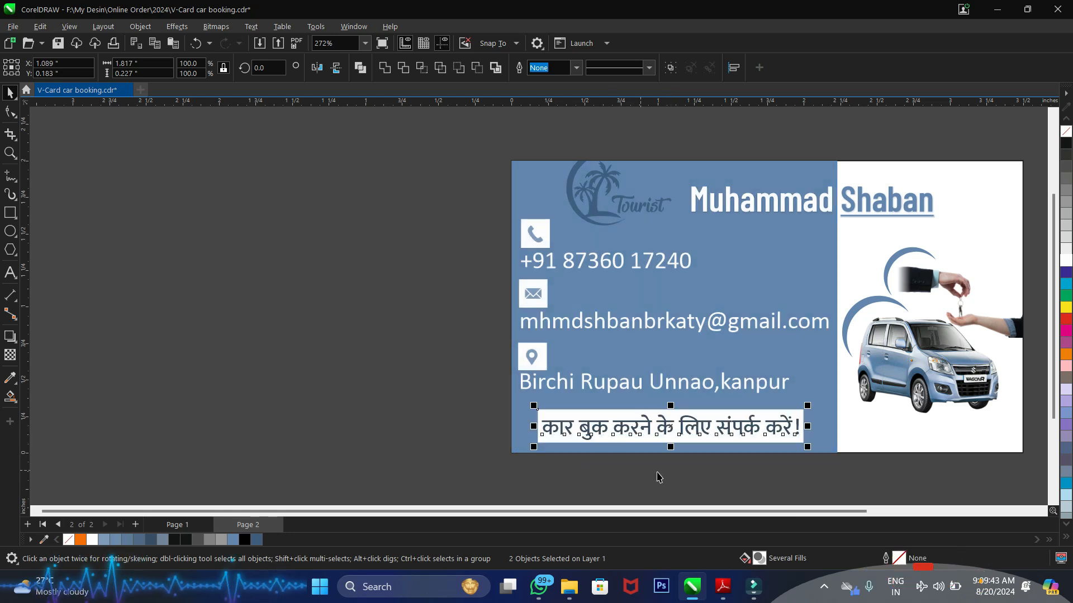
pyautogui.click(661, 472)
pyautogui.hotkey('shift', 'F4')
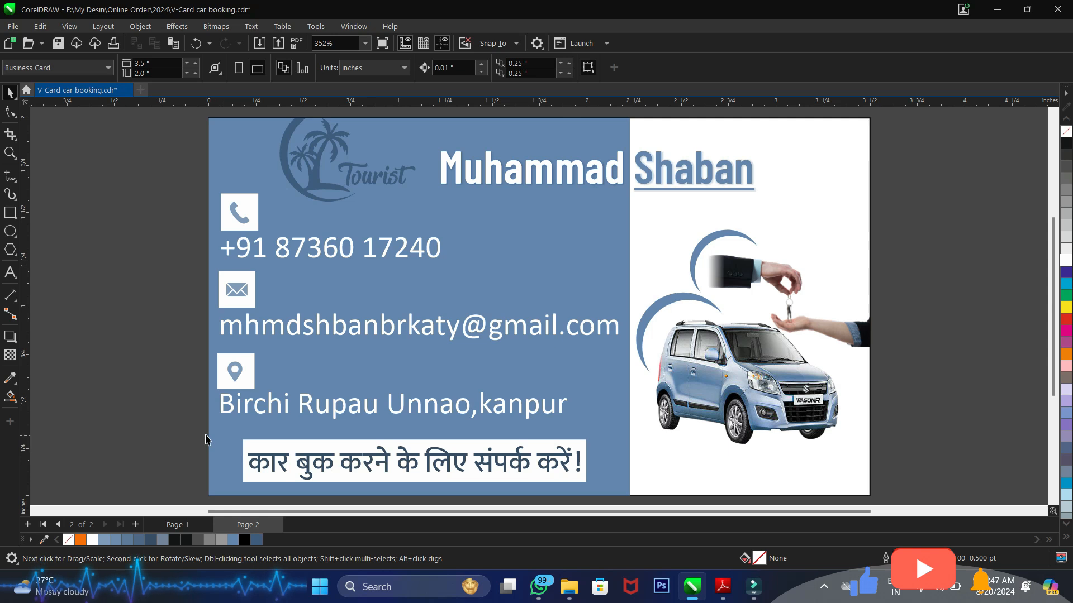
pyautogui.moveTo(204, 431); pyautogui.dragTo(567, 478)
pyautogui.click(159, 452)
pyautogui.scroll(1, 280, 488)
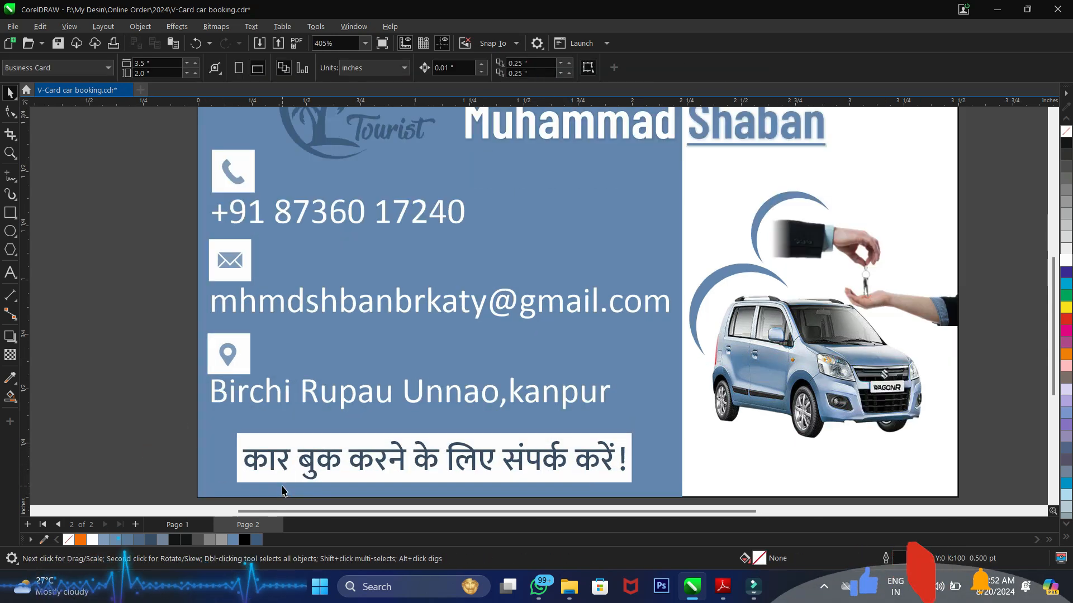
pyautogui.moveTo(280, 489); pyautogui.dragTo(241, 475)
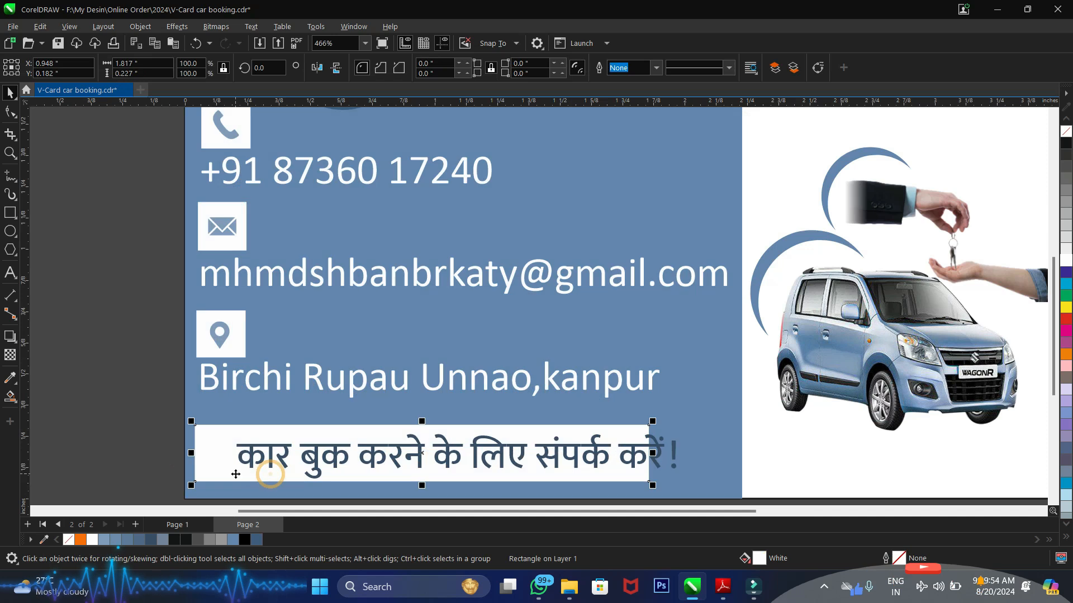
pyautogui.hotkey('ctrl', 'z')
# Compare with page 1, and resize page 2's white caption box to about 1.02 in wide, ending at the caption's middle
pyautogui.click(182, 527)
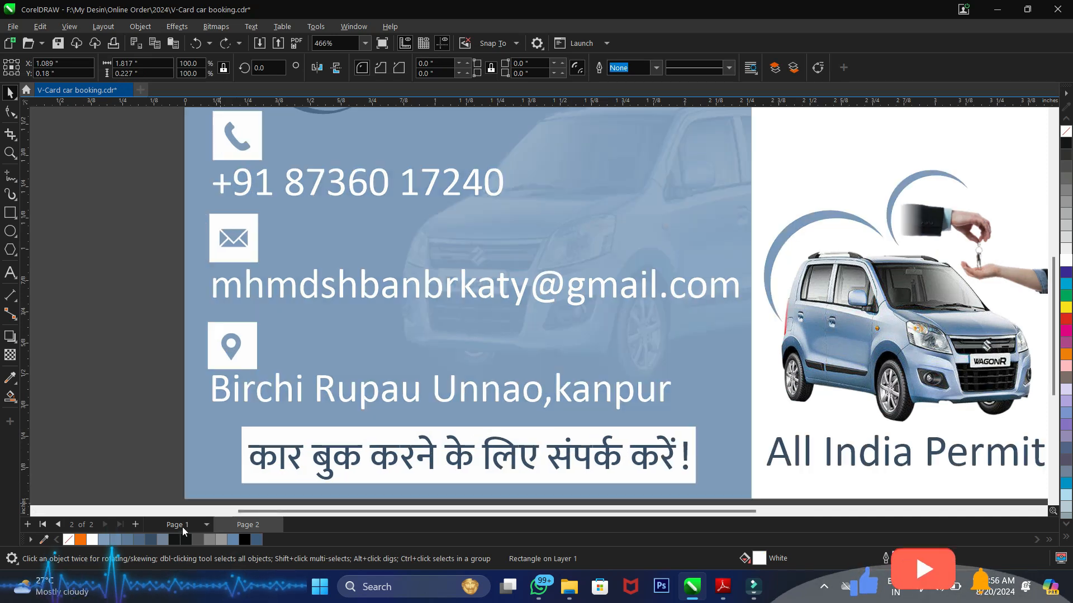
pyautogui.scroll(-1, 264, 424)
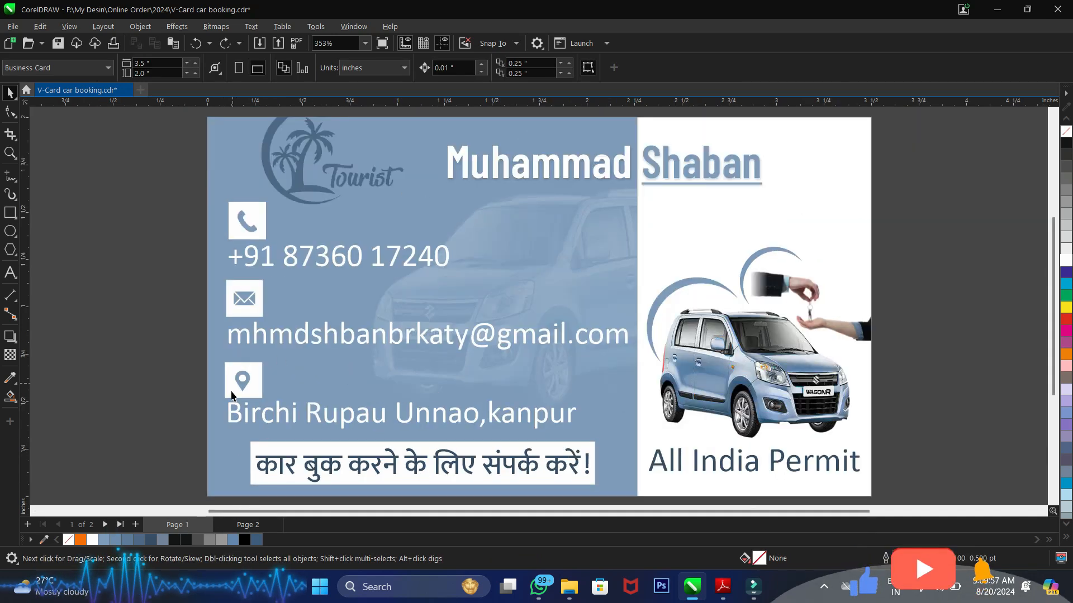
pyautogui.click(231, 528)
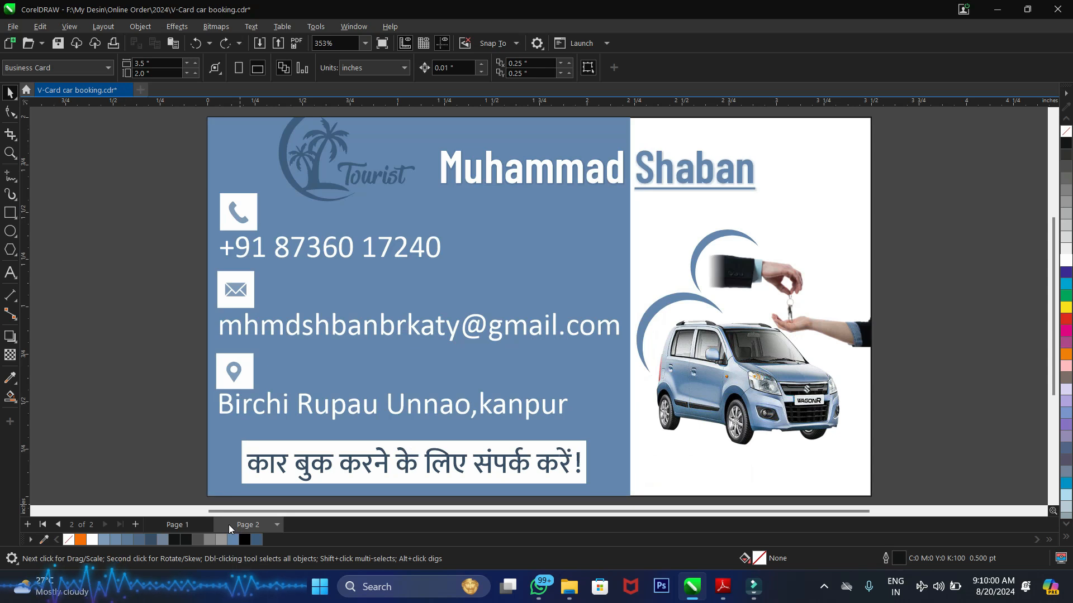
pyautogui.click(183, 524)
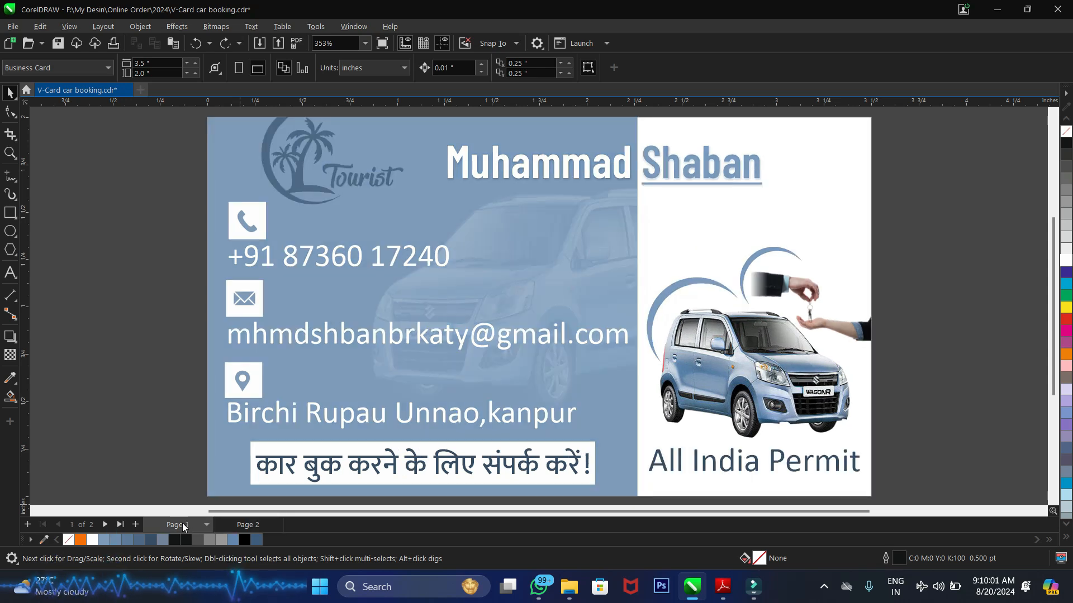
pyautogui.click(237, 524)
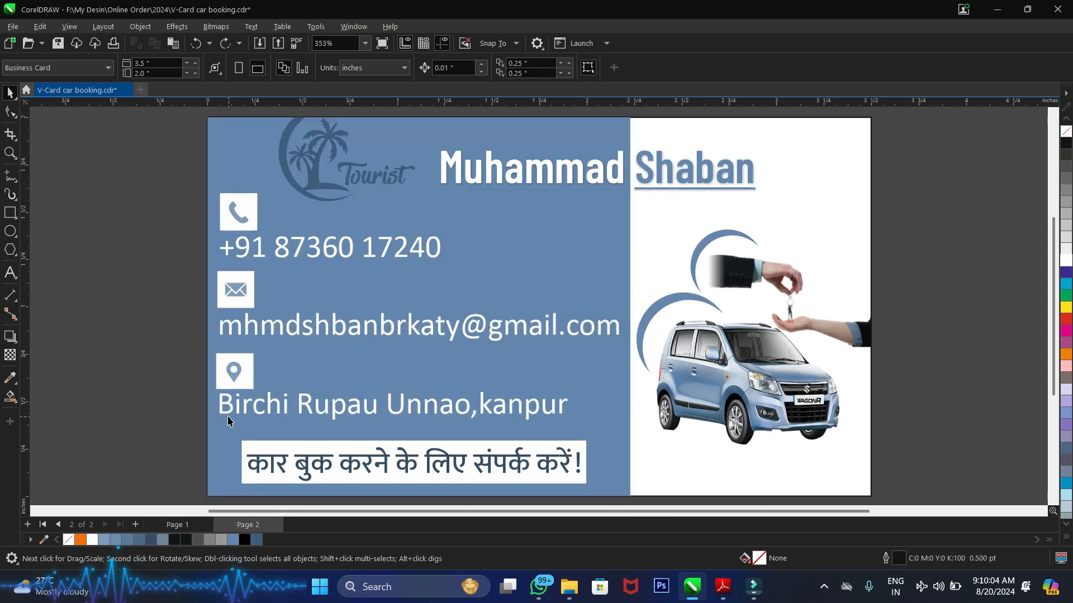
pyautogui.click(257, 449)
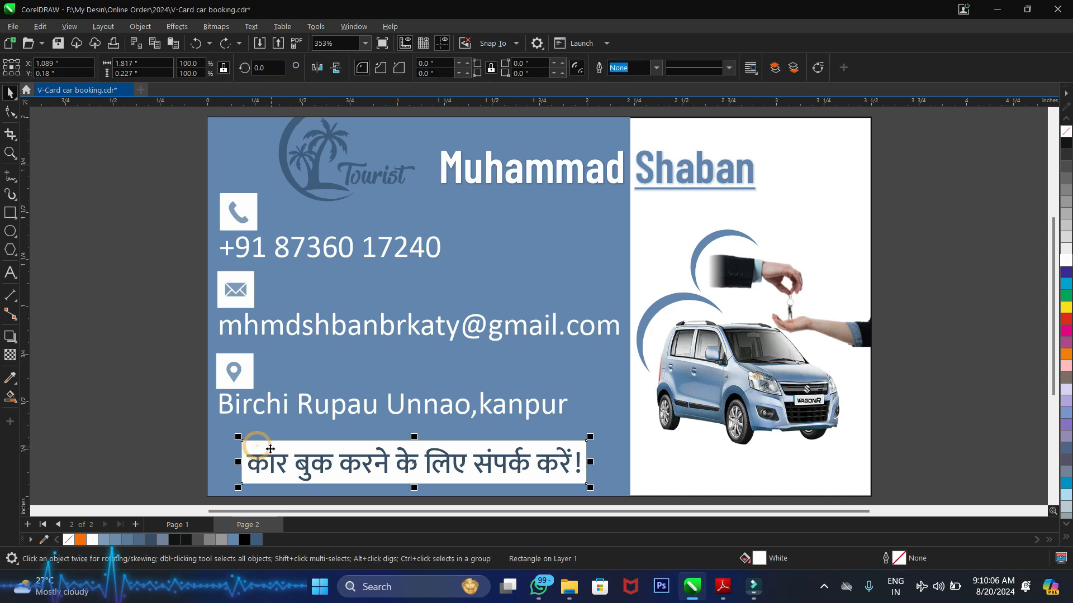
pyautogui.moveTo(590, 462); pyautogui.dragTo(417, 462)
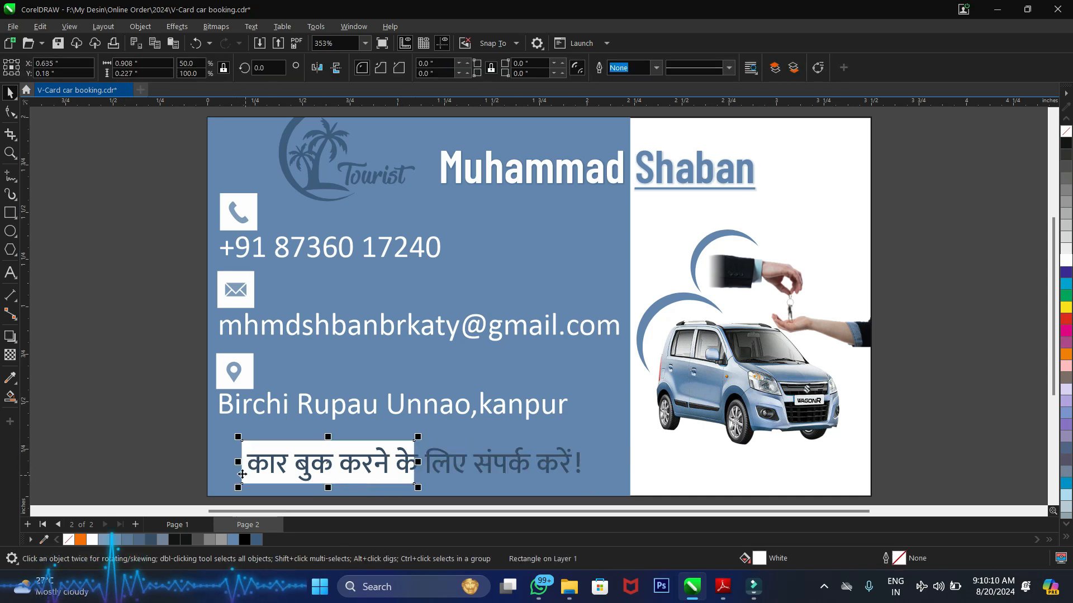
pyautogui.moveTo(238, 462); pyautogui.dragTo(213, 463)
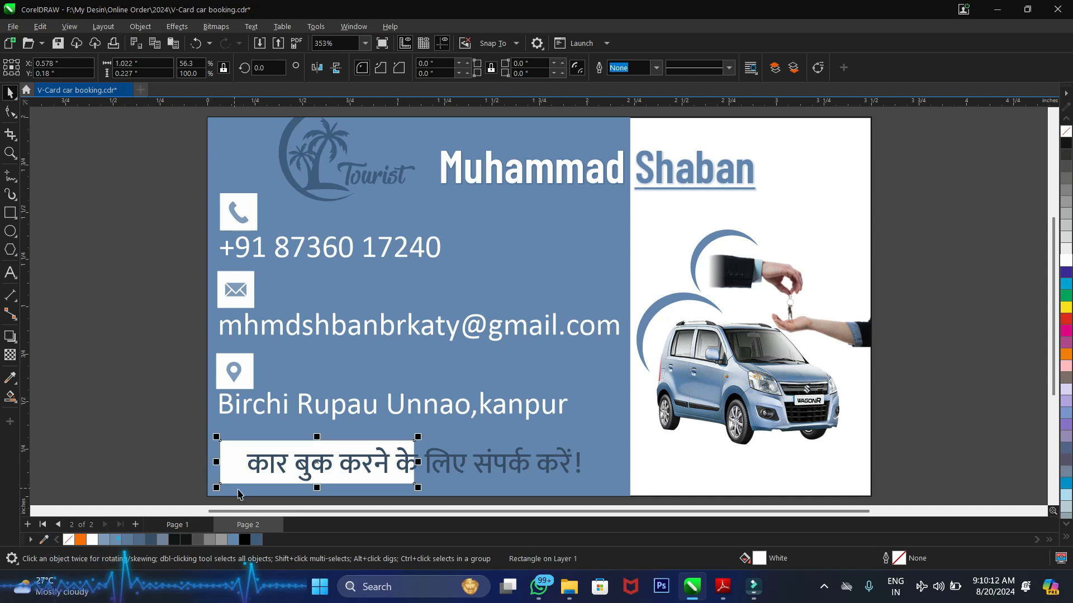
# Fade out the left end of the white caption box with a short horizontal fountain transparency
pyautogui.scroll(2, 240, 491)
pyautogui.scroll(1, 240, 494)
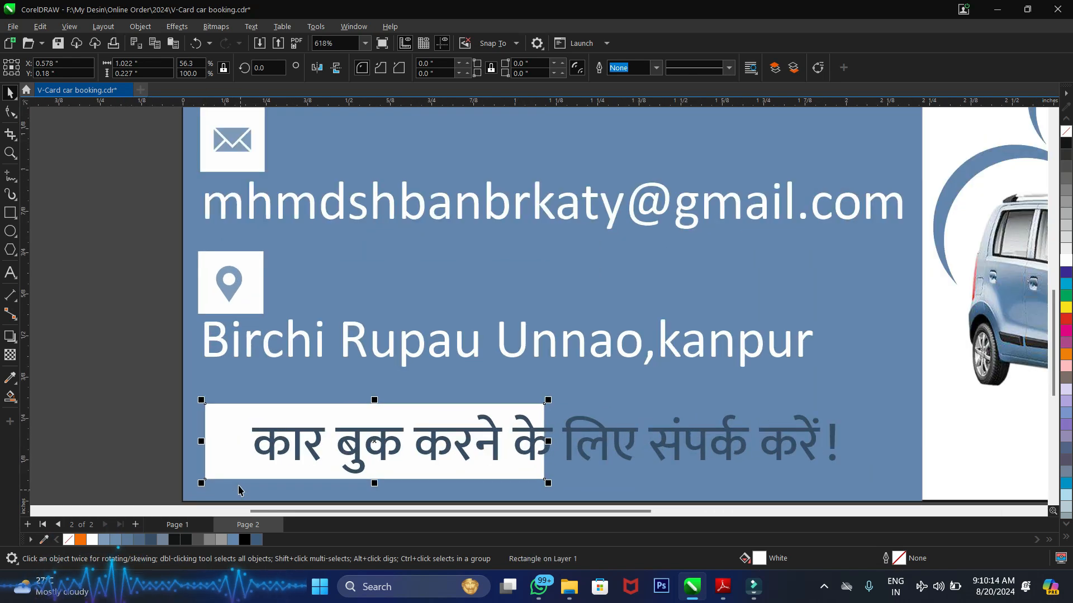
pyautogui.click(10, 356)
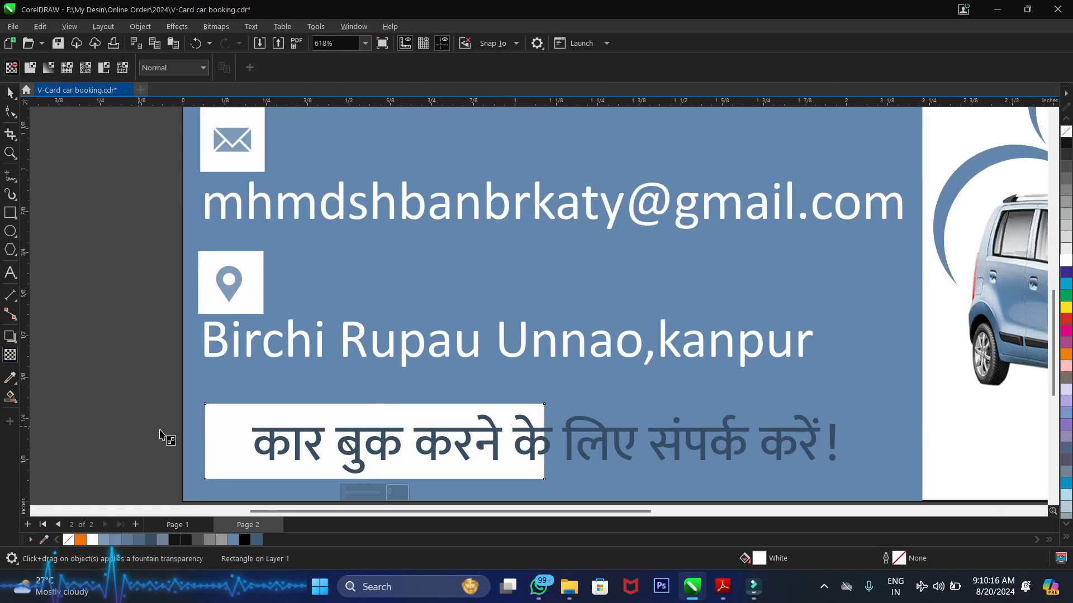
pyautogui.moveTo(275, 441); pyautogui.dragTo(224, 439)
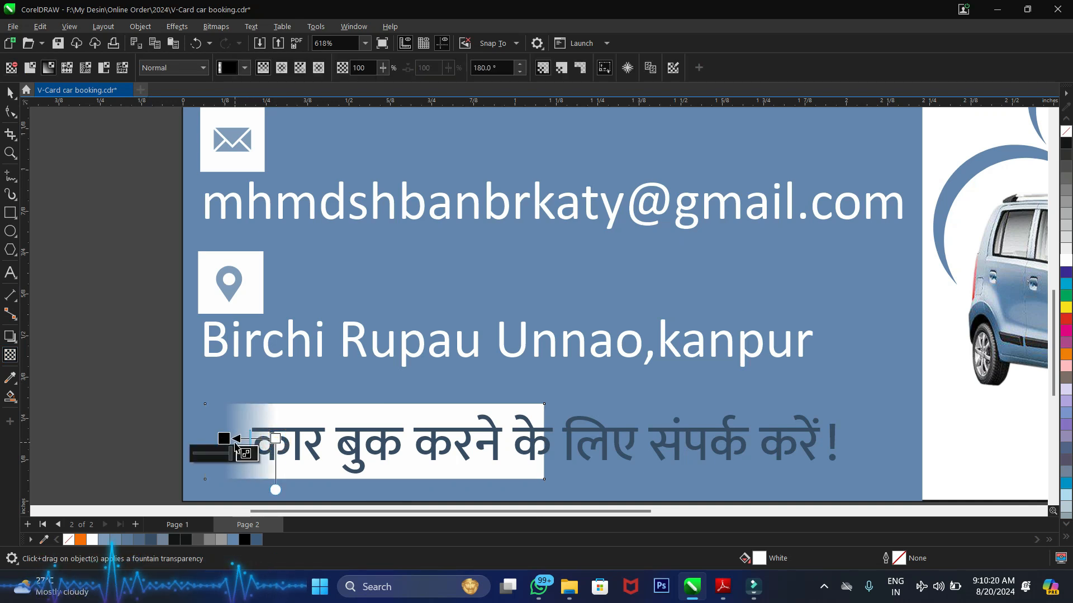
pyautogui.moveTo(224, 439); pyautogui.dragTo(232, 439)
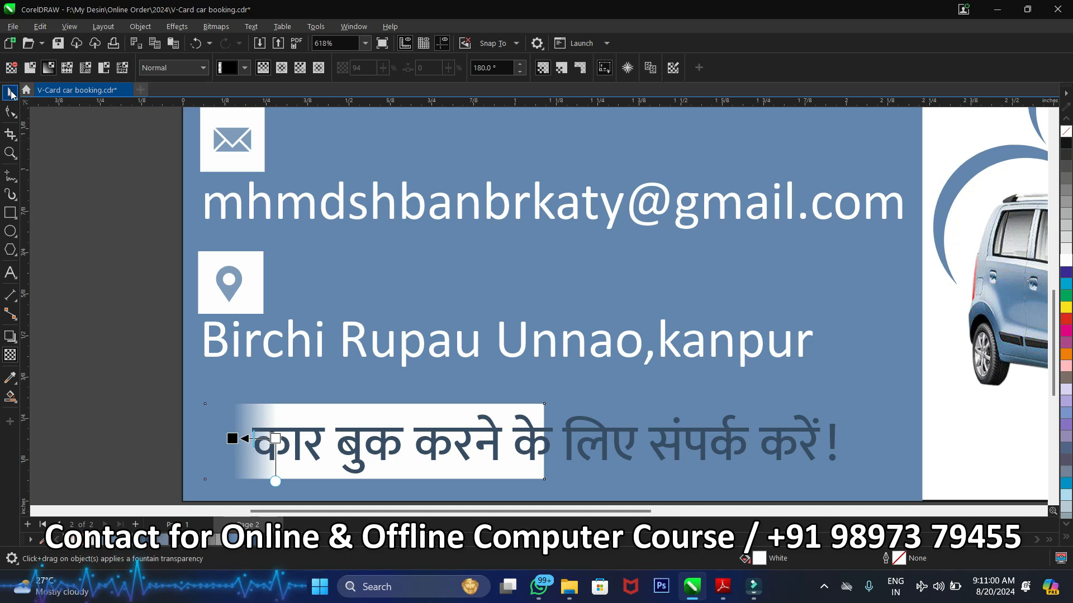
pyautogui.click(11, 94)
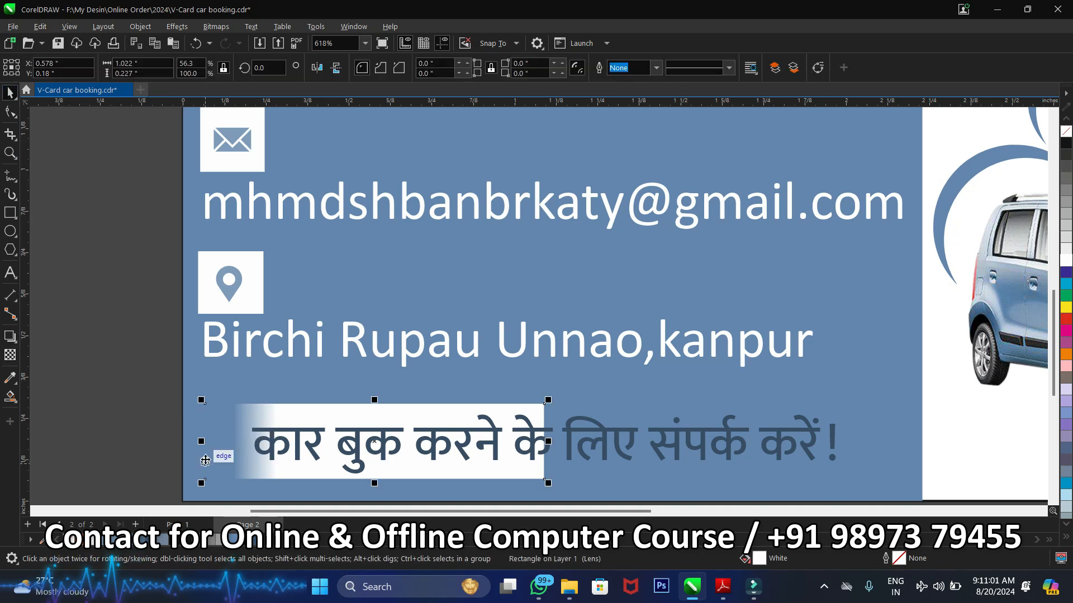
# Mirror a copy of the faded half caption box to its other side and group the two halves into one box
pyautogui.moveTo(203, 443); pyautogui.dragTo(589, 452)
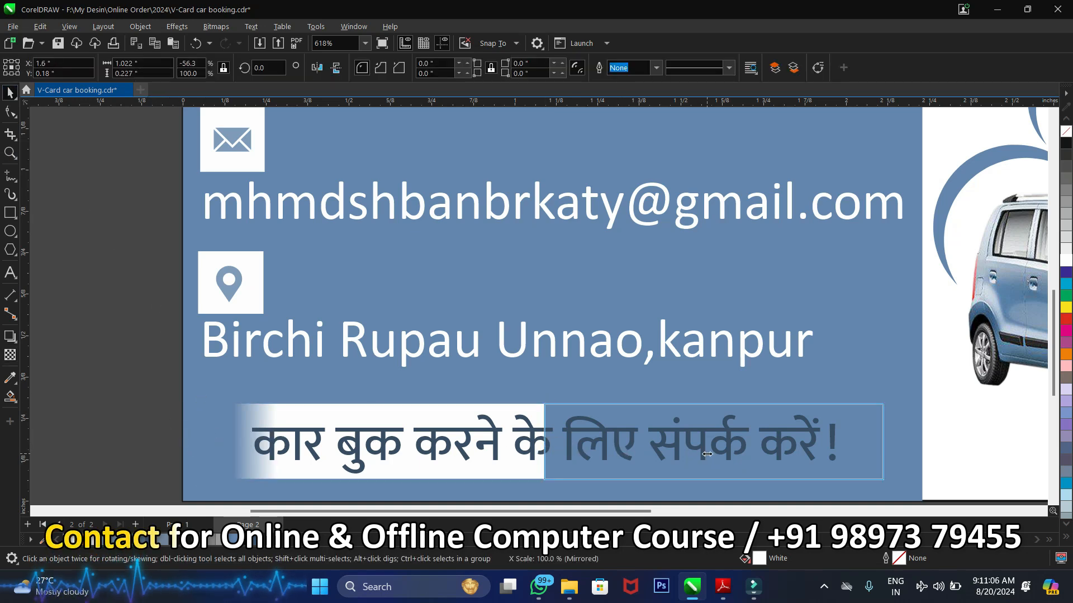
pyautogui.moveTo(708, 458); pyautogui.dragTo(702, 457)
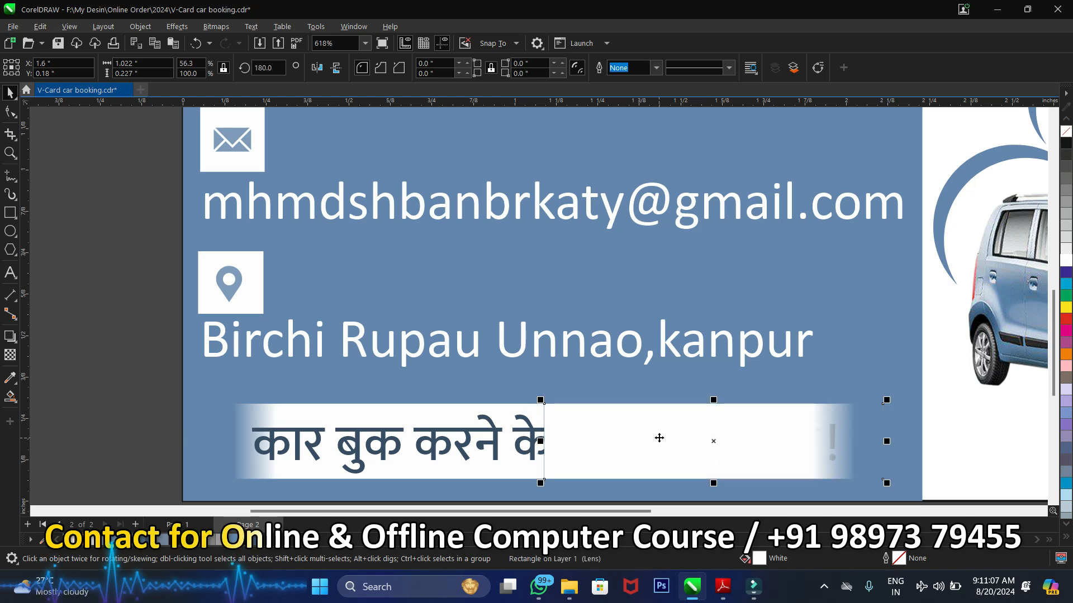
pyautogui.keyDown('shift'); pyautogui.click(391, 415); pyautogui.keyUp('shift')
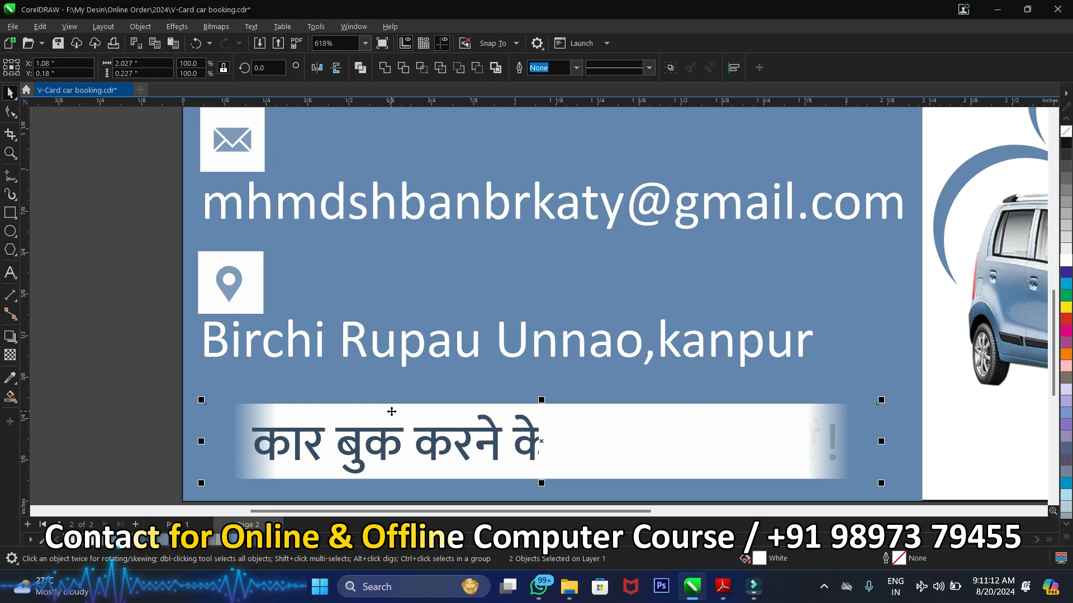
pyautogui.hotkey('ctrl', 'g')
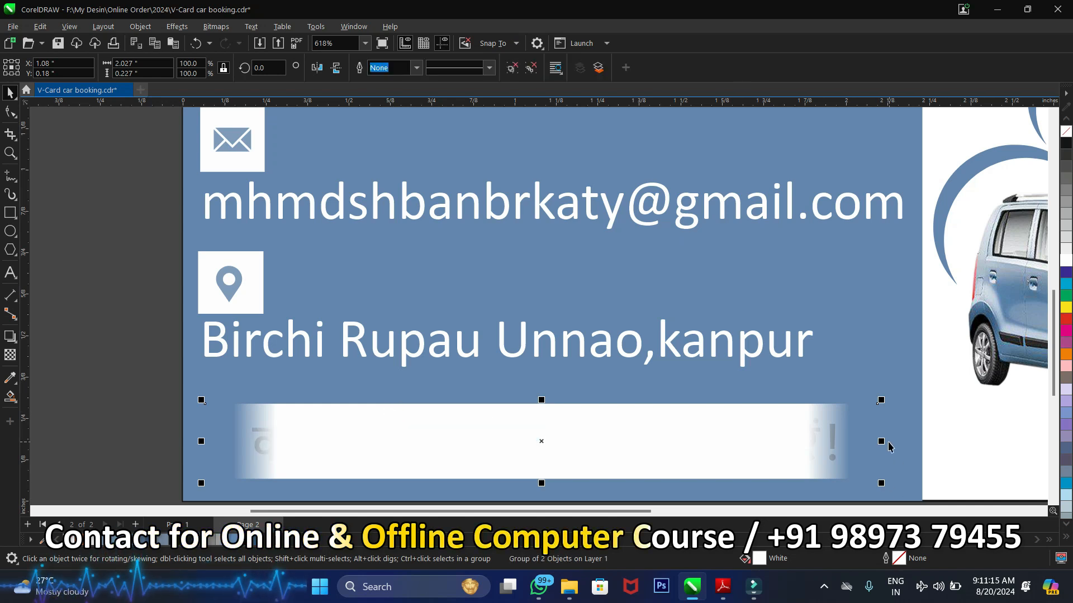
# Widen the grouped caption box evenly to about 2.11 in and bring the Hindi caption in front of it
pyautogui.moveTo(882, 442); pyautogui.dragTo(893, 442)
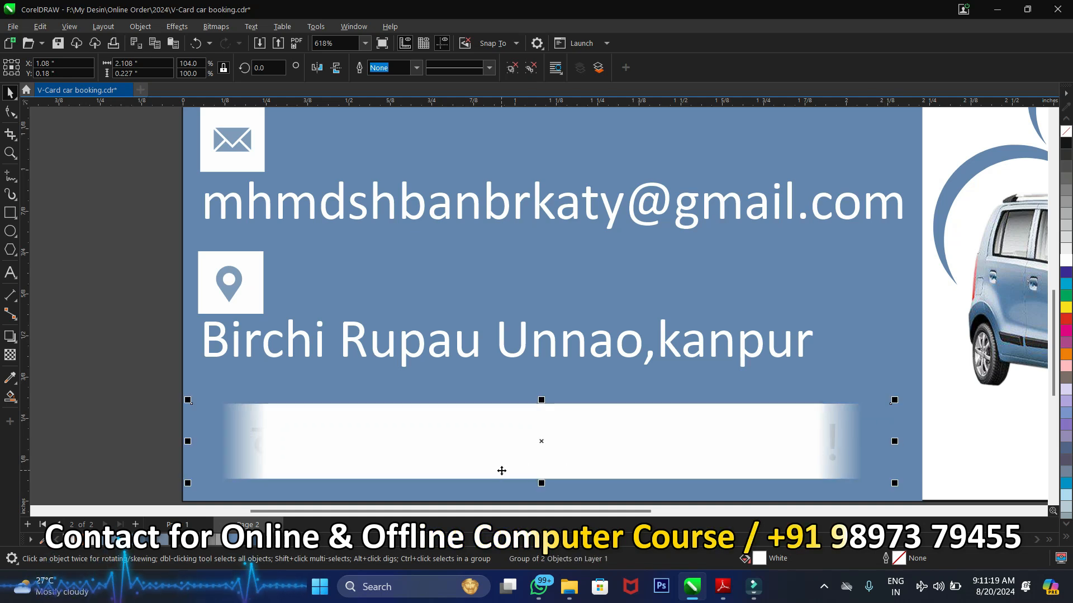
pyautogui.moveTo(134, 384); pyautogui.dragTo(882, 493)
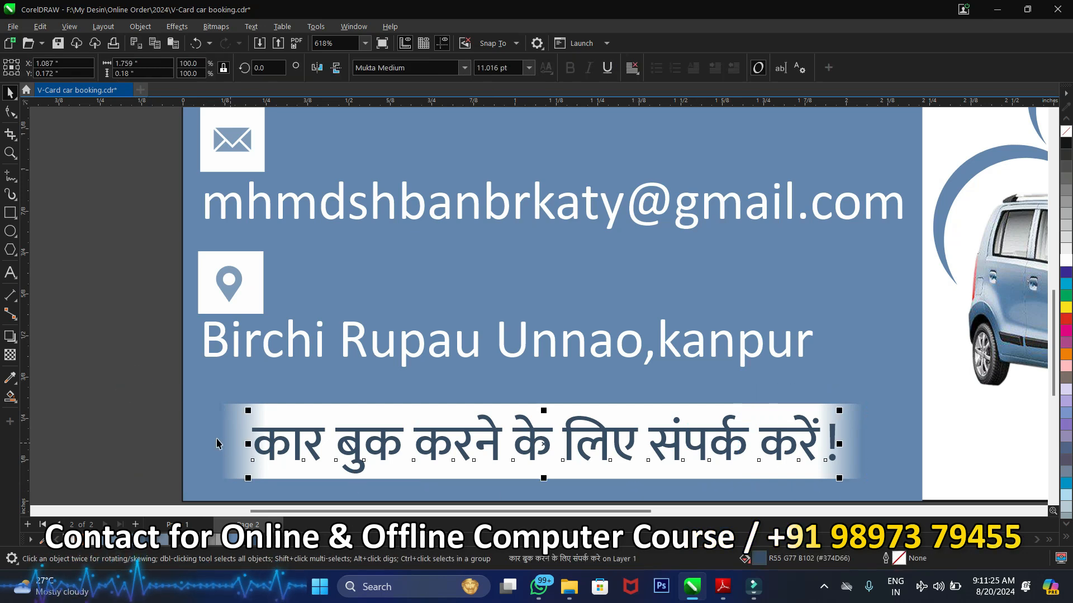
pyautogui.click(165, 429)
# Check the faded car on page 1, and place a horizontally mirrored copy of page 2's car on the blue panel
pyautogui.hotkey('shift', 'F4')
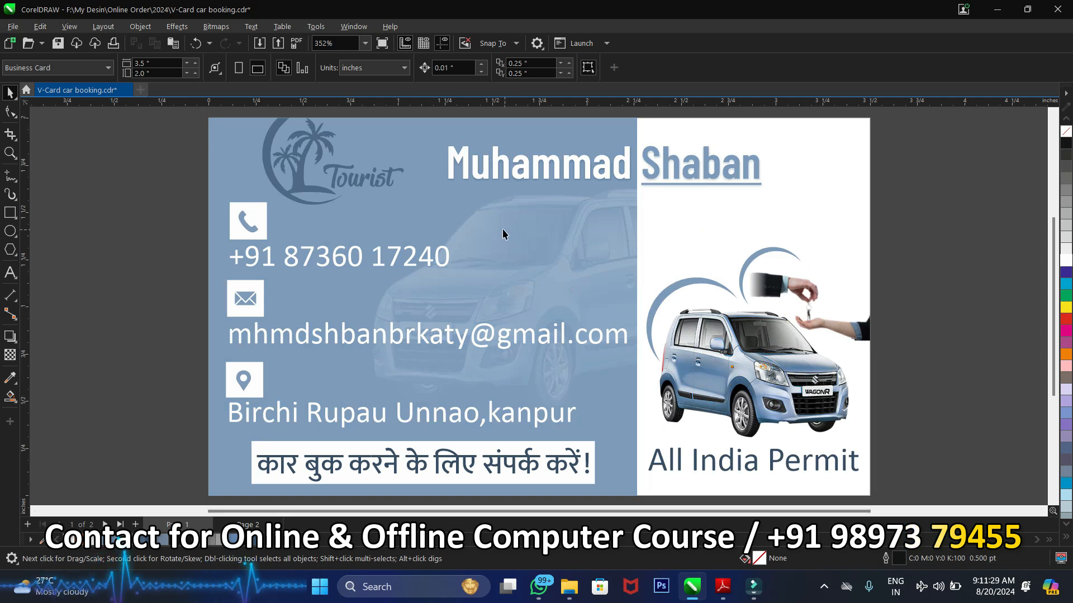
pyautogui.click(504, 232)
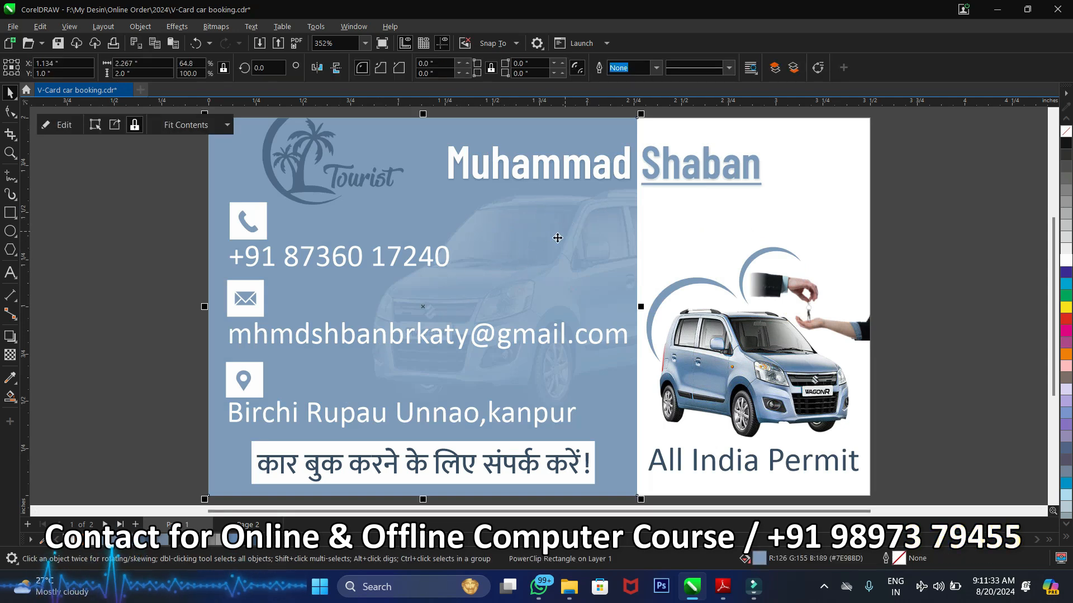
pyautogui.click(150, 295)
pyautogui.click(259, 525)
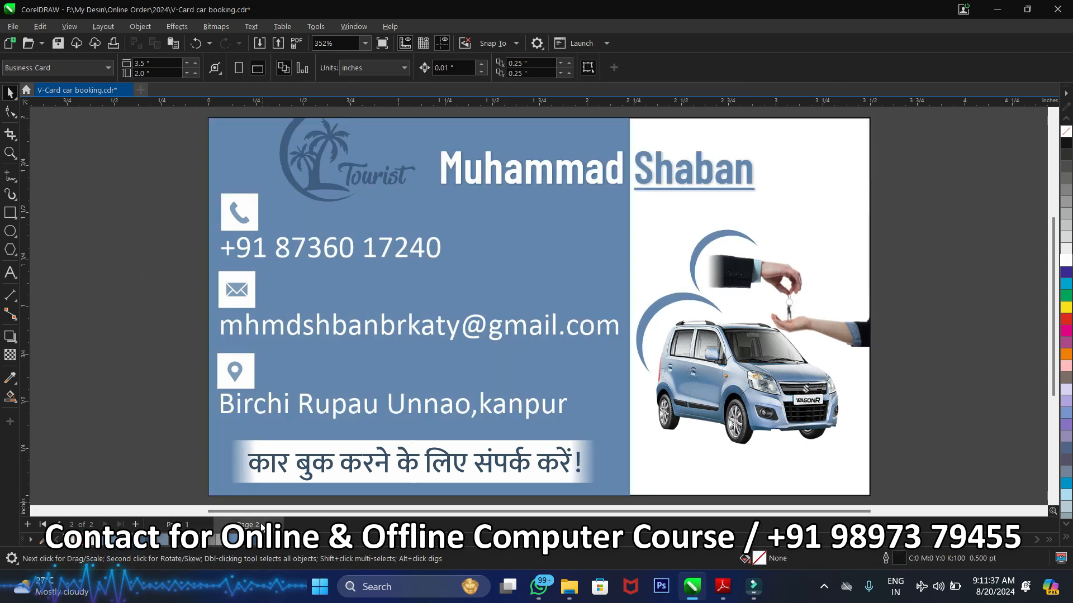
pyautogui.click(786, 398)
pyautogui.moveTo(786, 397); pyautogui.dragTo(478, 289)
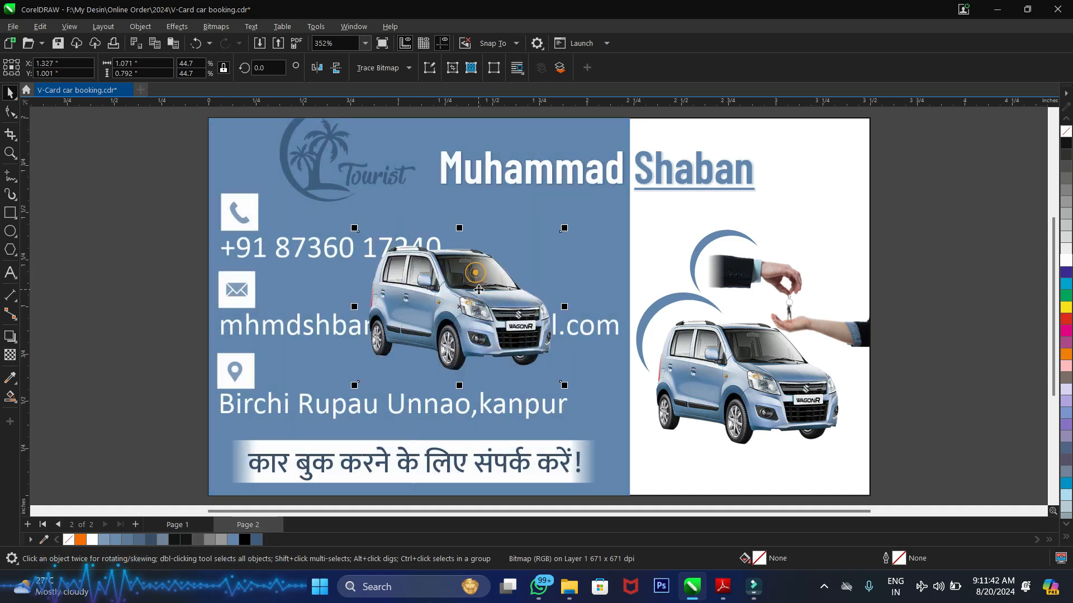
pyautogui.click(316, 68)
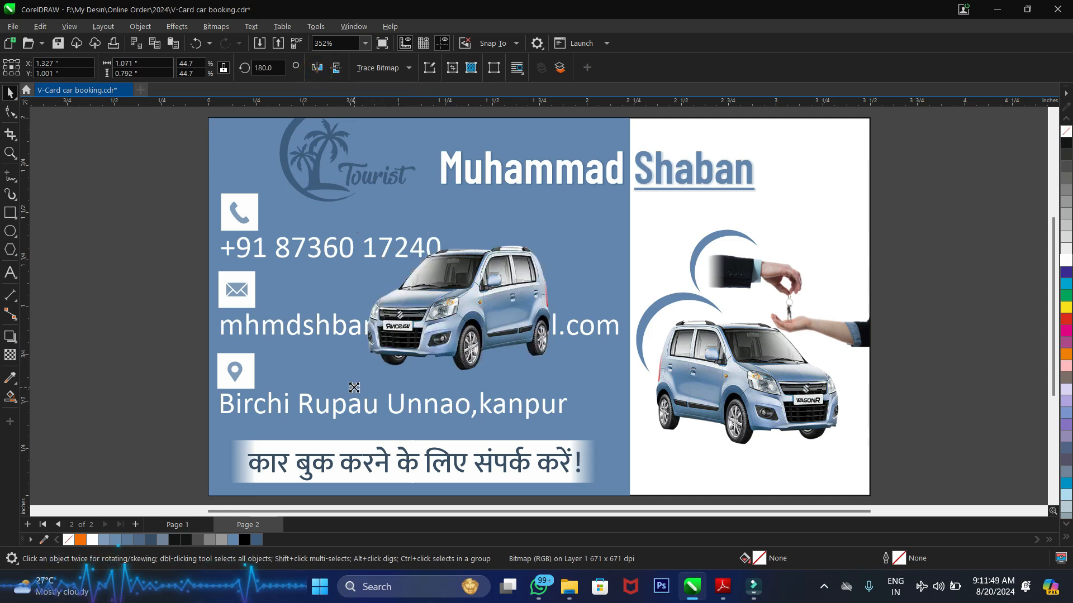
# Enlarge the mirrored car to about 1.72 in wide and position it across the blue panel's border with the white area
pyautogui.moveTo(360, 391); pyautogui.dragTo(260, 462)
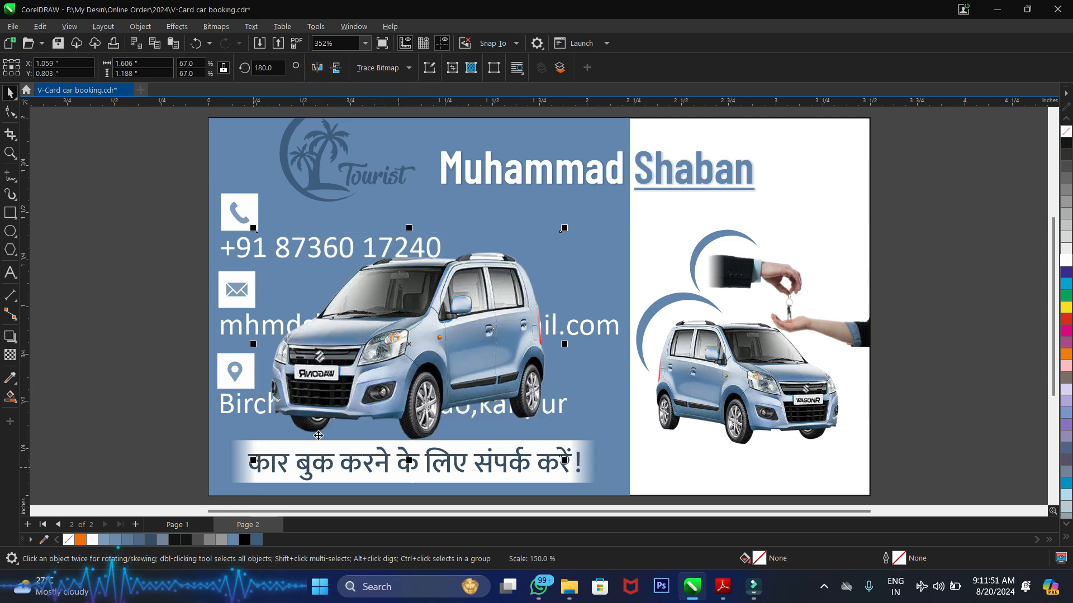
pyautogui.moveTo(473, 354); pyautogui.dragTo(575, 262)
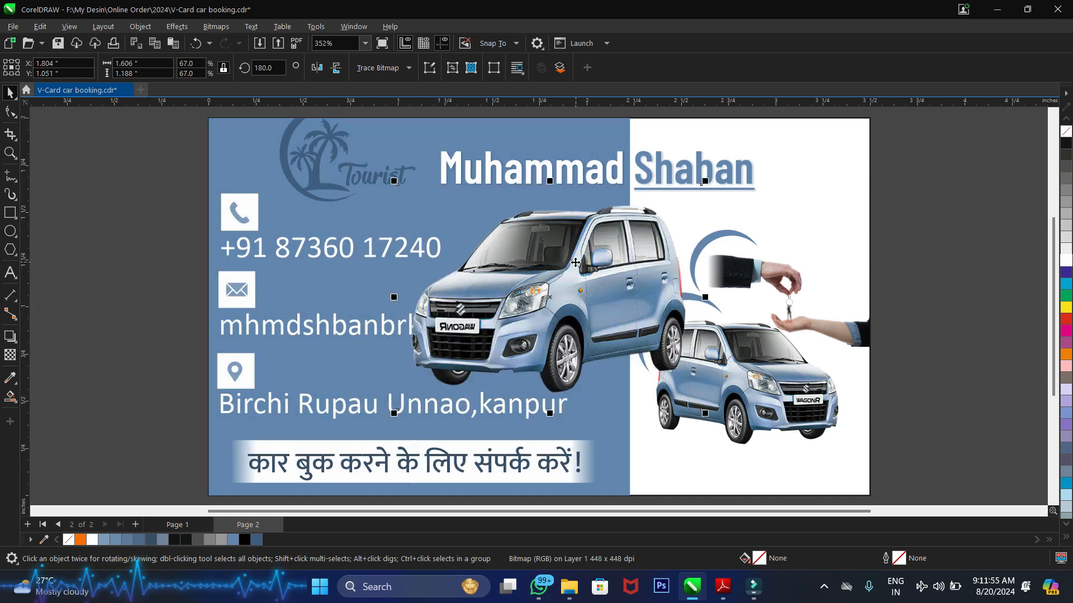
pyautogui.moveTo(395, 414); pyautogui.dragTo(375, 429)
pyautogui.moveTo(541, 329); pyautogui.dragTo(527, 318)
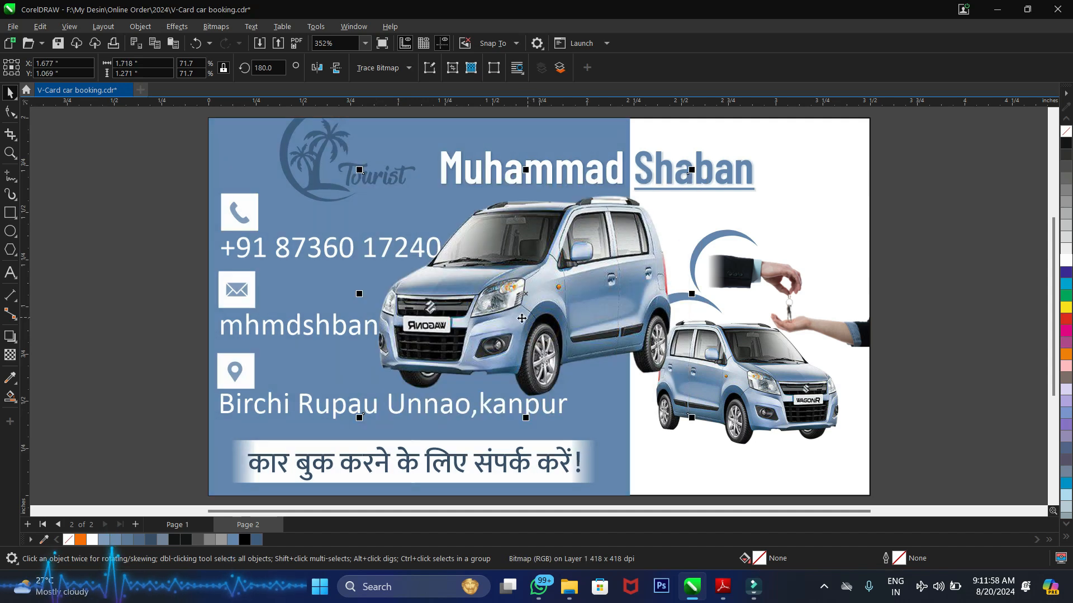
# Try the Overlay merge mode on the mirrored car, and set its merge mode to Screen
pyautogui.click(10, 356)
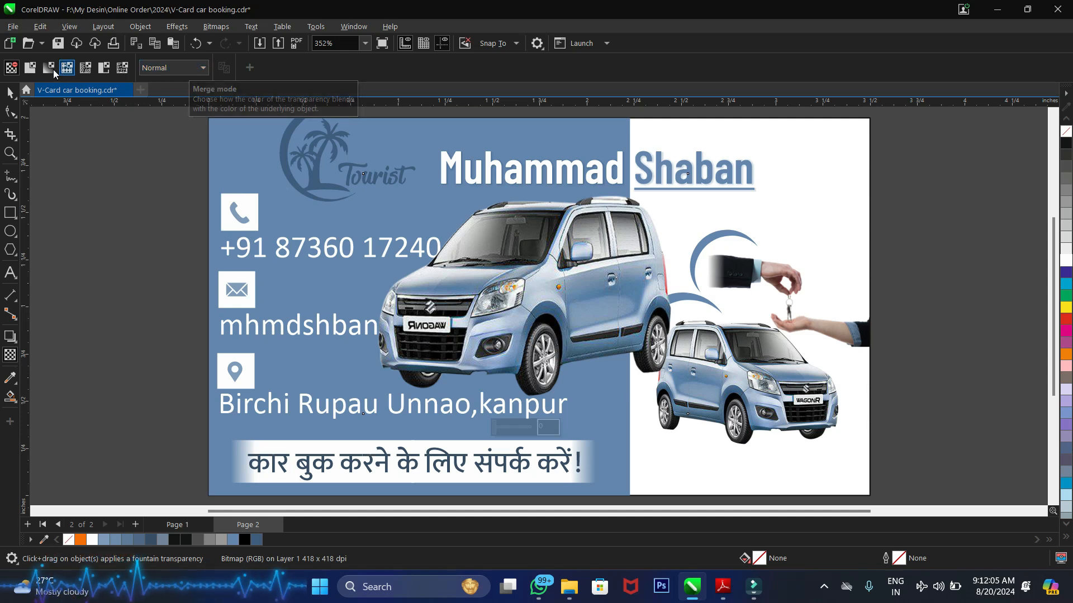
pyautogui.click(176, 68)
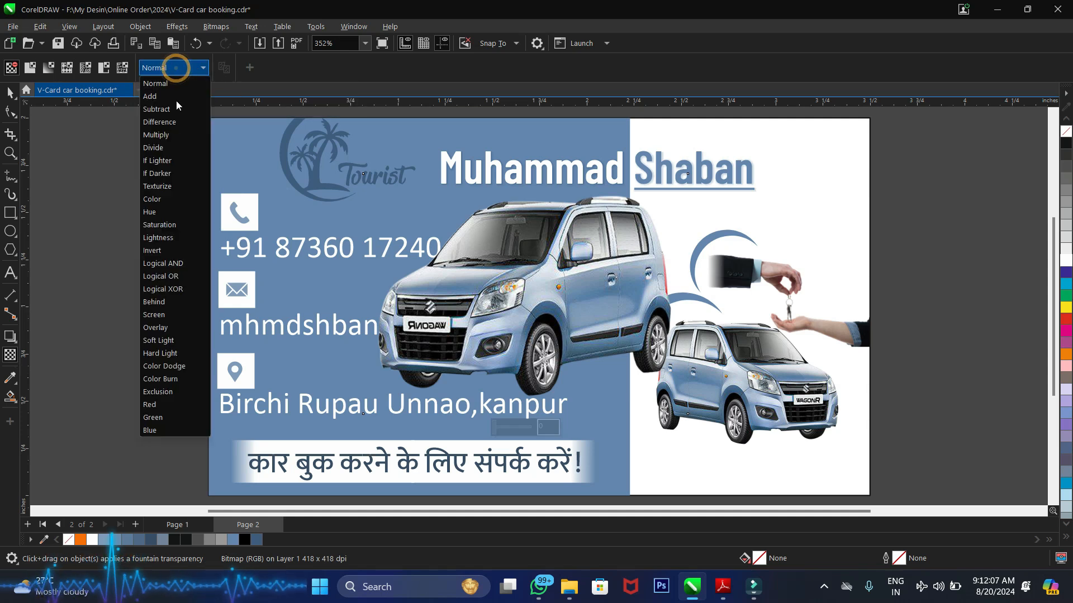
pyautogui.click(162, 326)
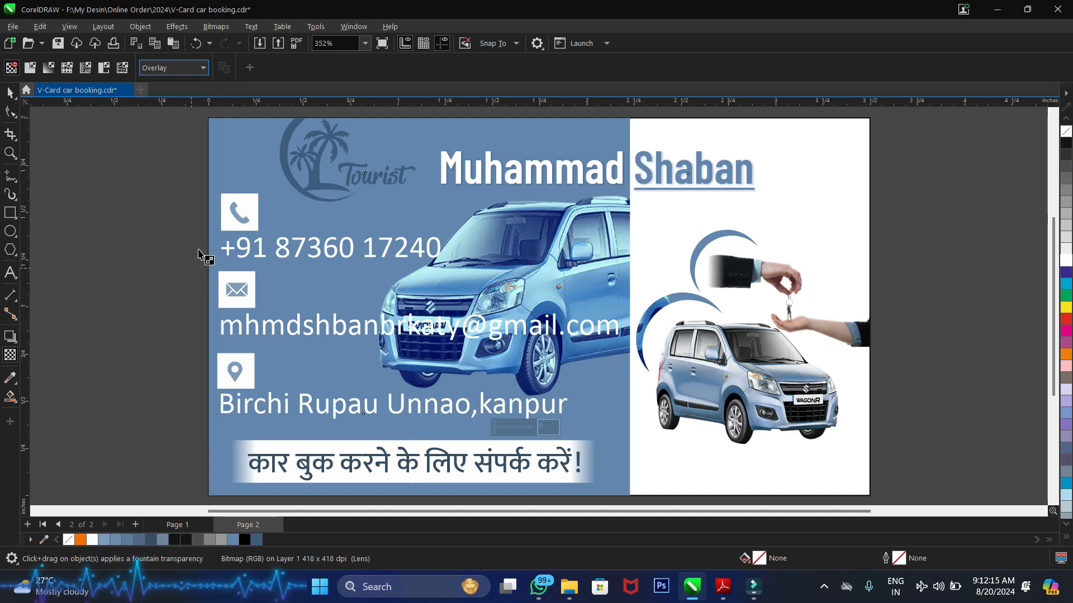
pyautogui.click(165, 68)
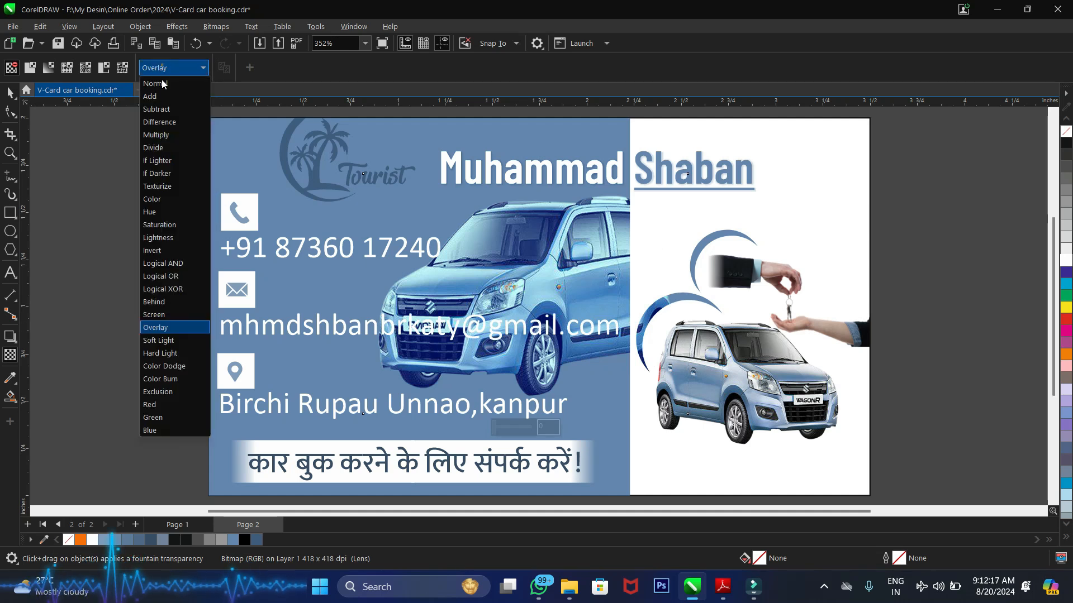
pyautogui.click(163, 315)
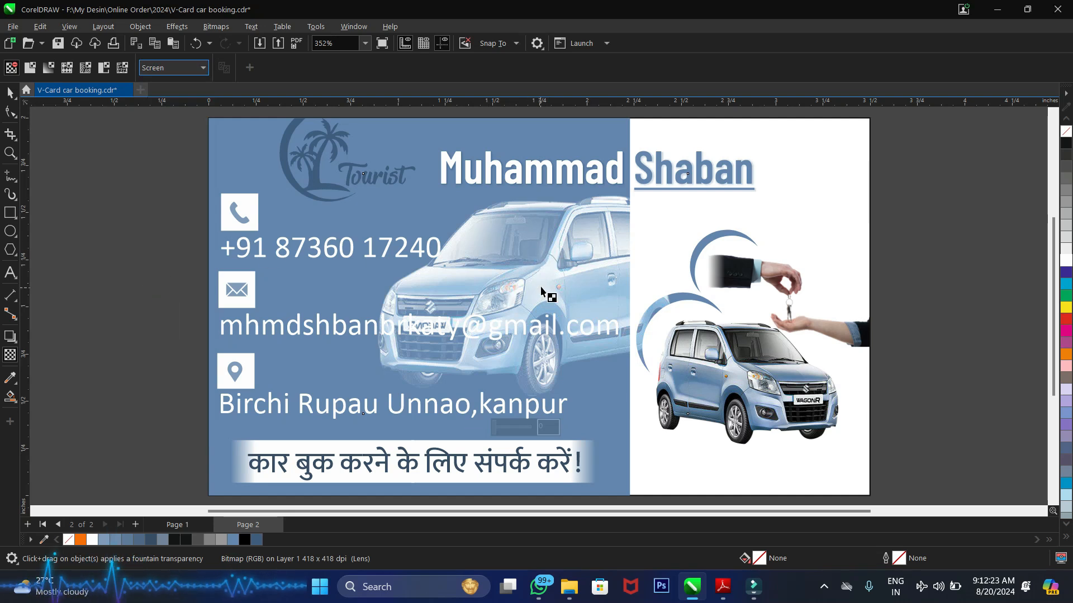
# Apply a uniform transparency of 80 to the mirrored car on the blue panel
pyautogui.click(545, 428)
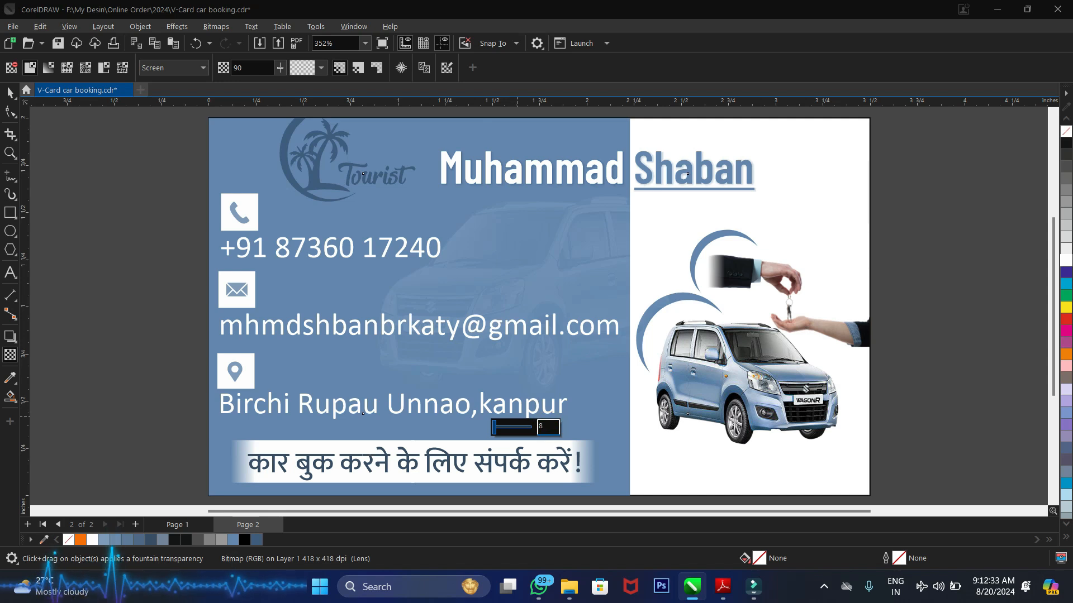
pyautogui.press('Return')
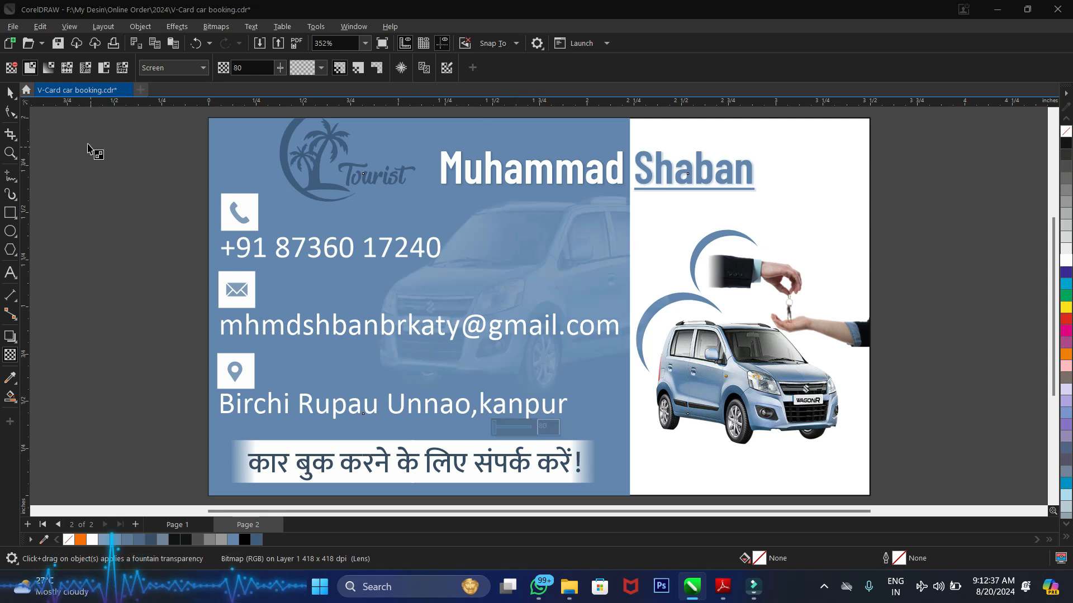
pyautogui.click(9, 94)
pyautogui.click(88, 162)
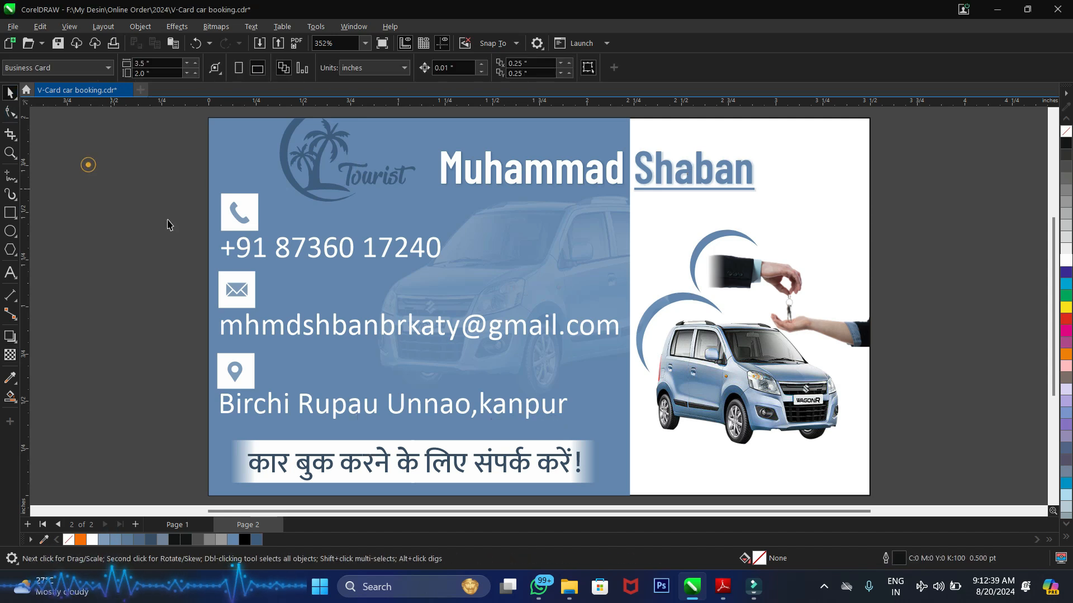
# Shift the faded car slightly down and toward the white area, keeping its 1.718 in width
pyautogui.click(496, 260)
pyautogui.moveTo(524, 266); pyautogui.dragTo(537, 268)
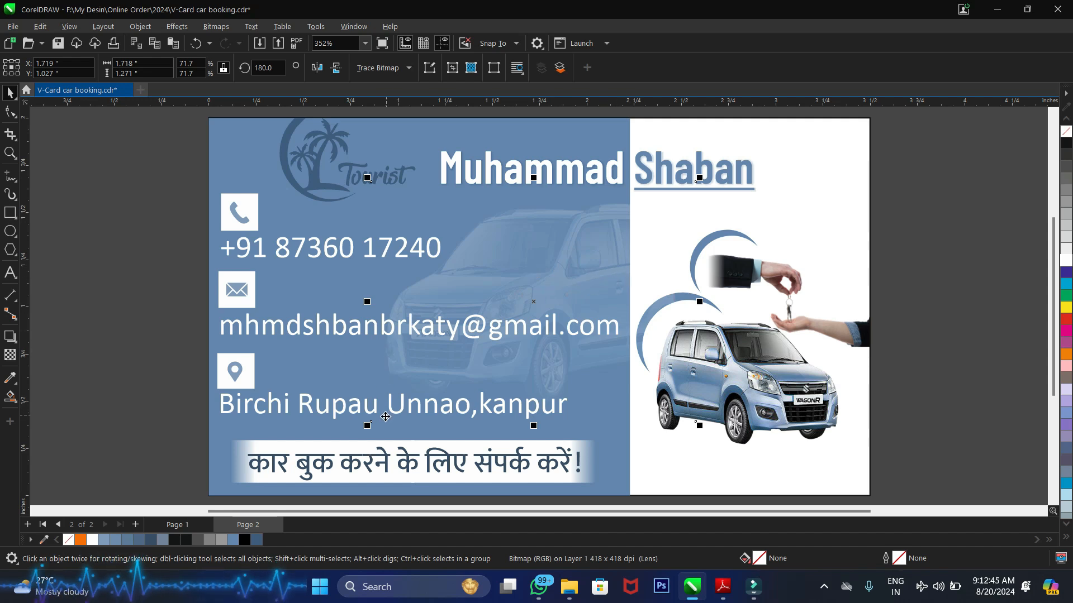
pyautogui.moveTo(367, 426)
pyautogui.mouseDown()
pyautogui.moveTo(358, 429)
pyautogui.moveTo(366, 415)
pyautogui.mouseUp()
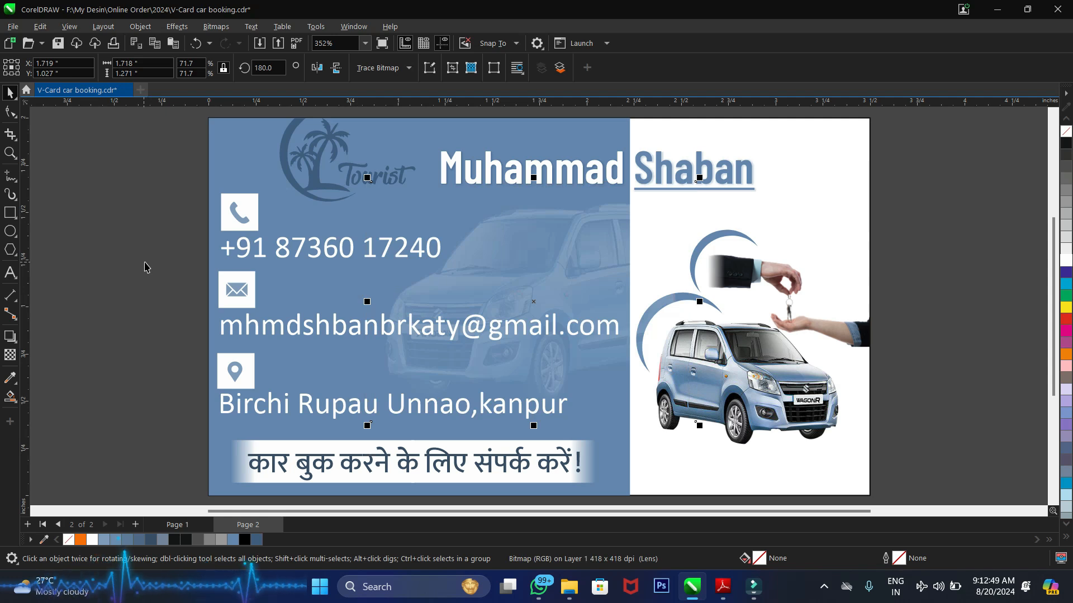
pyautogui.hotkey('ctrl', 'z')
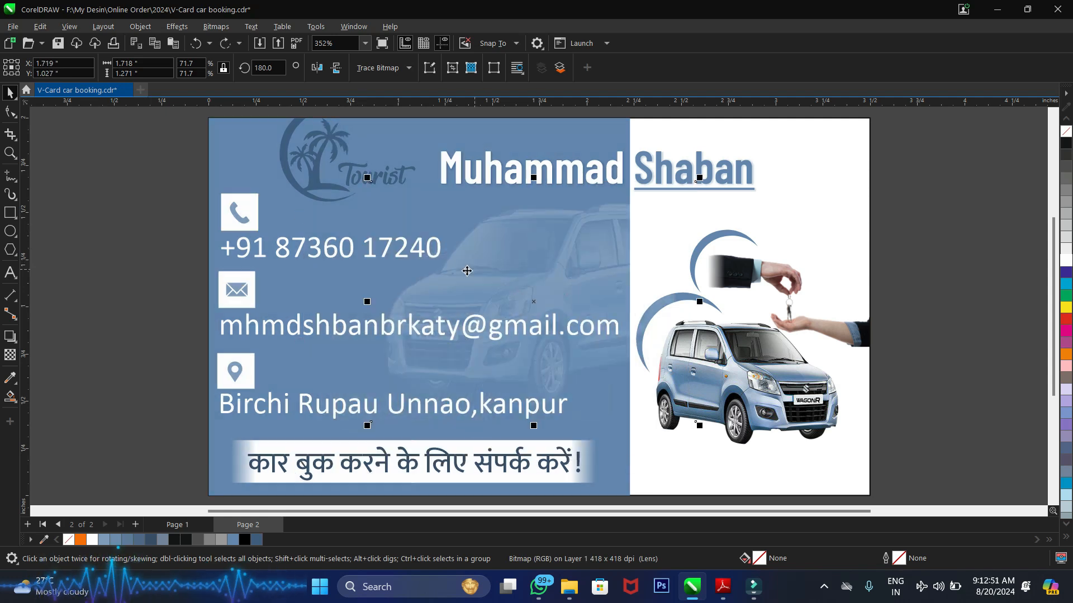
# PowerClip the faded car inside the blue panel
pyautogui.click(140, 27)
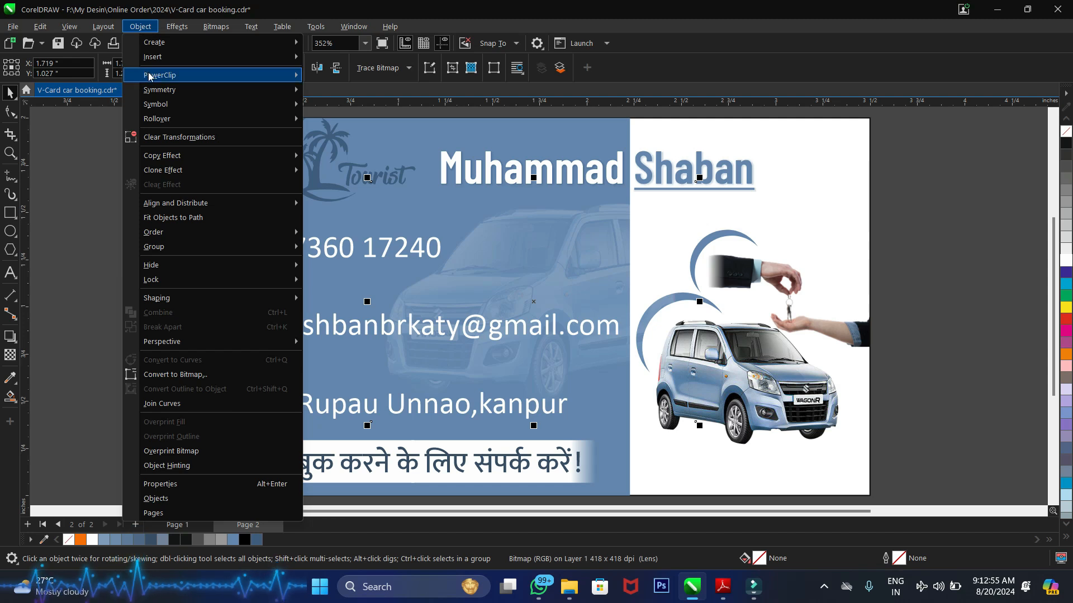
pyautogui.moveTo(207, 76)
pyautogui.click(355, 77)
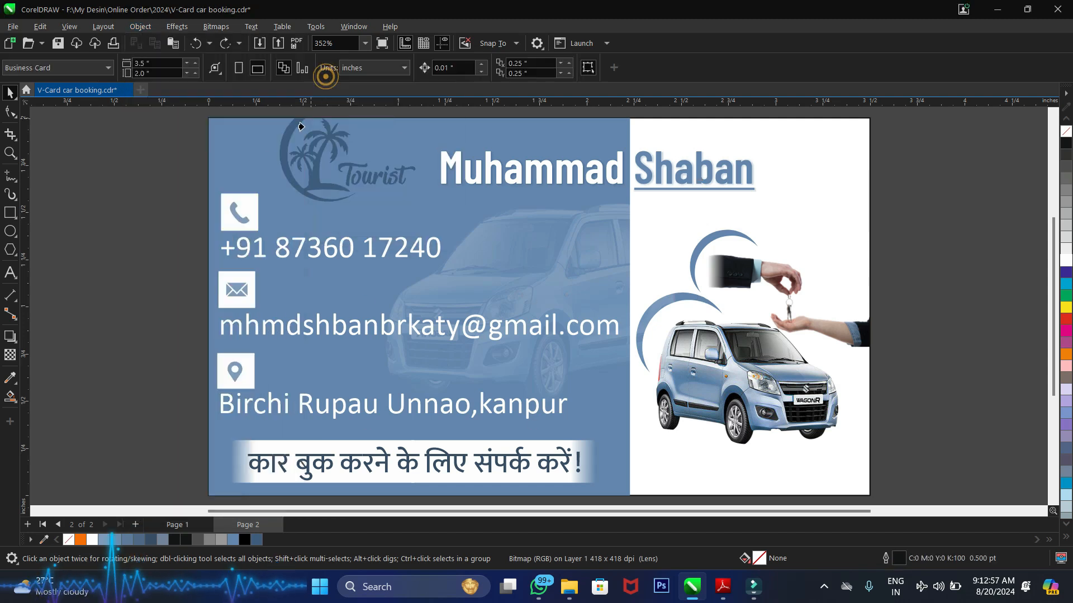
pyautogui.click(238, 155)
pyautogui.moveTo(254, 266); pyautogui.dragTo(202, 190)
pyautogui.hotkey('ctrl', 'z')
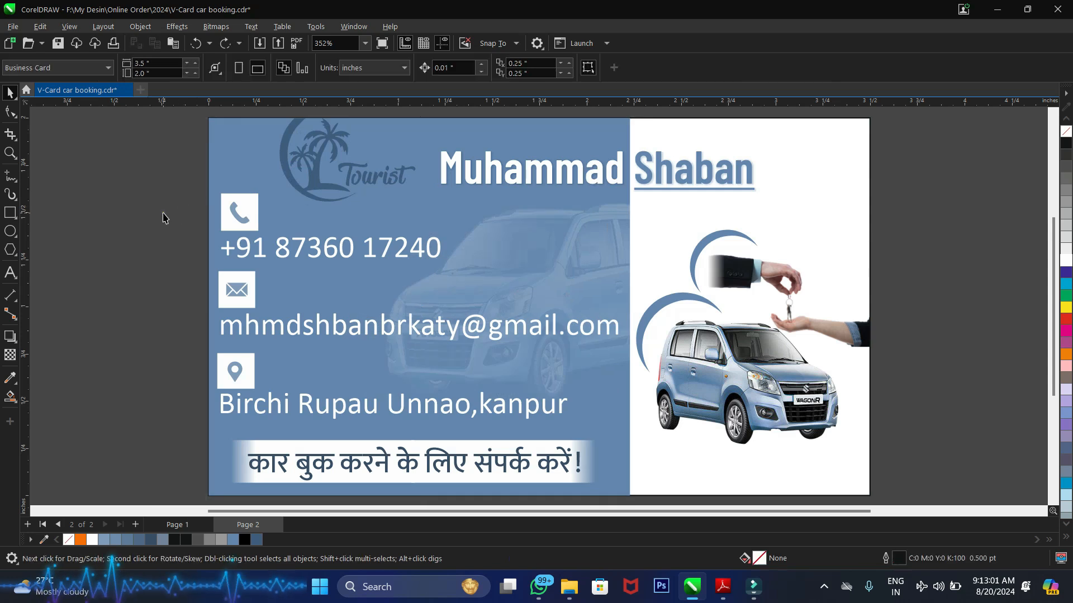